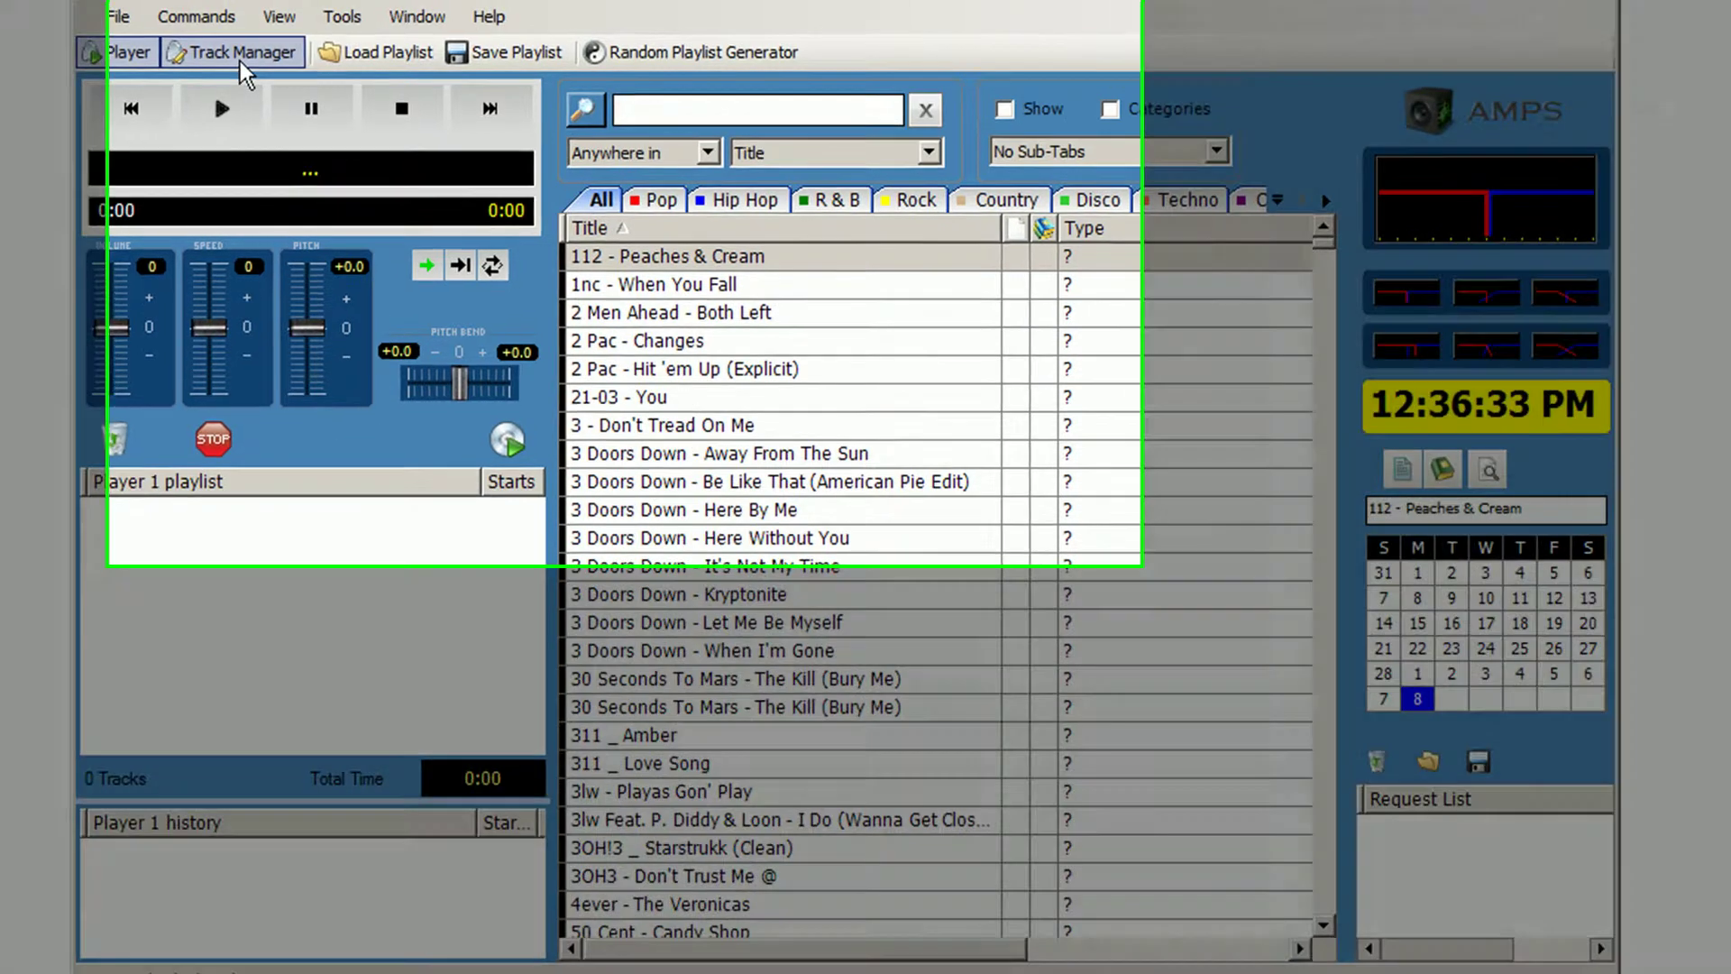
# Switch to the Track Manager and open the Database Manager, agreeing to close AMPS.
pyautogui.click(240, 58)
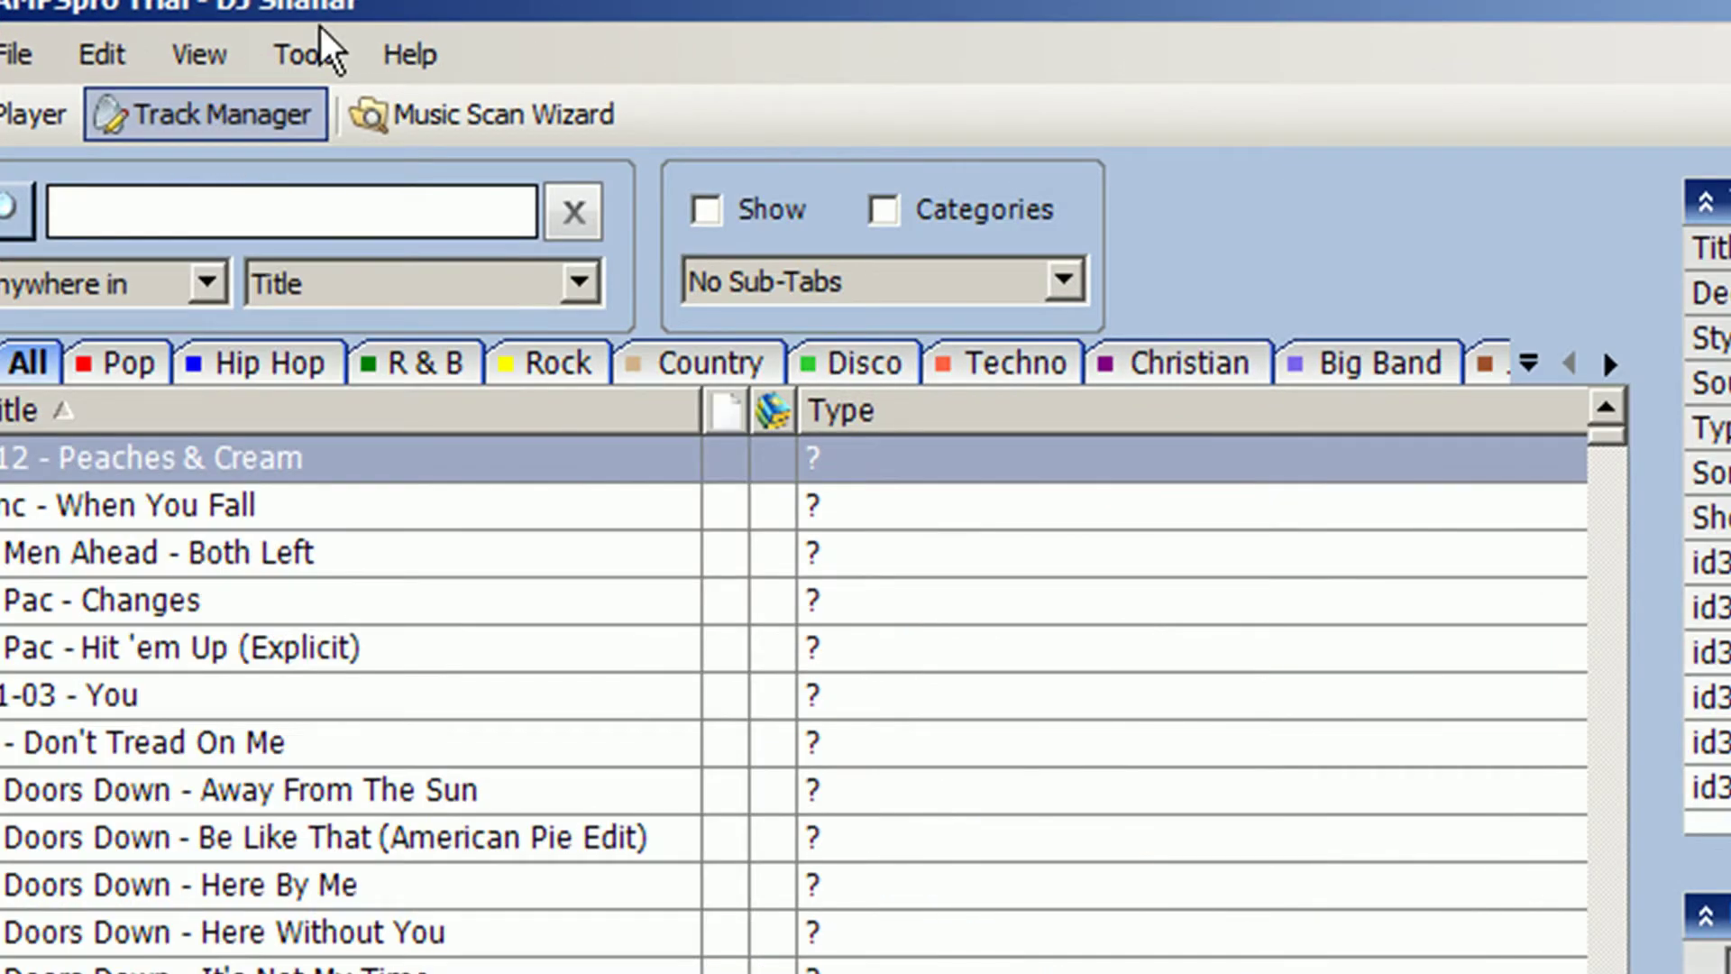
pyautogui.click(327, 56)
pyautogui.moveTo(588, 628)
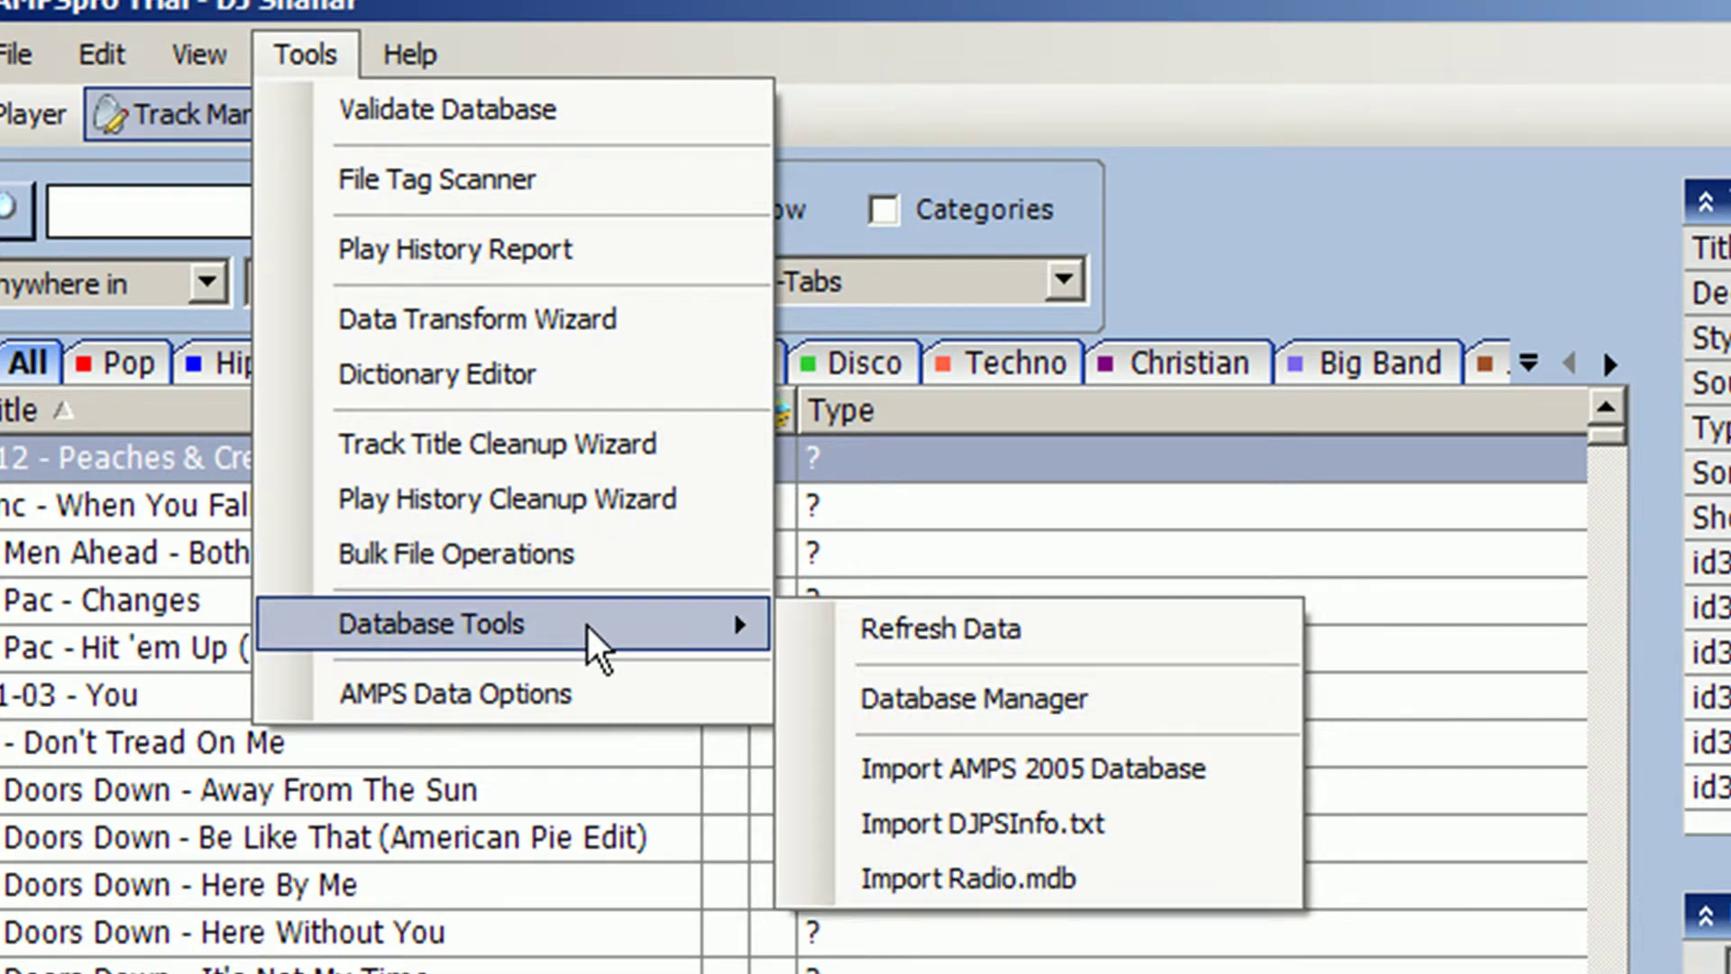
pyautogui.click(984, 709)
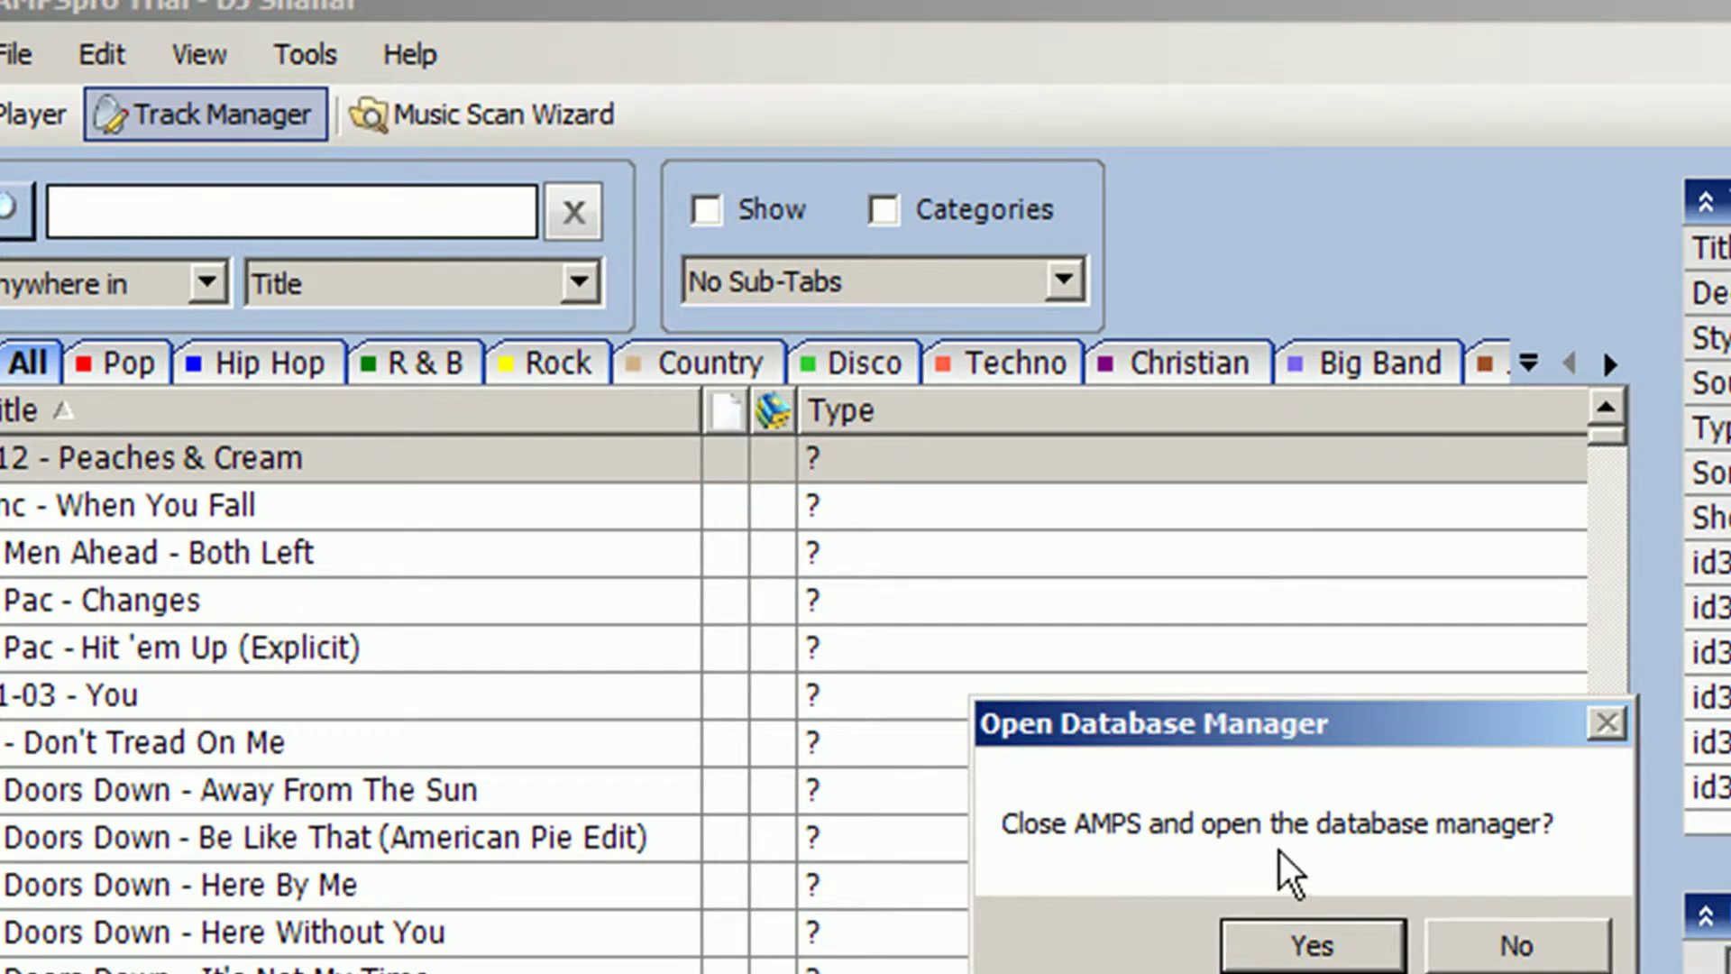
pyautogui.click(1309, 954)
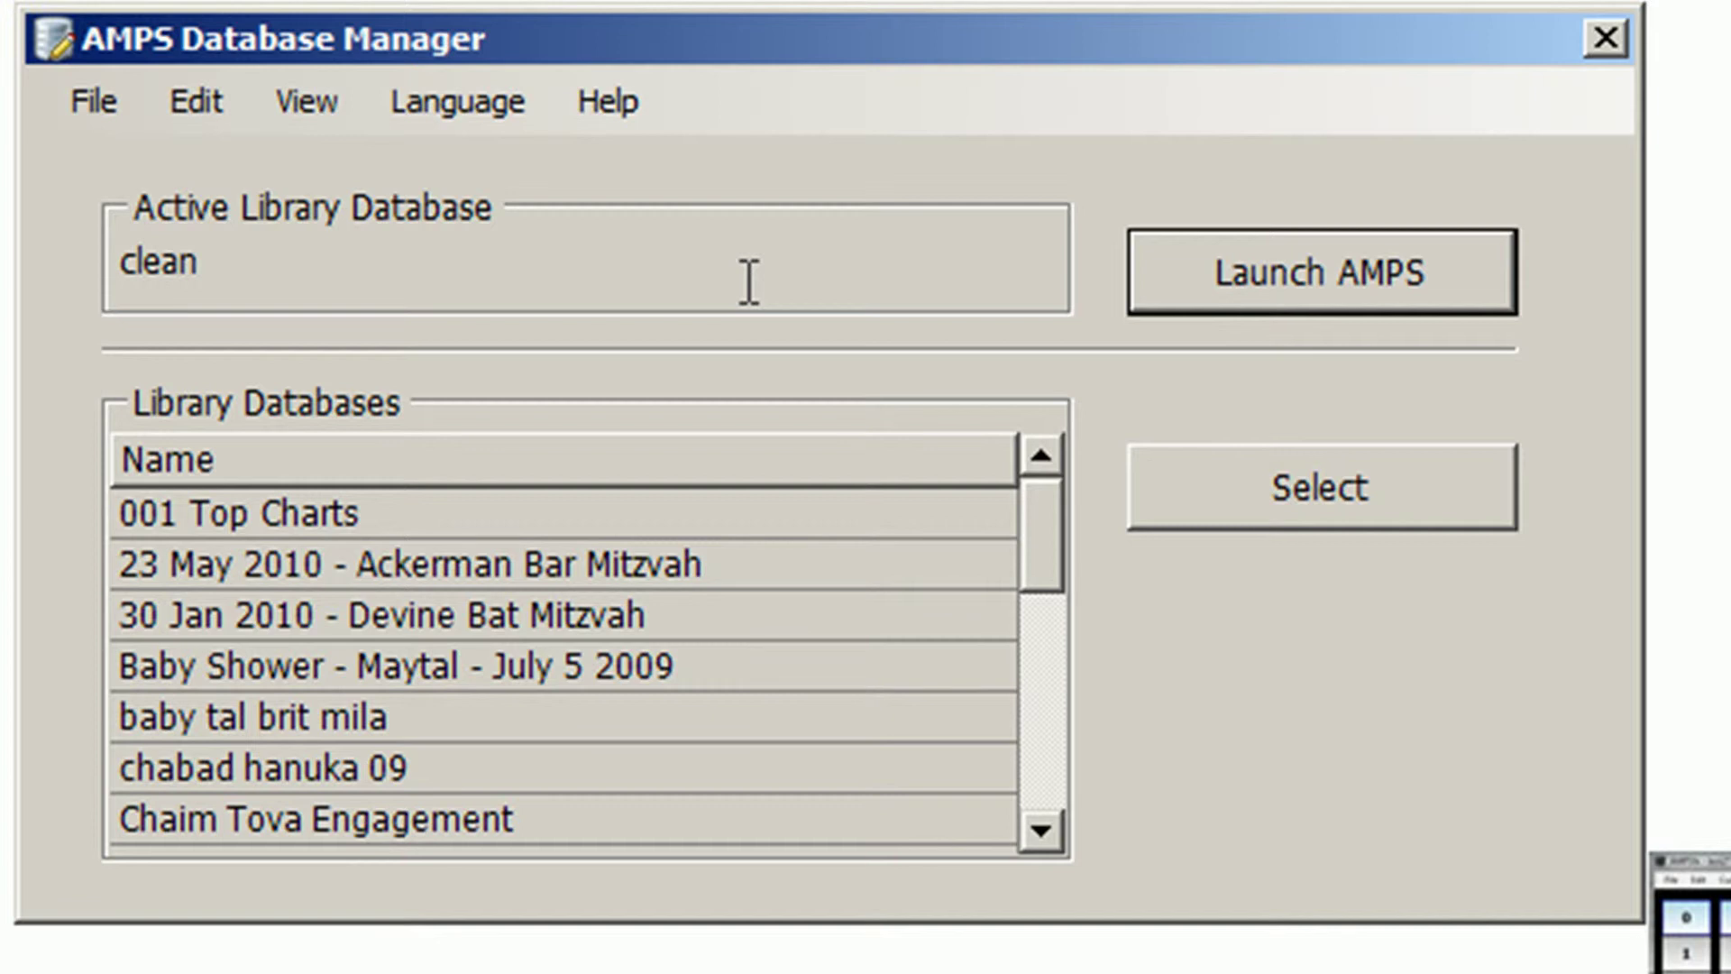
# Create a new library named MyLibrary from the 10-MobileDJ template.
pyautogui.click(582, 563)
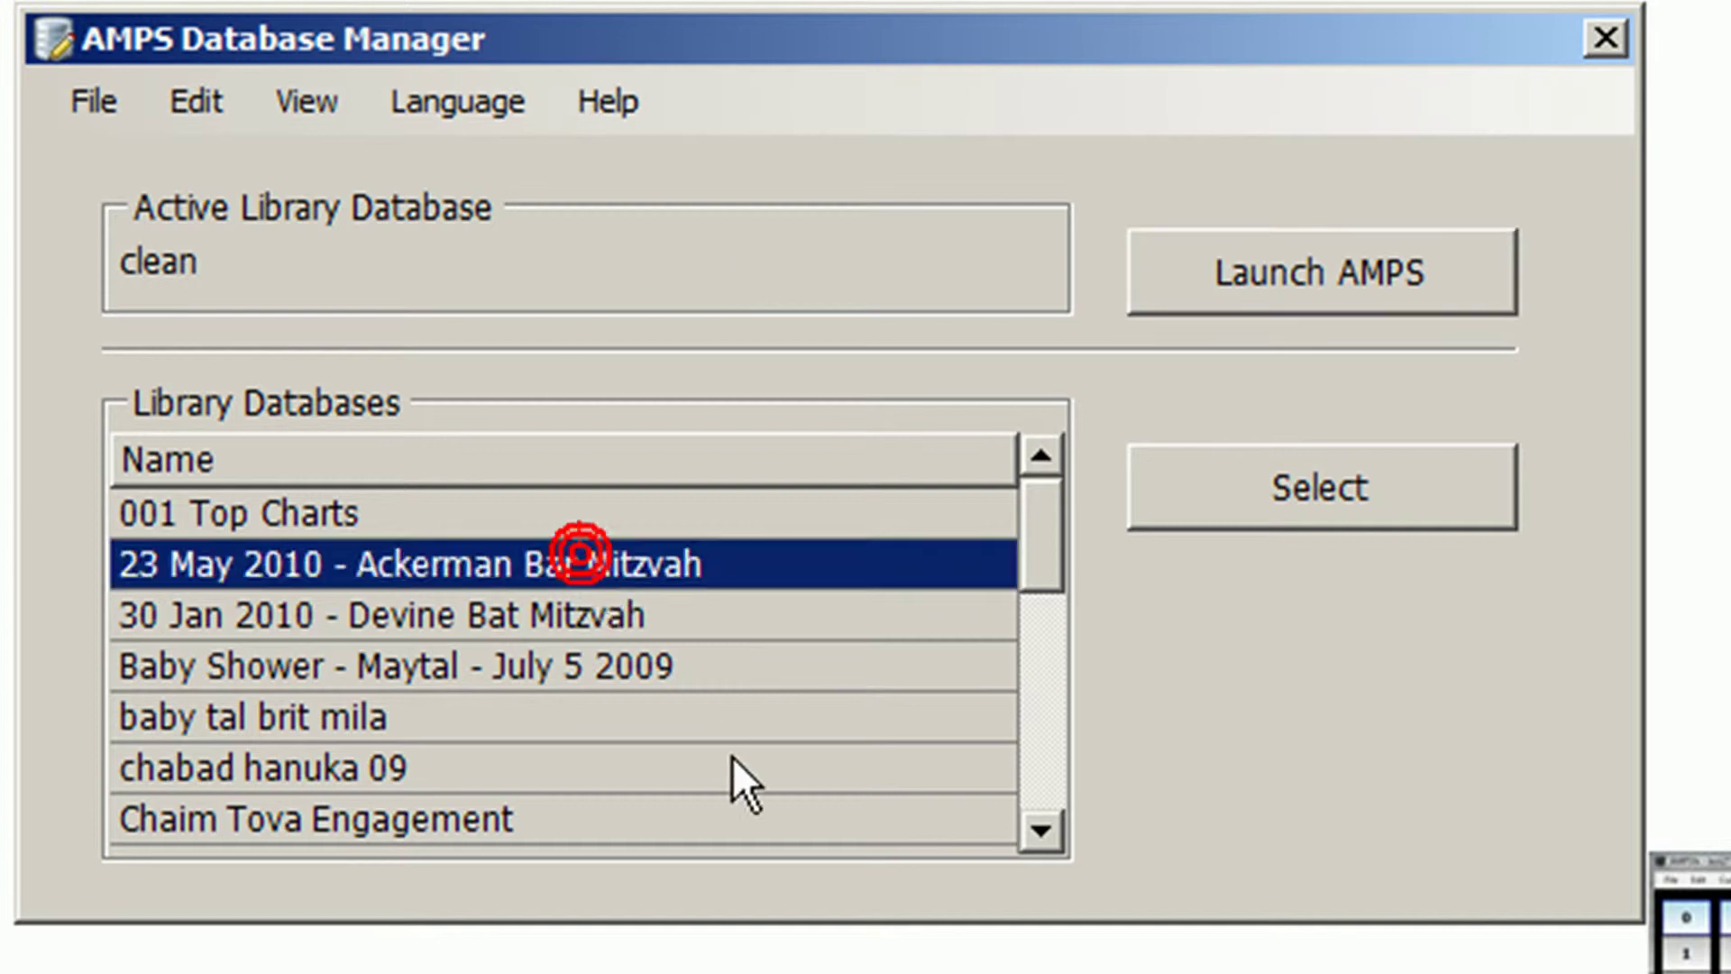
pyautogui.scroll(-5, 734, 766)
pyautogui.scroll(2, 733, 764)
pyautogui.scroll(2, 733, 765)
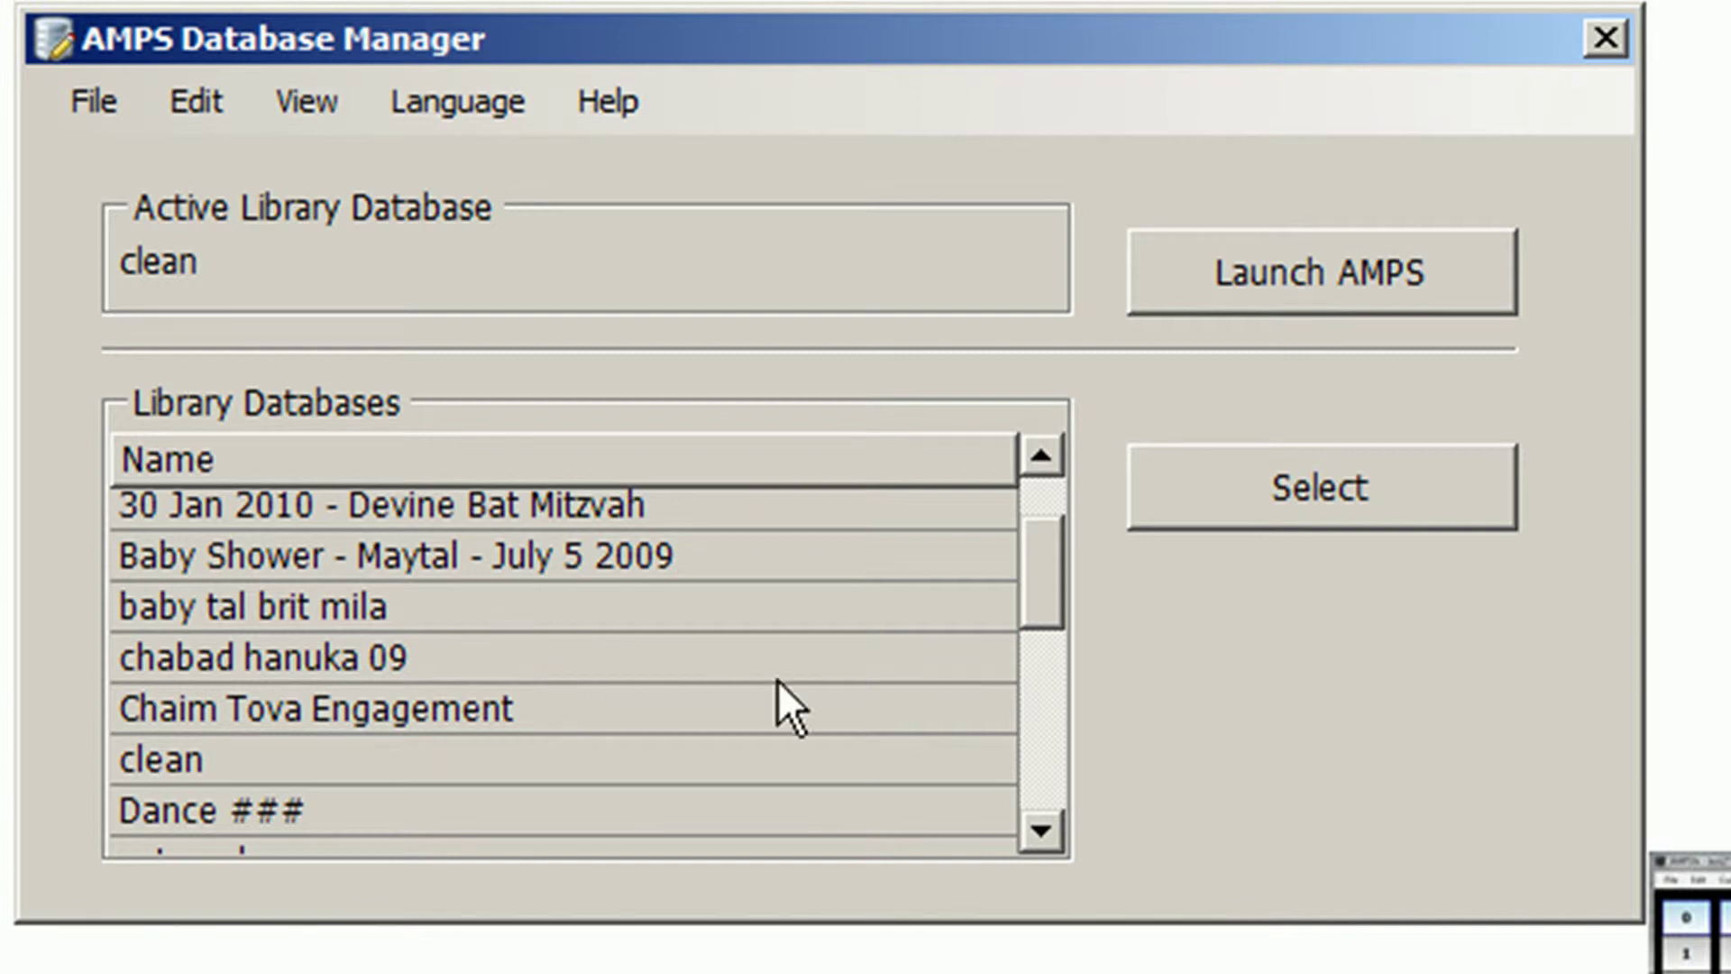
pyautogui.scroll(1, 912, 714)
pyautogui.click(219, 108)
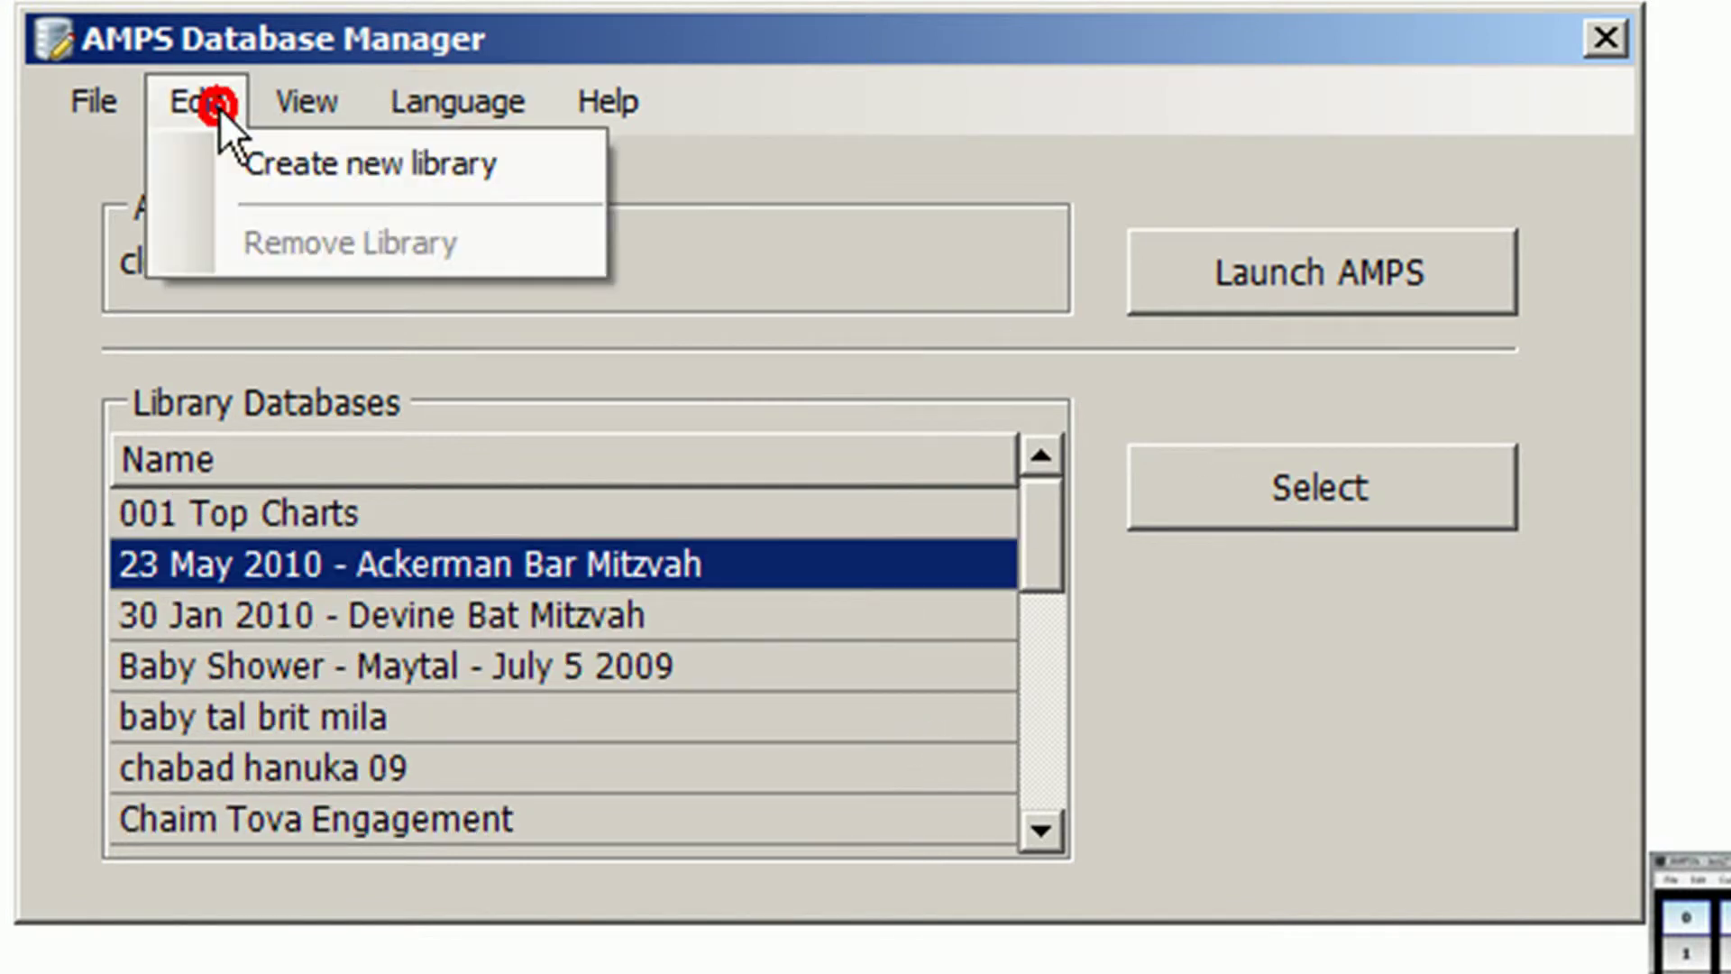
pyautogui.click(236, 164)
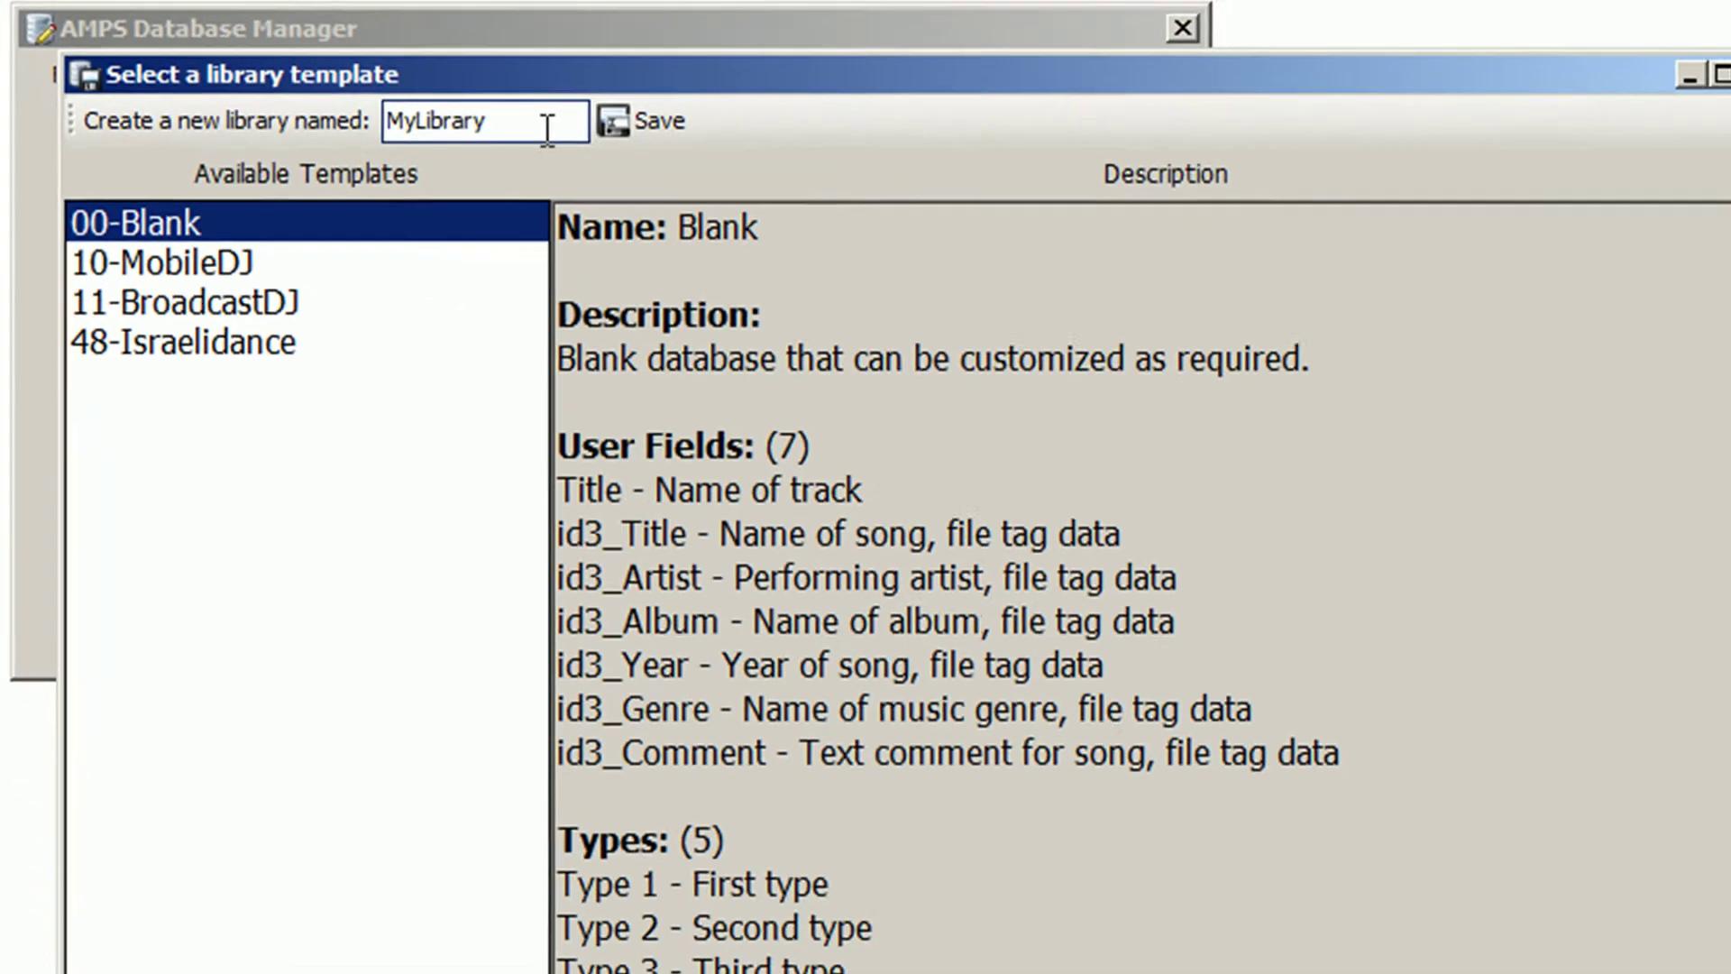
pyautogui.click(272, 254)
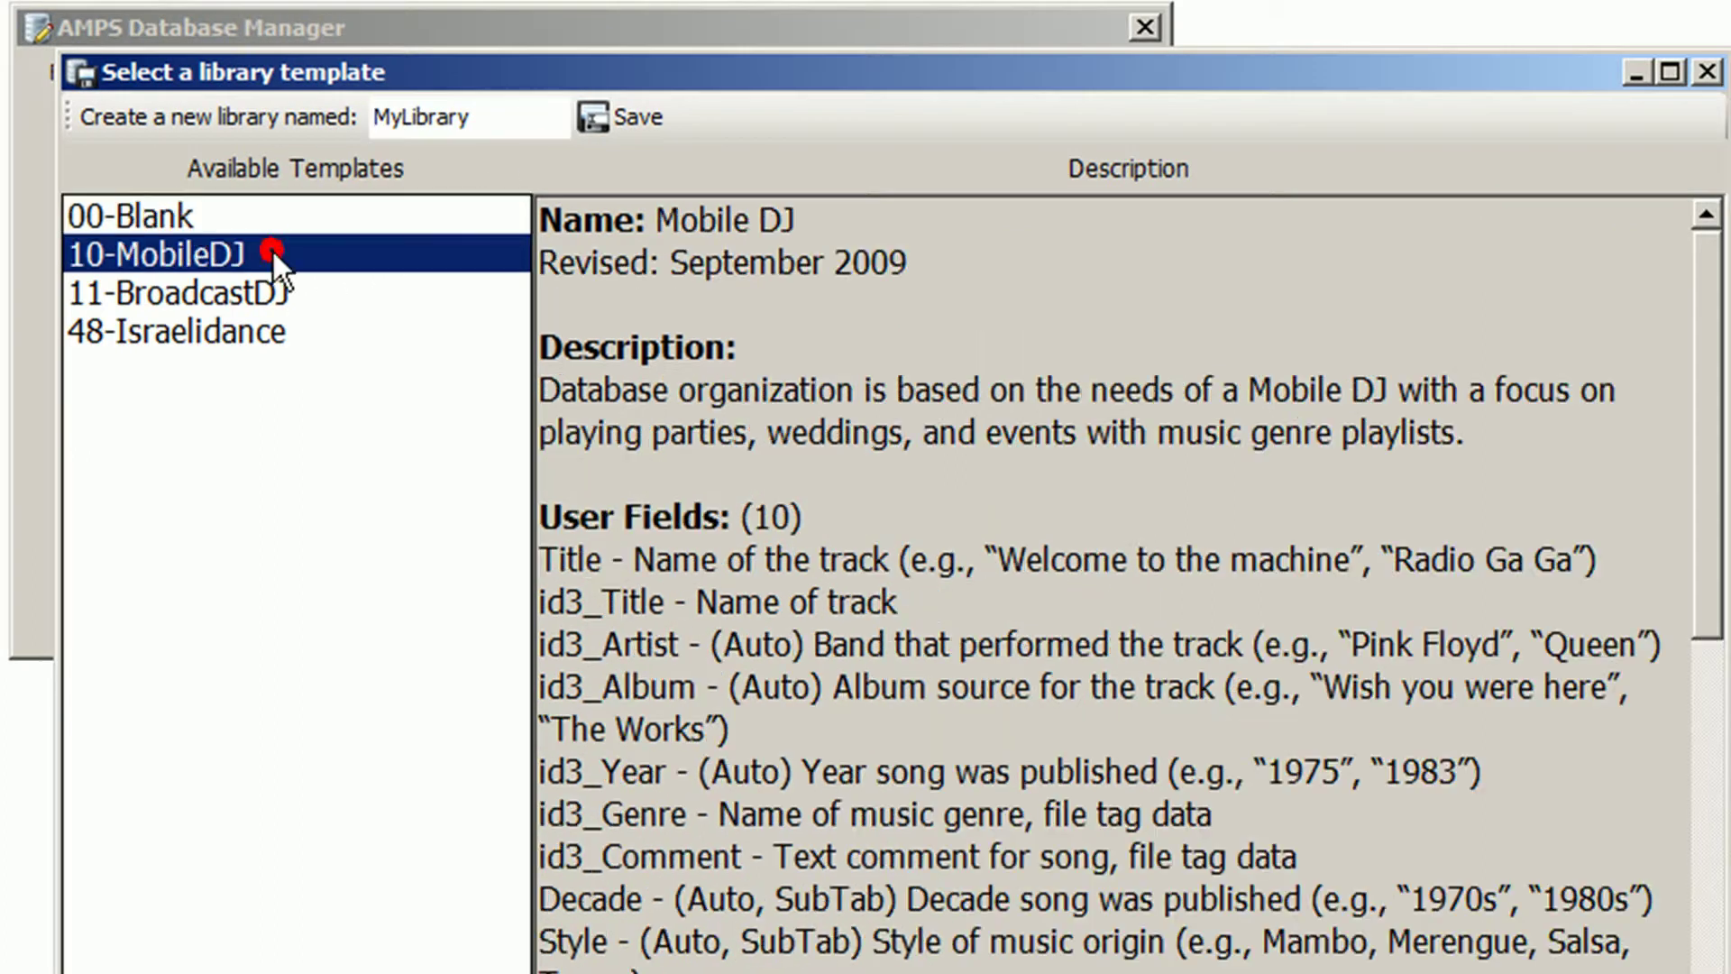
pyautogui.click(619, 121)
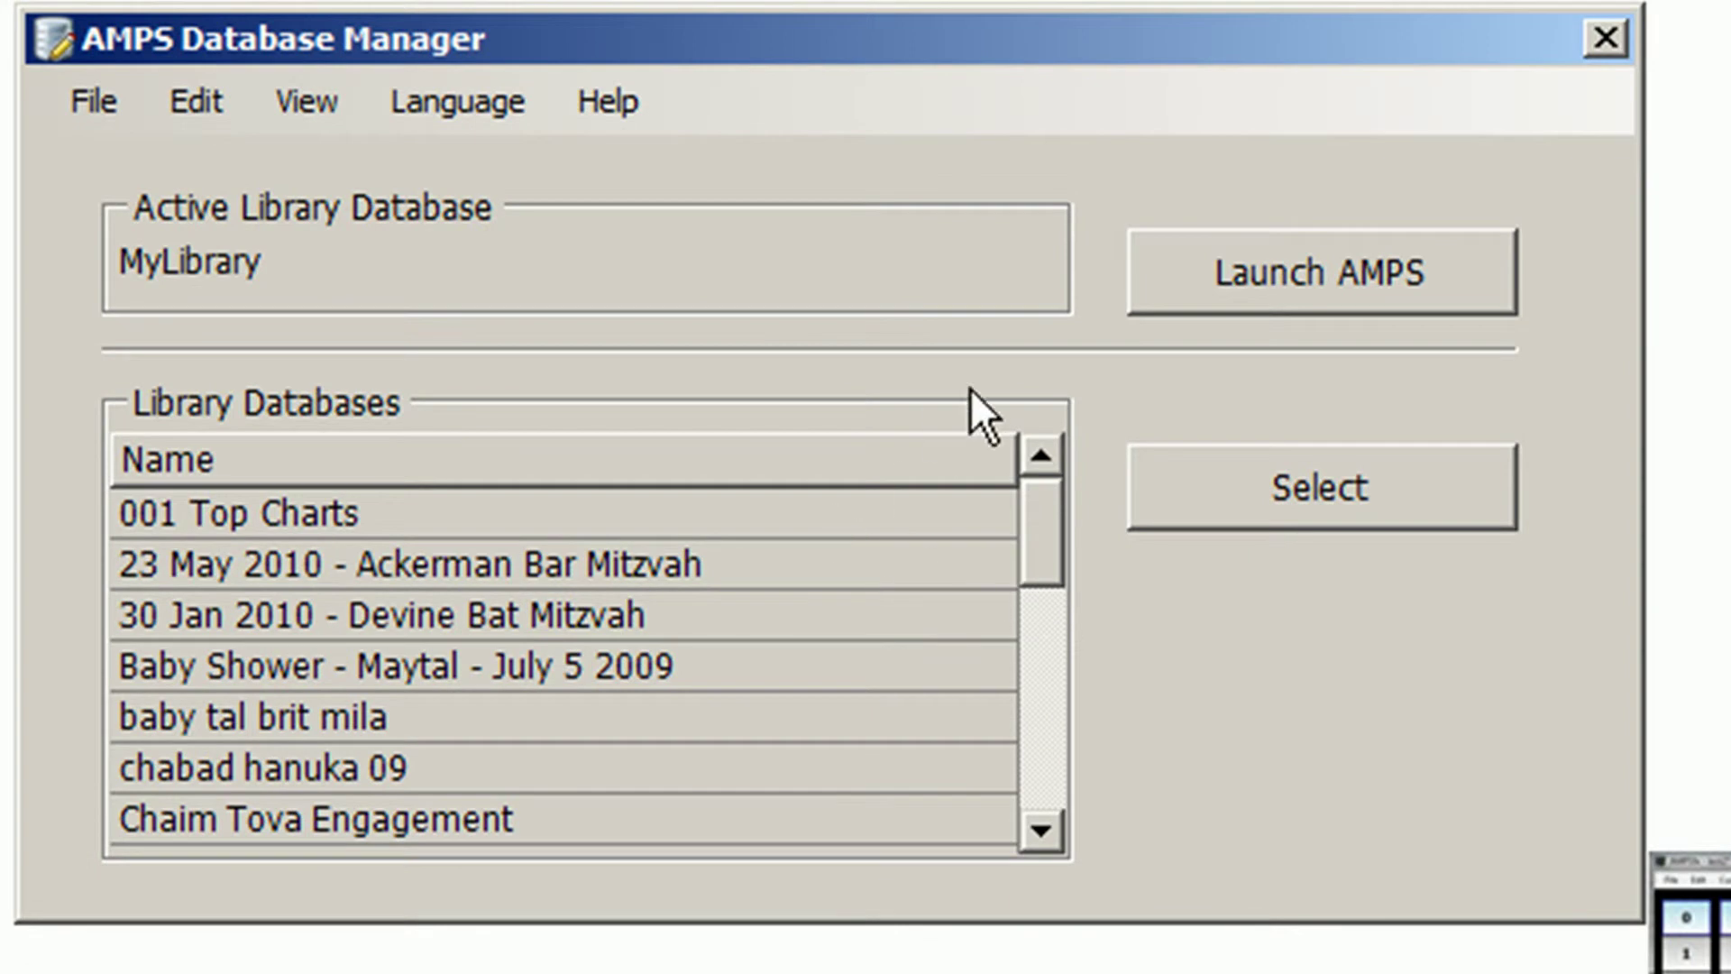
# Launch AMPS with the MyLibrary database, choosing the AMPS Pro trial edition.
pyautogui.click(1371, 274)
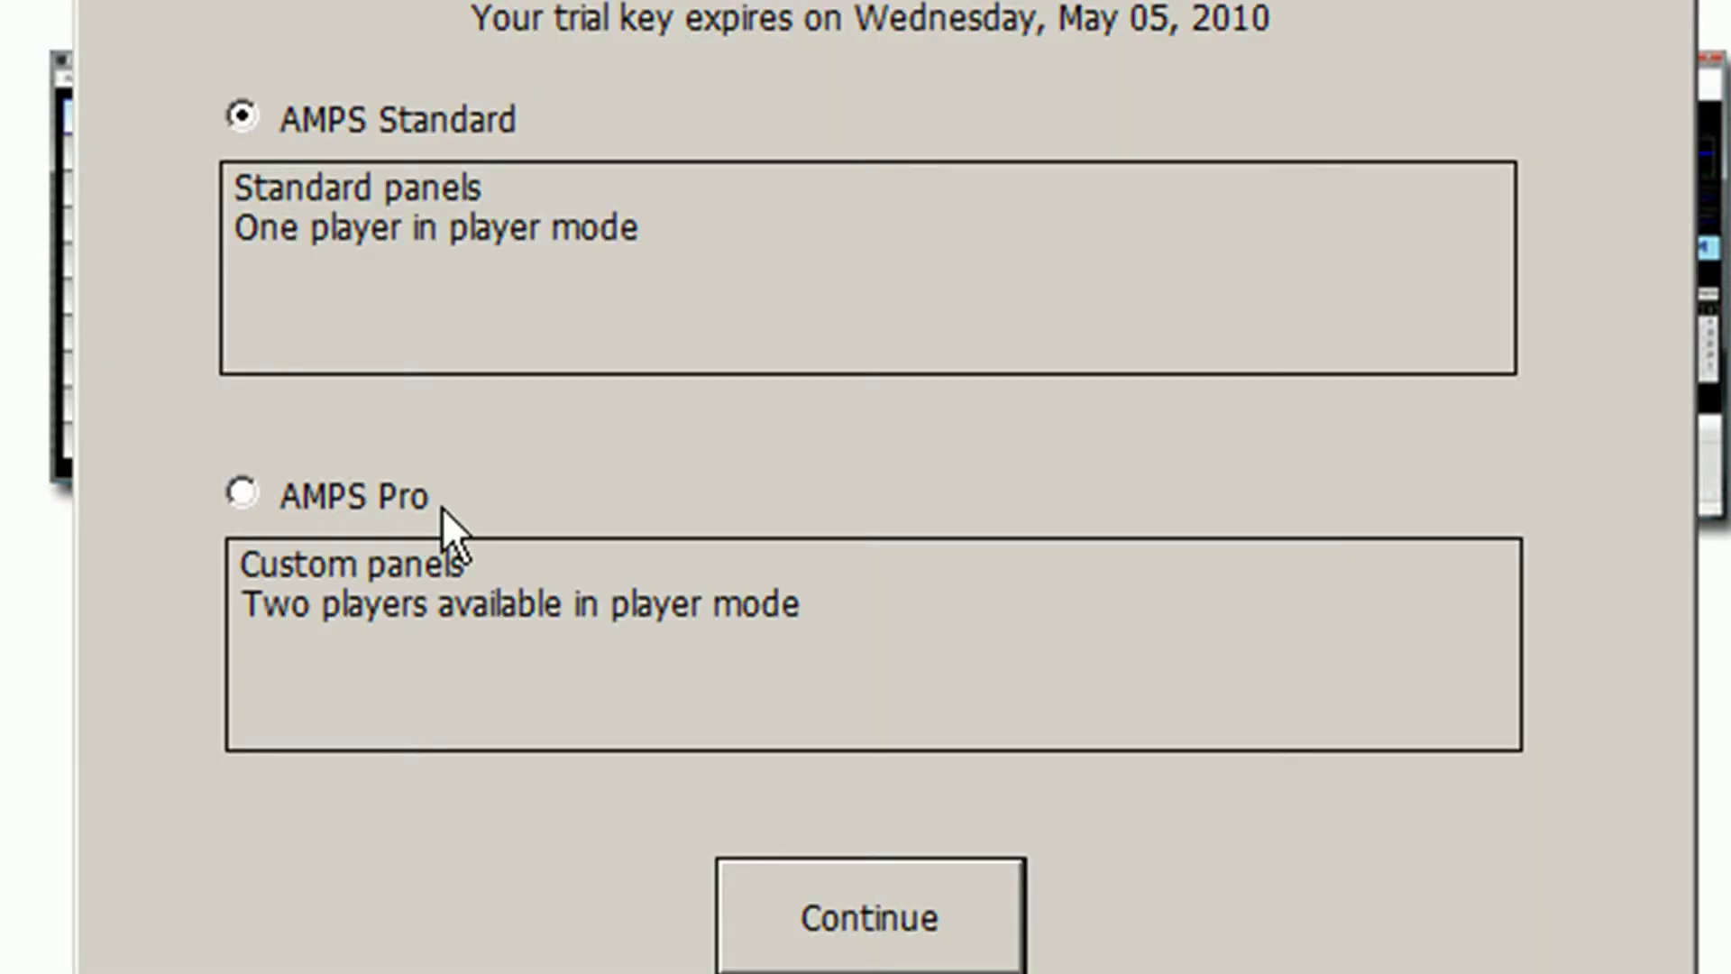
pyautogui.click(387, 502)
pyautogui.click(853, 918)
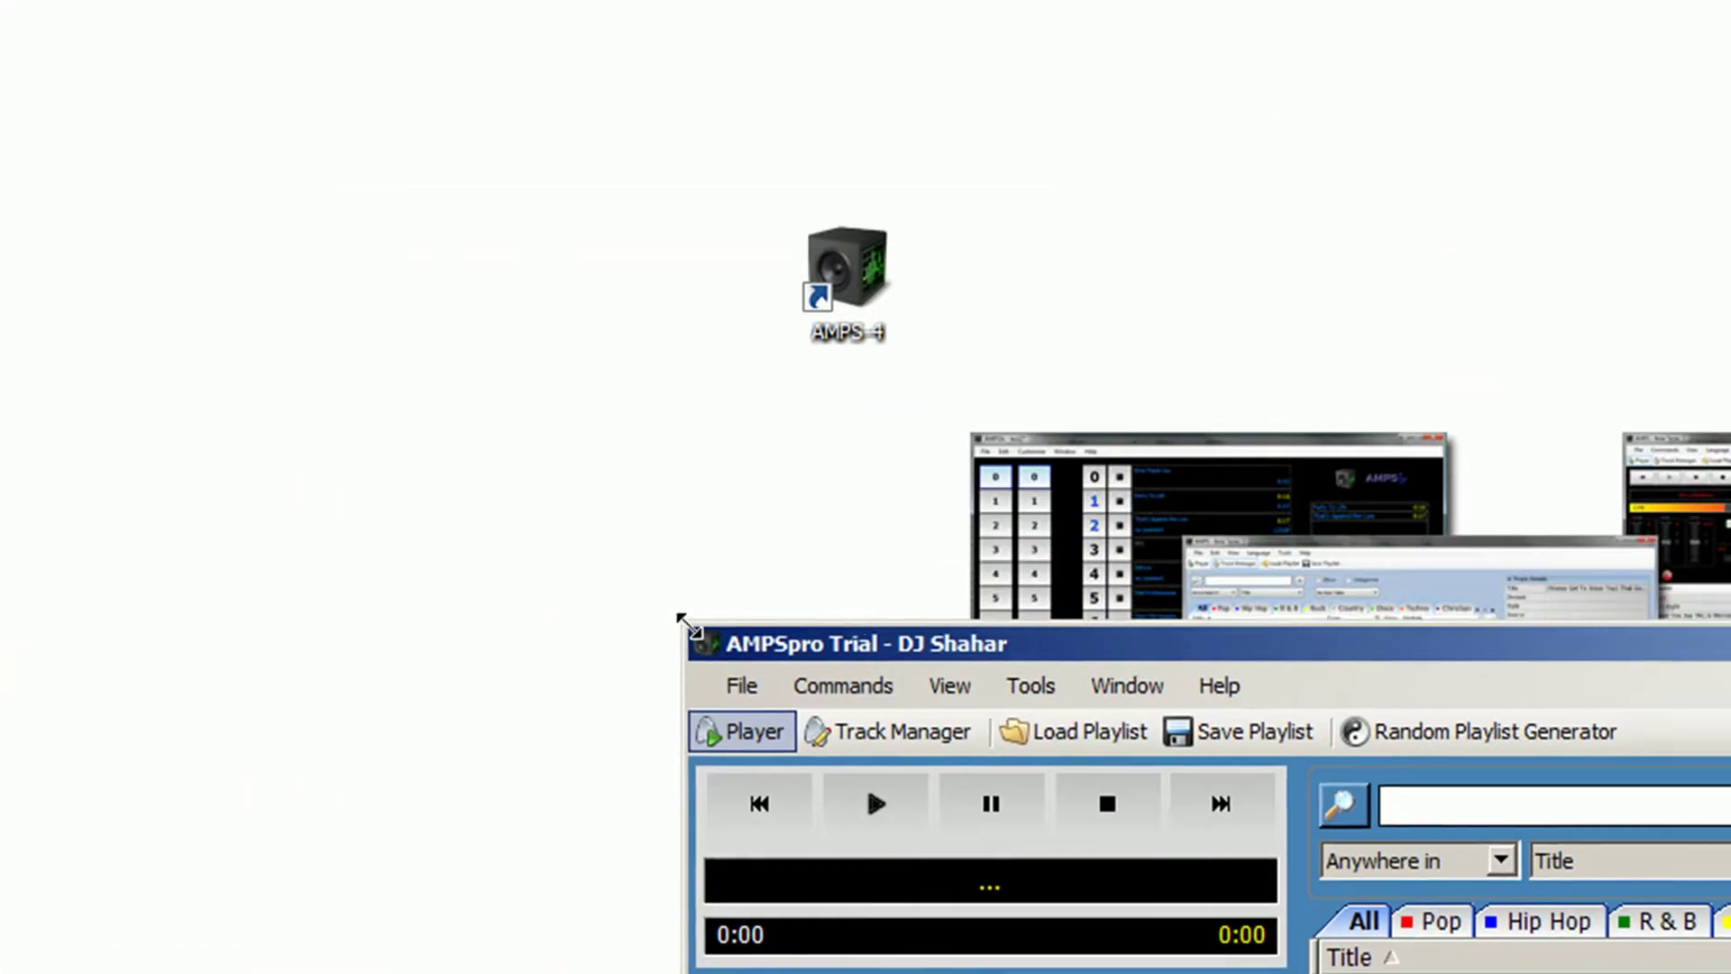
pyautogui.moveTo(4, 5); pyautogui.dragTo(63, 2)
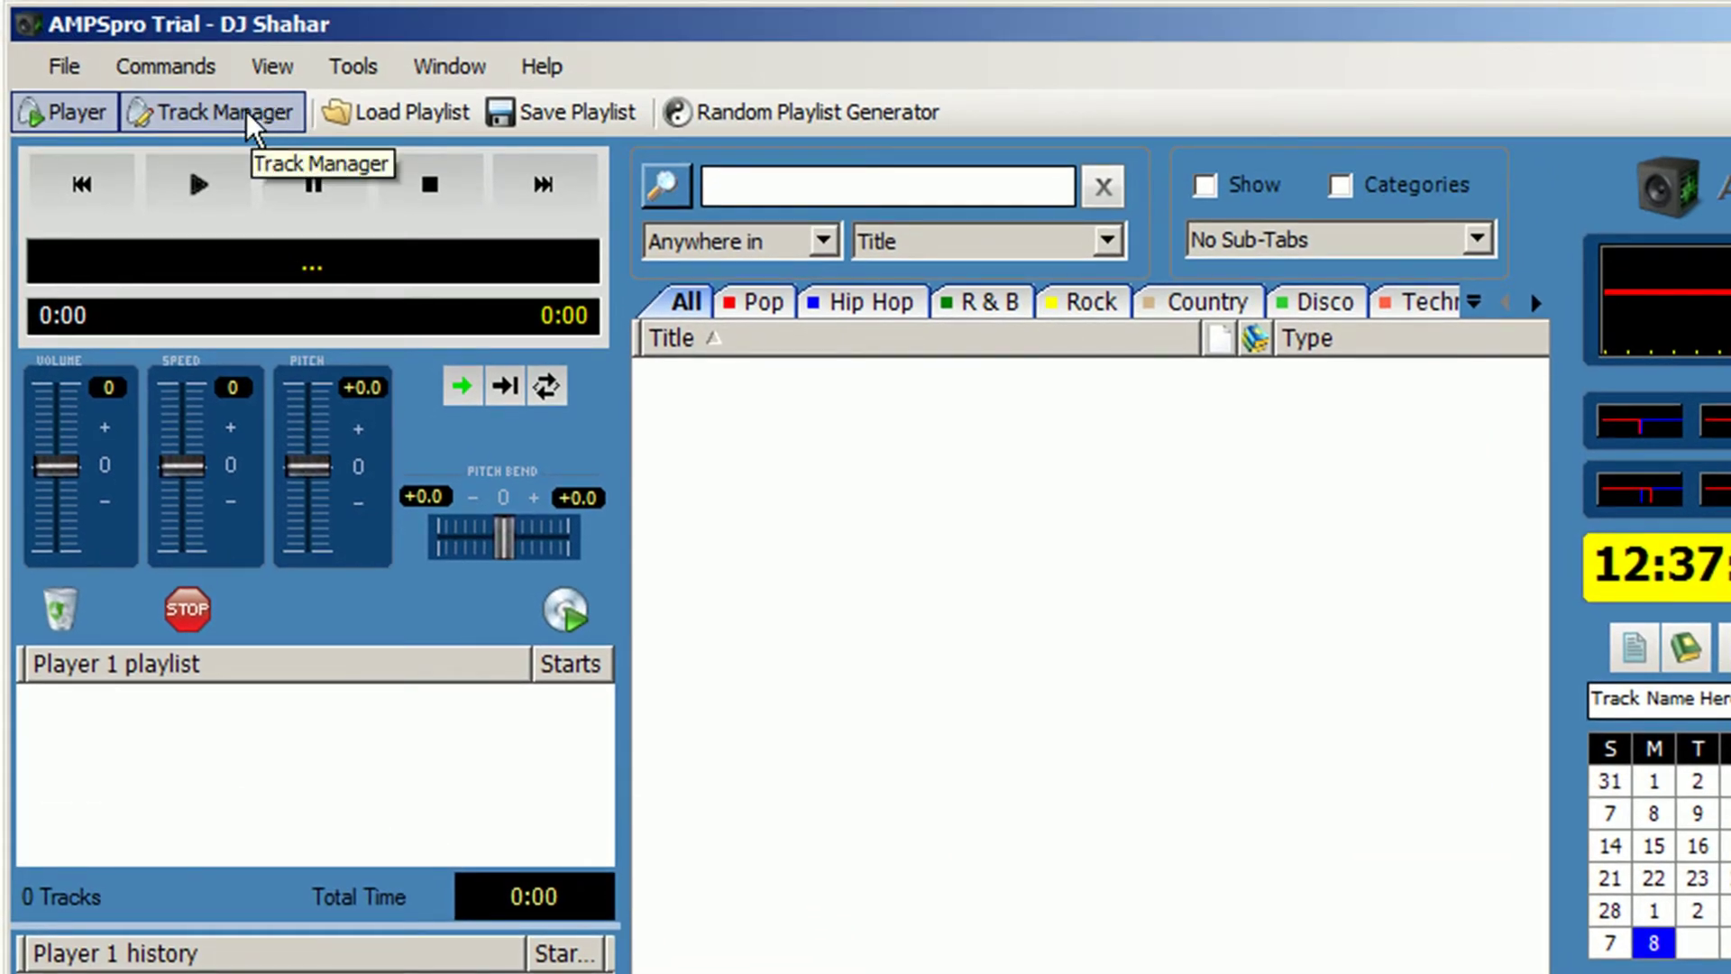
# Scan the folder C:\My Music\1960 with the Music Scan Wizard and add its tracks to the library.
pyautogui.click(246, 111)
pyautogui.click(467, 116)
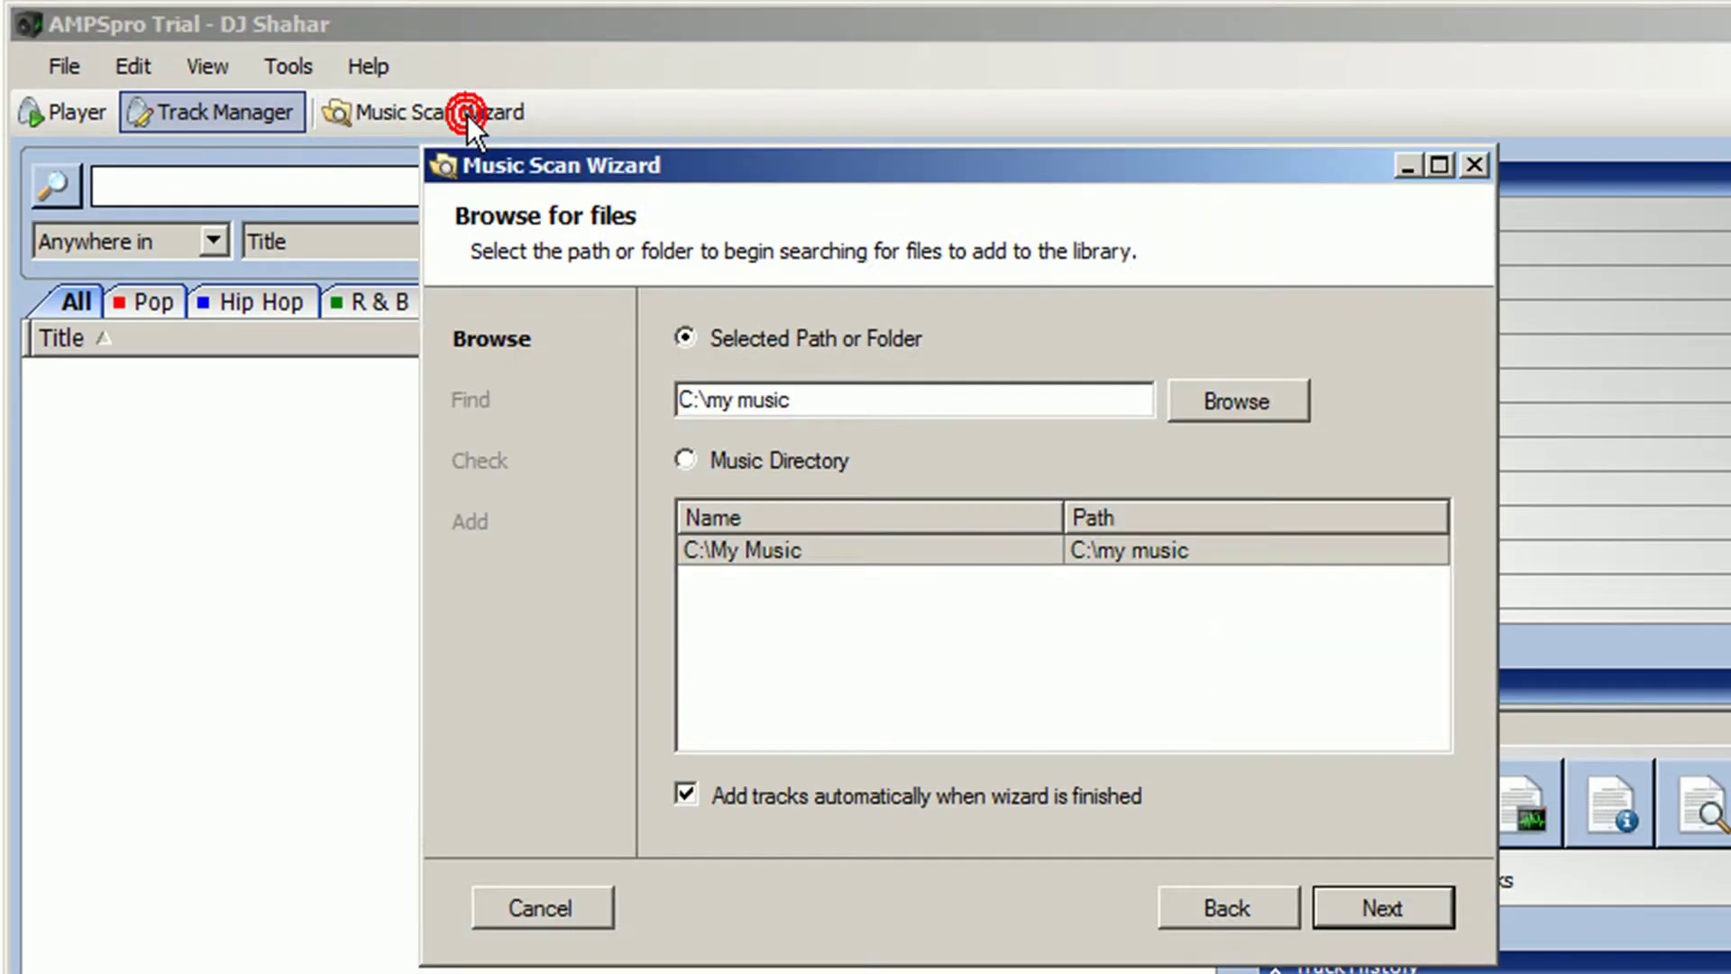
pyautogui.click(1200, 399)
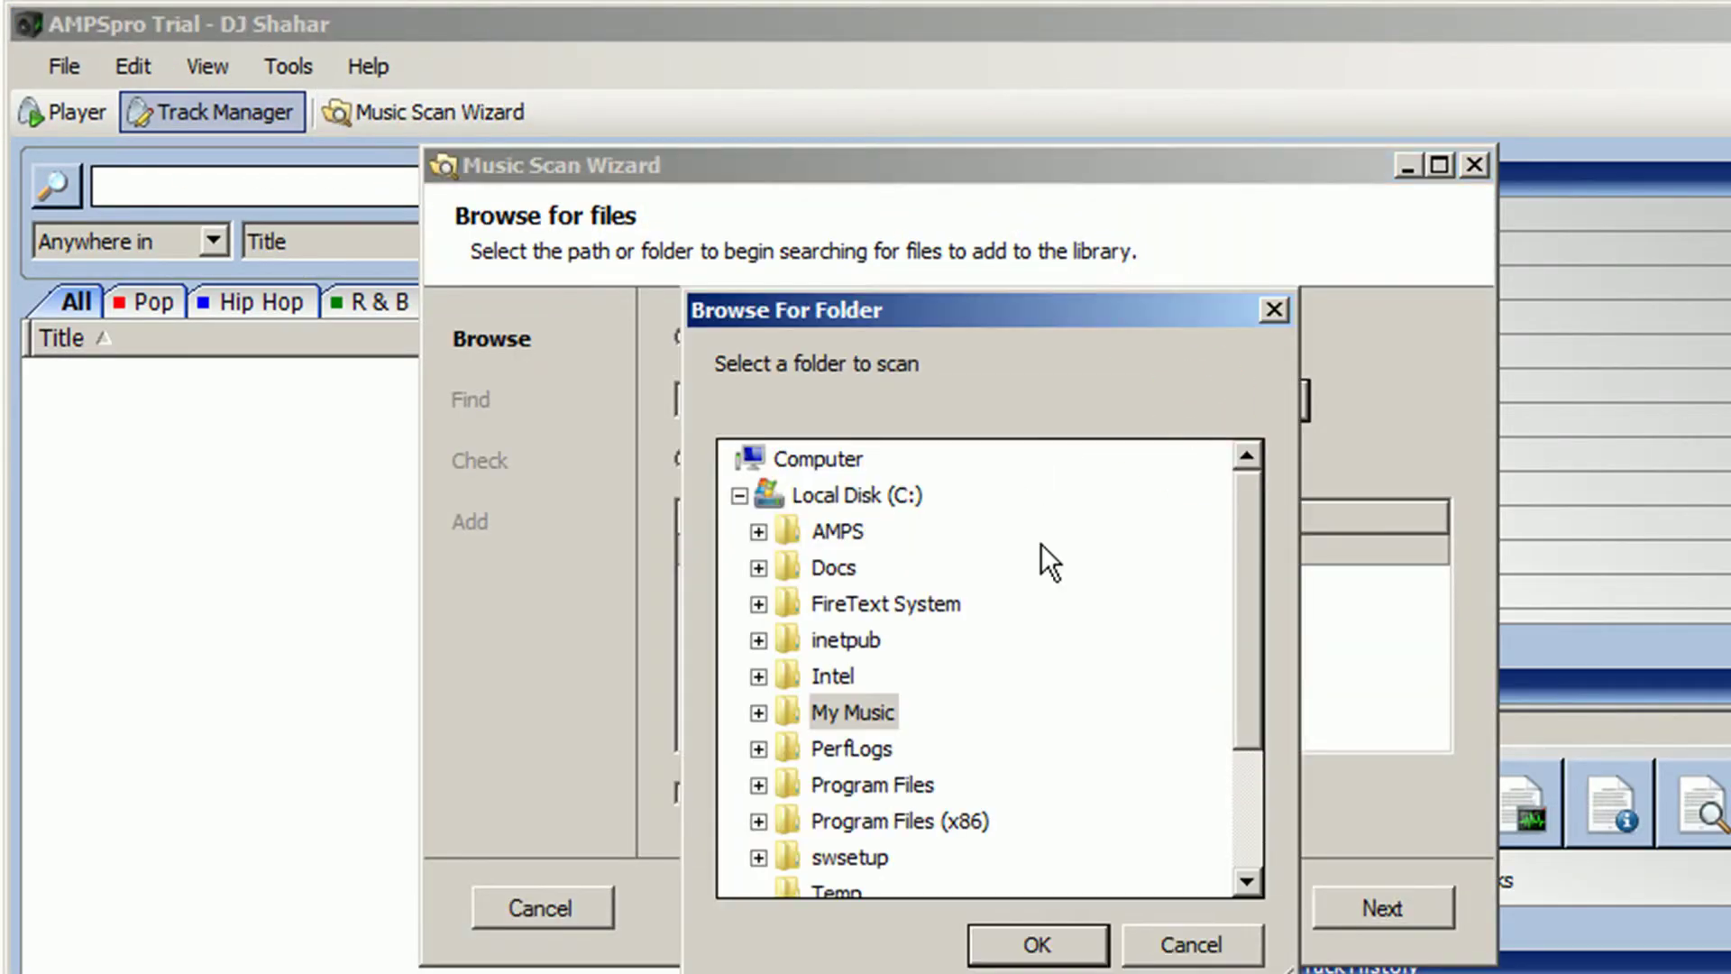
pyautogui.click(762, 712)
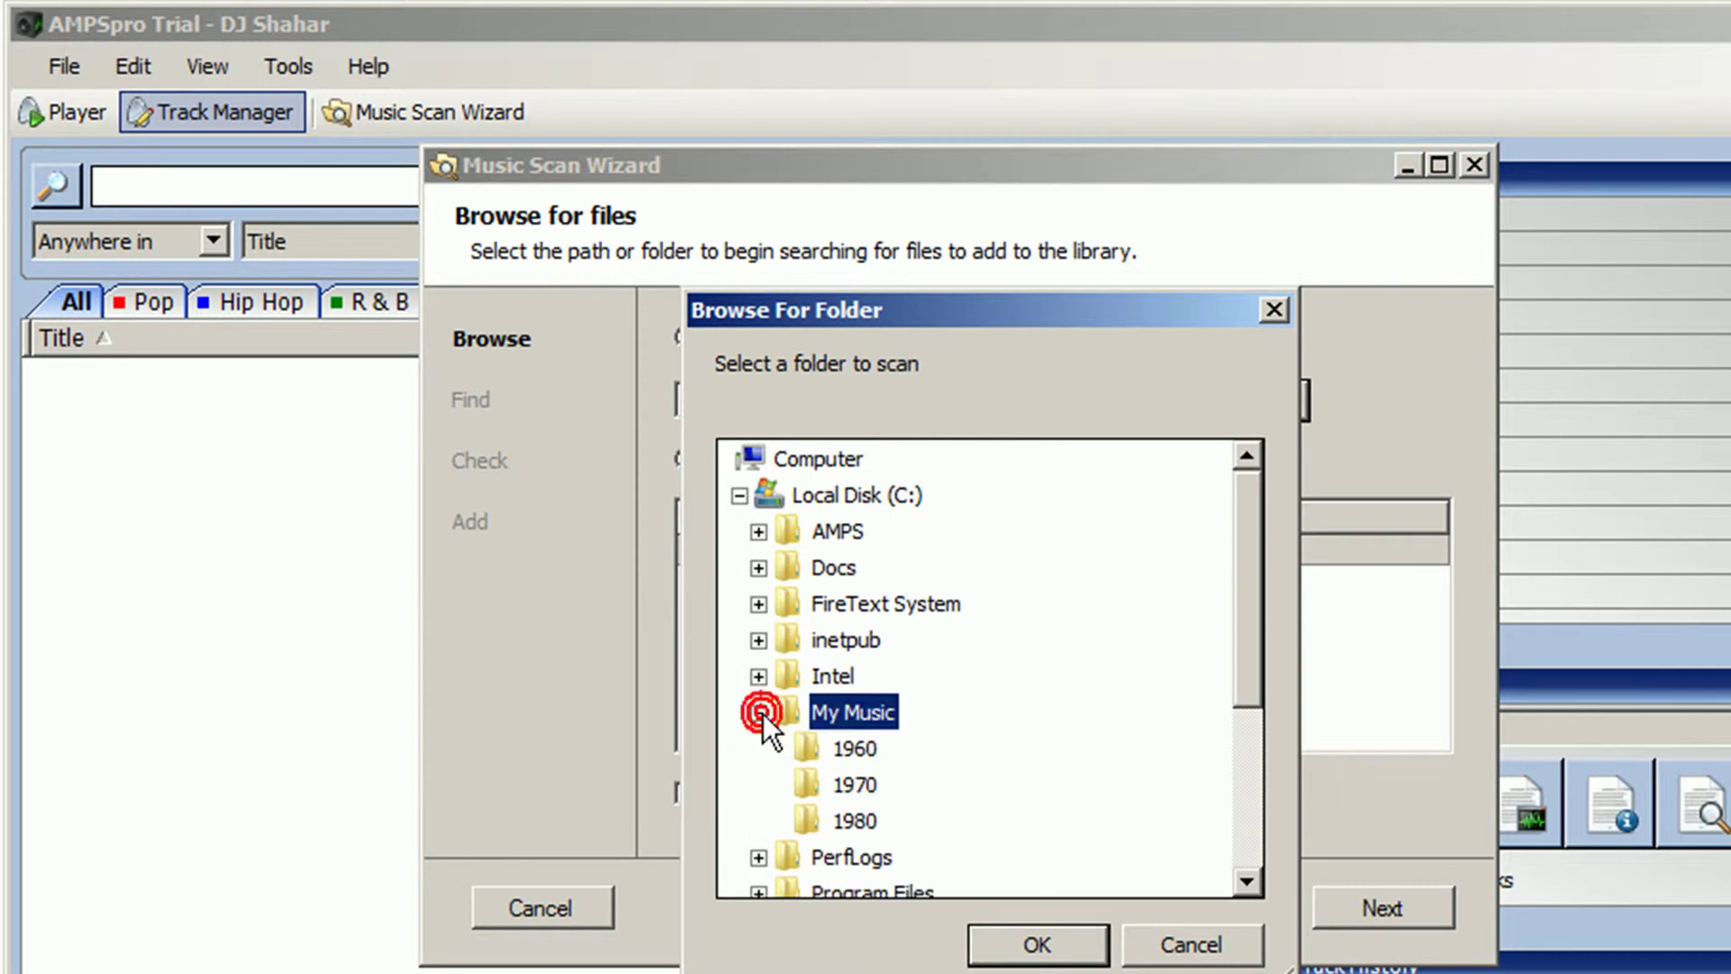
pyautogui.click(852, 749)
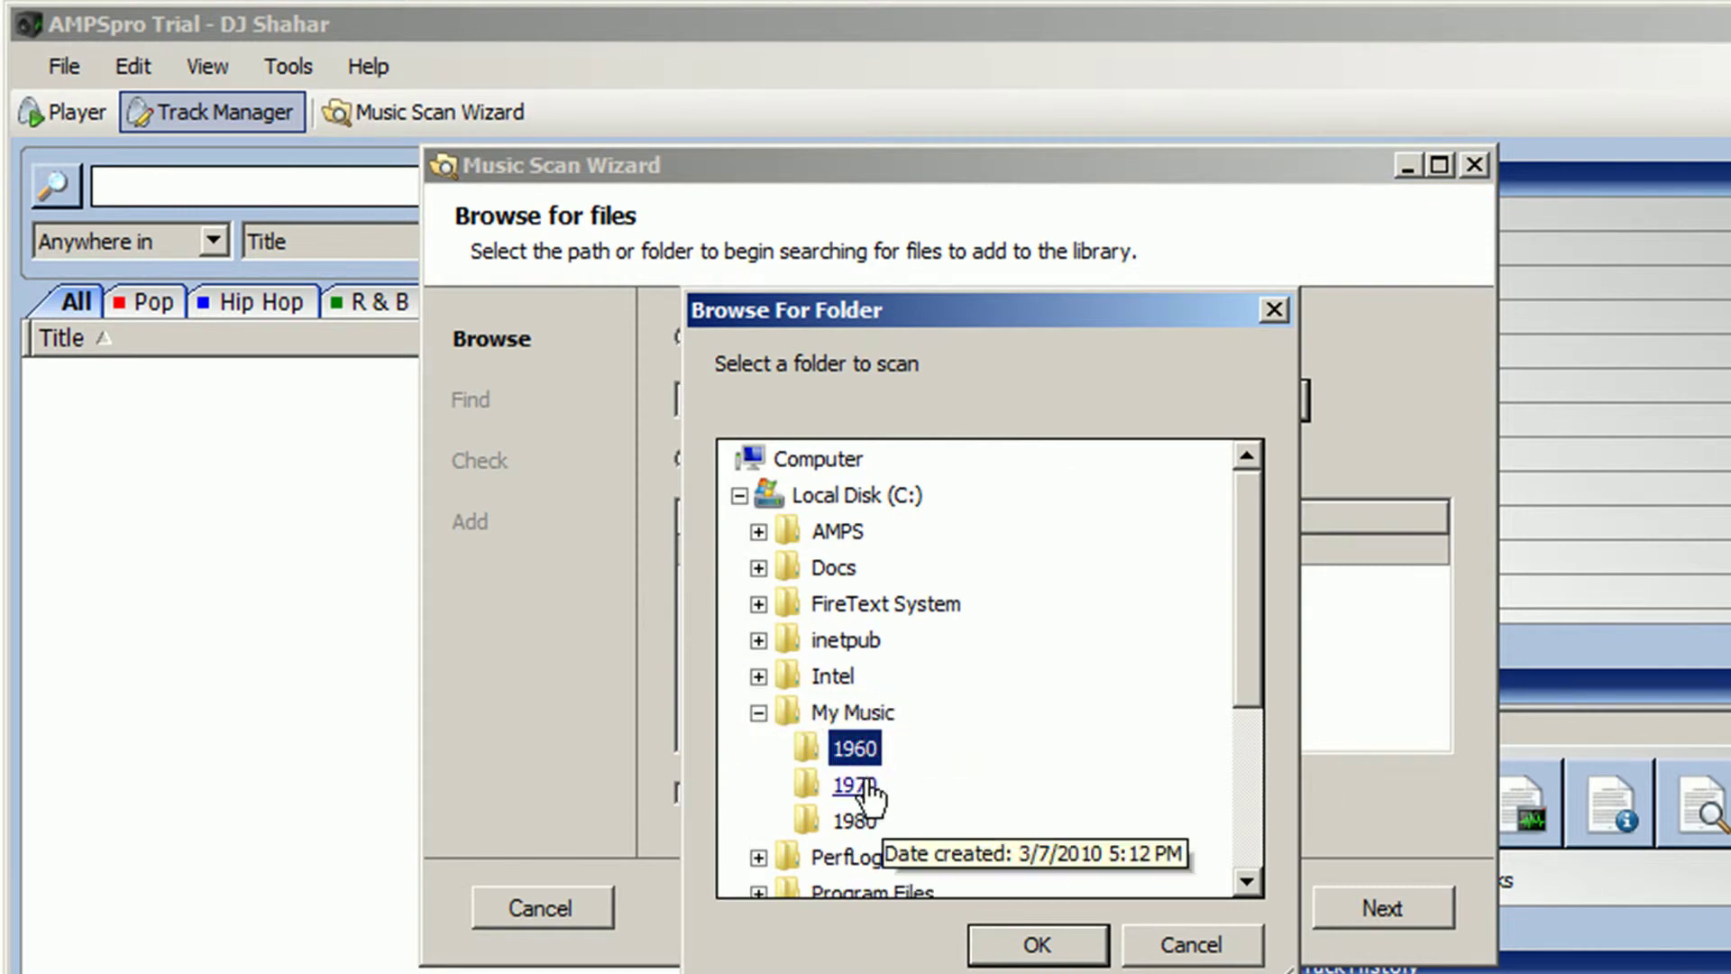
pyautogui.click(1051, 942)
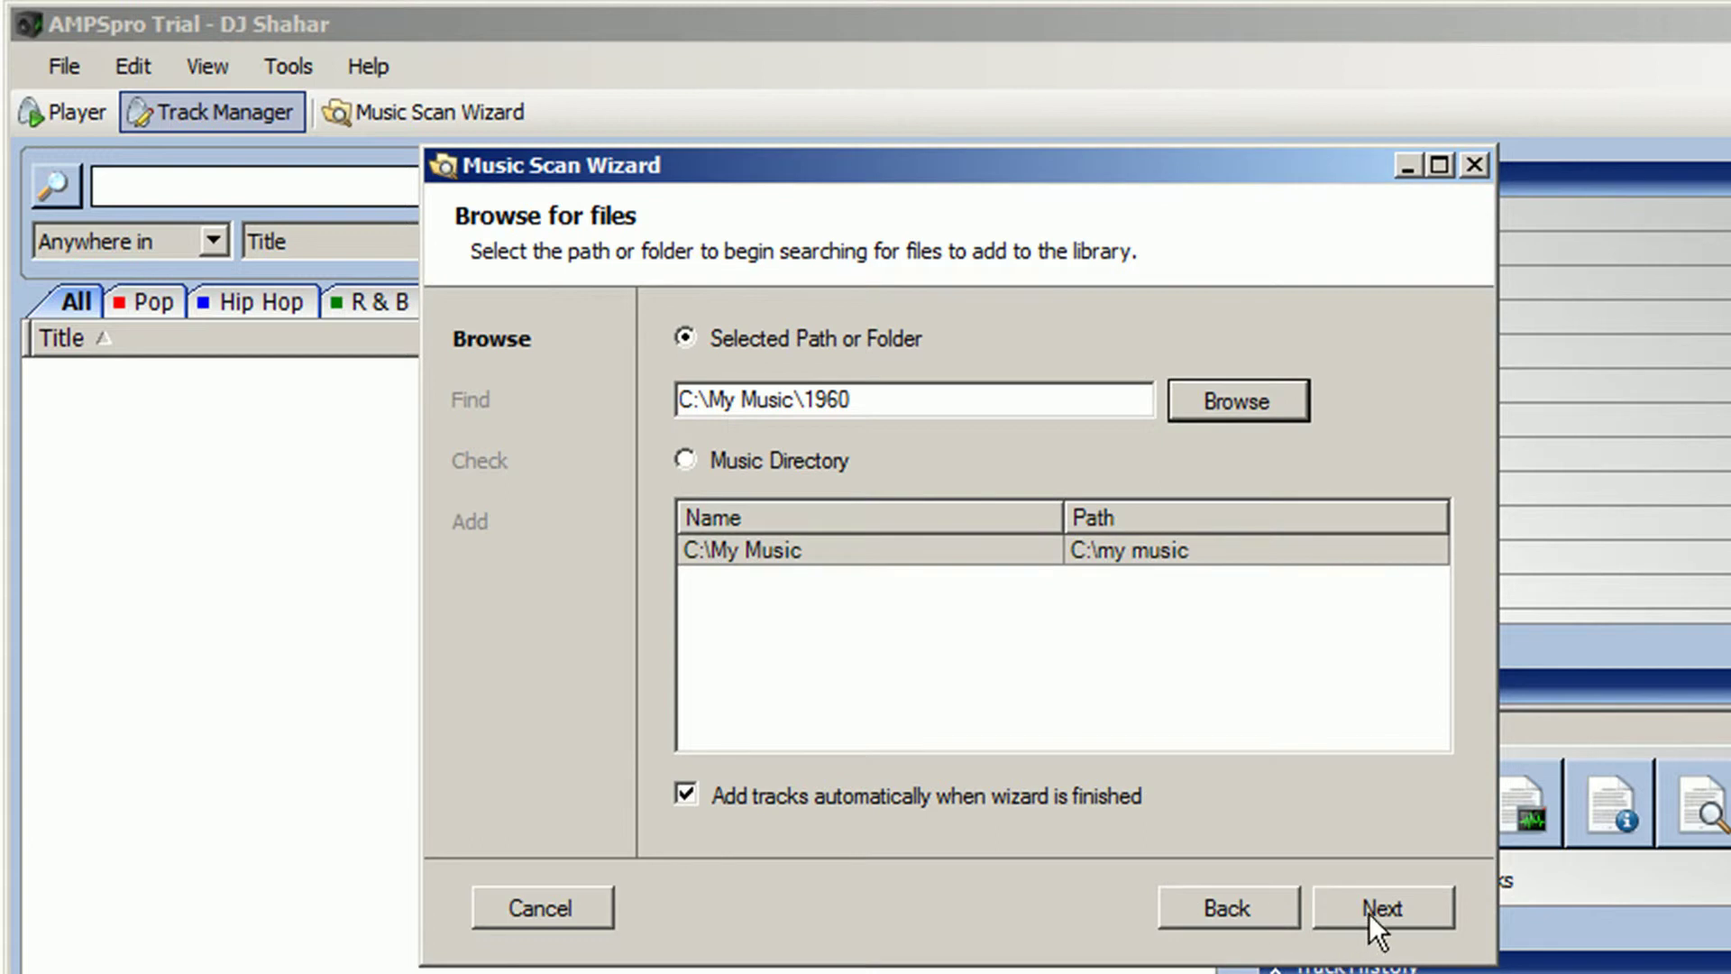
pyautogui.click(1367, 907)
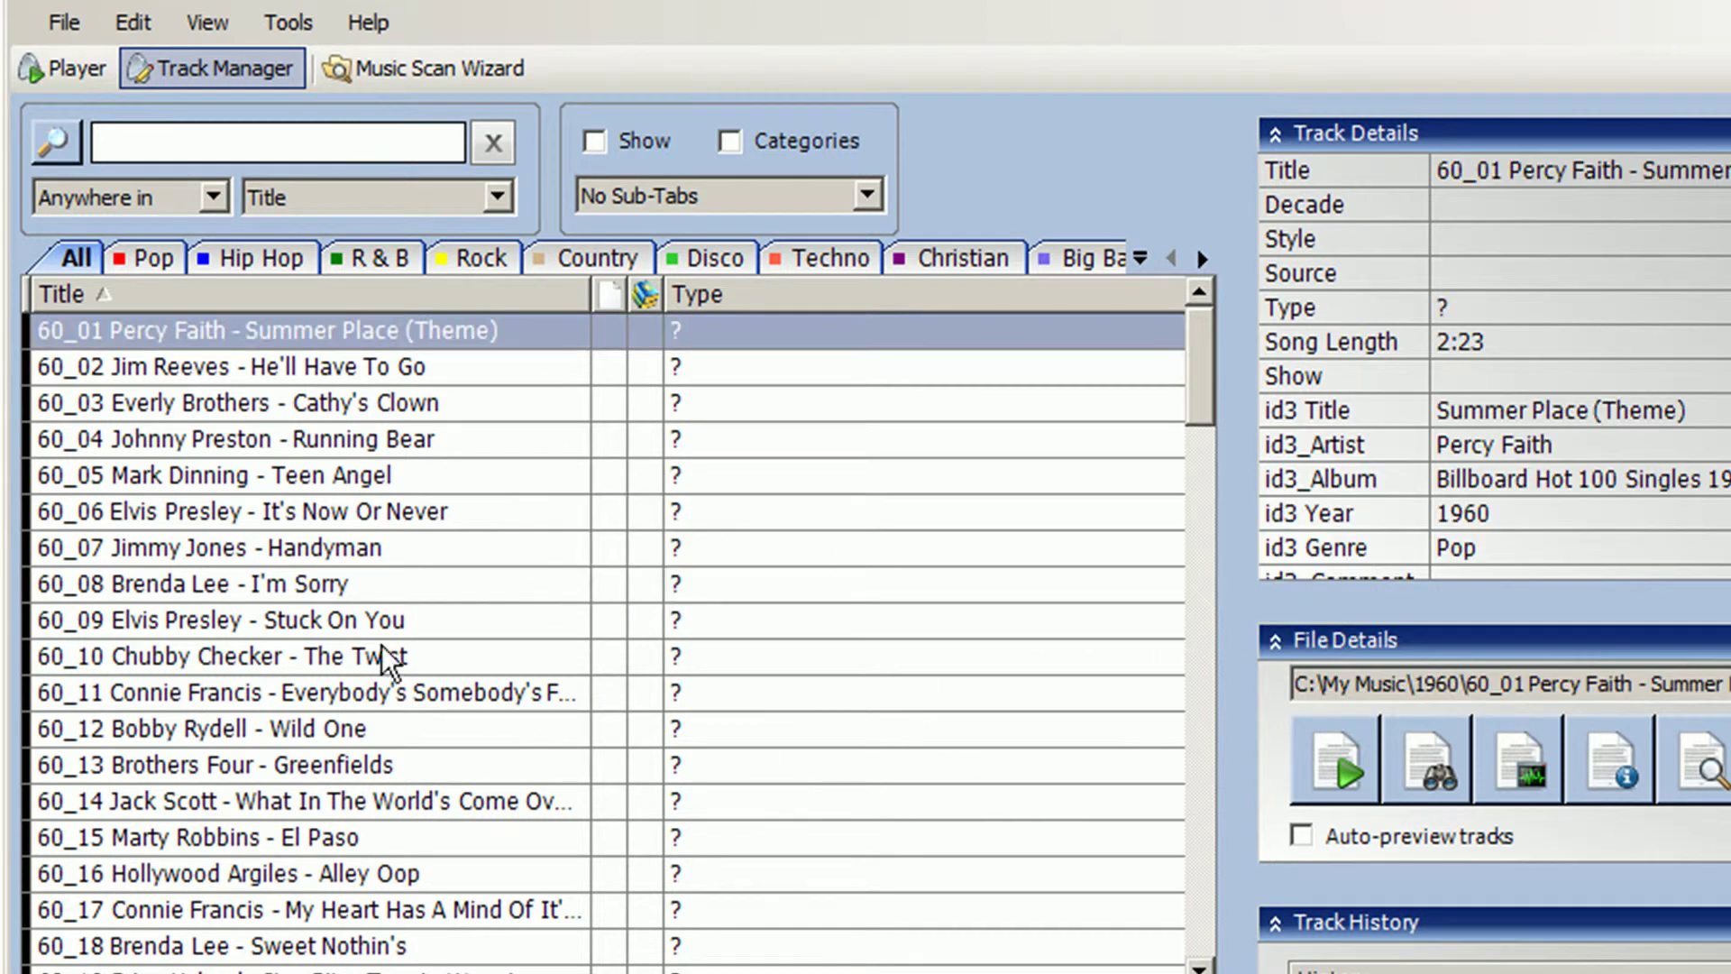
# Look over the added tracks and return to the Database Manager, agreeing to close AMPS.
pyautogui.scroll(-5, 423, 672)
pyautogui.scroll(5, 428, 671)
pyautogui.click(306, 31)
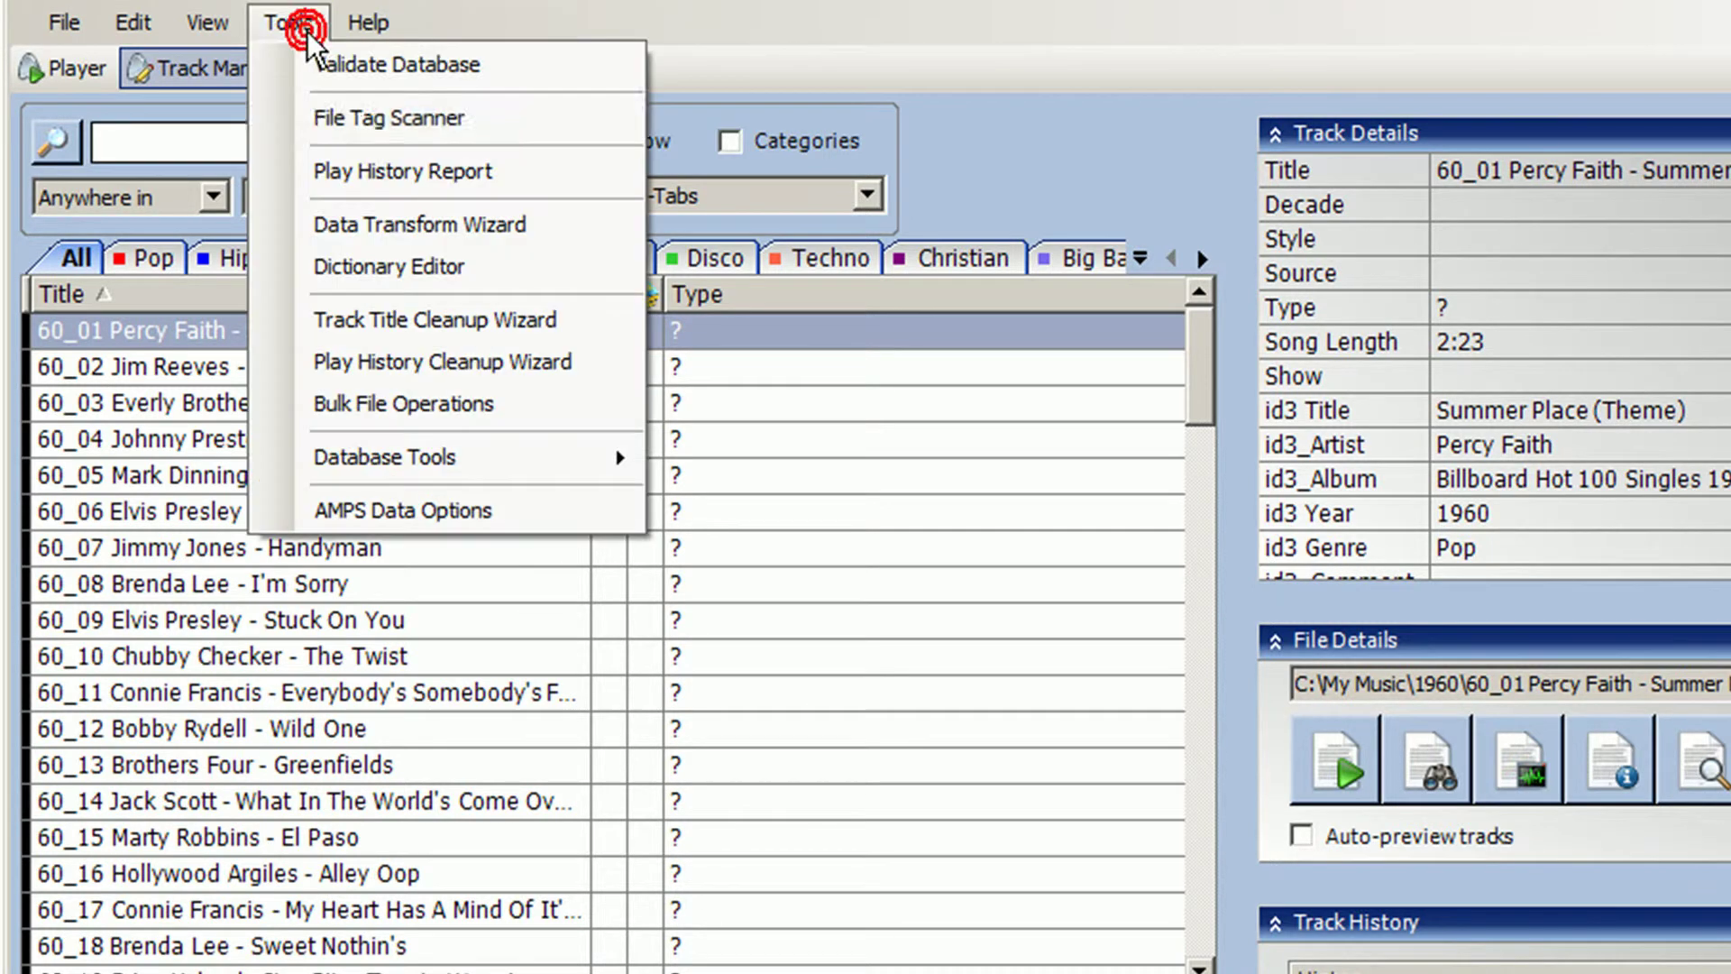
pyautogui.moveTo(473, 462)
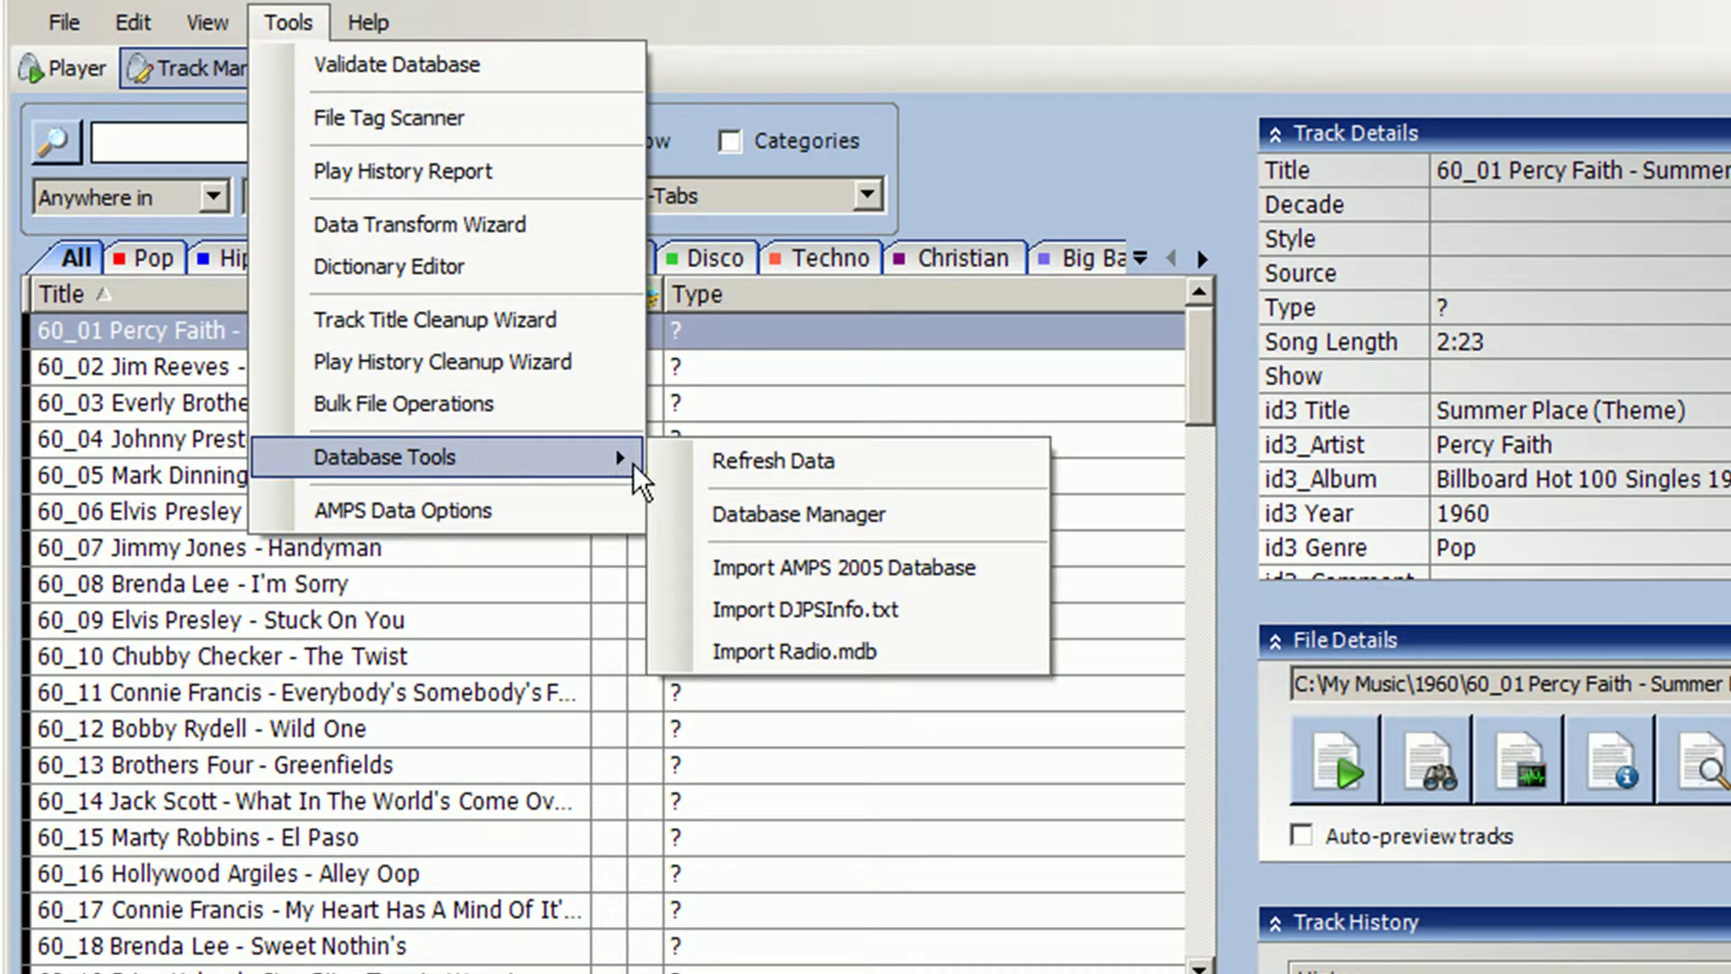
pyautogui.click(880, 515)
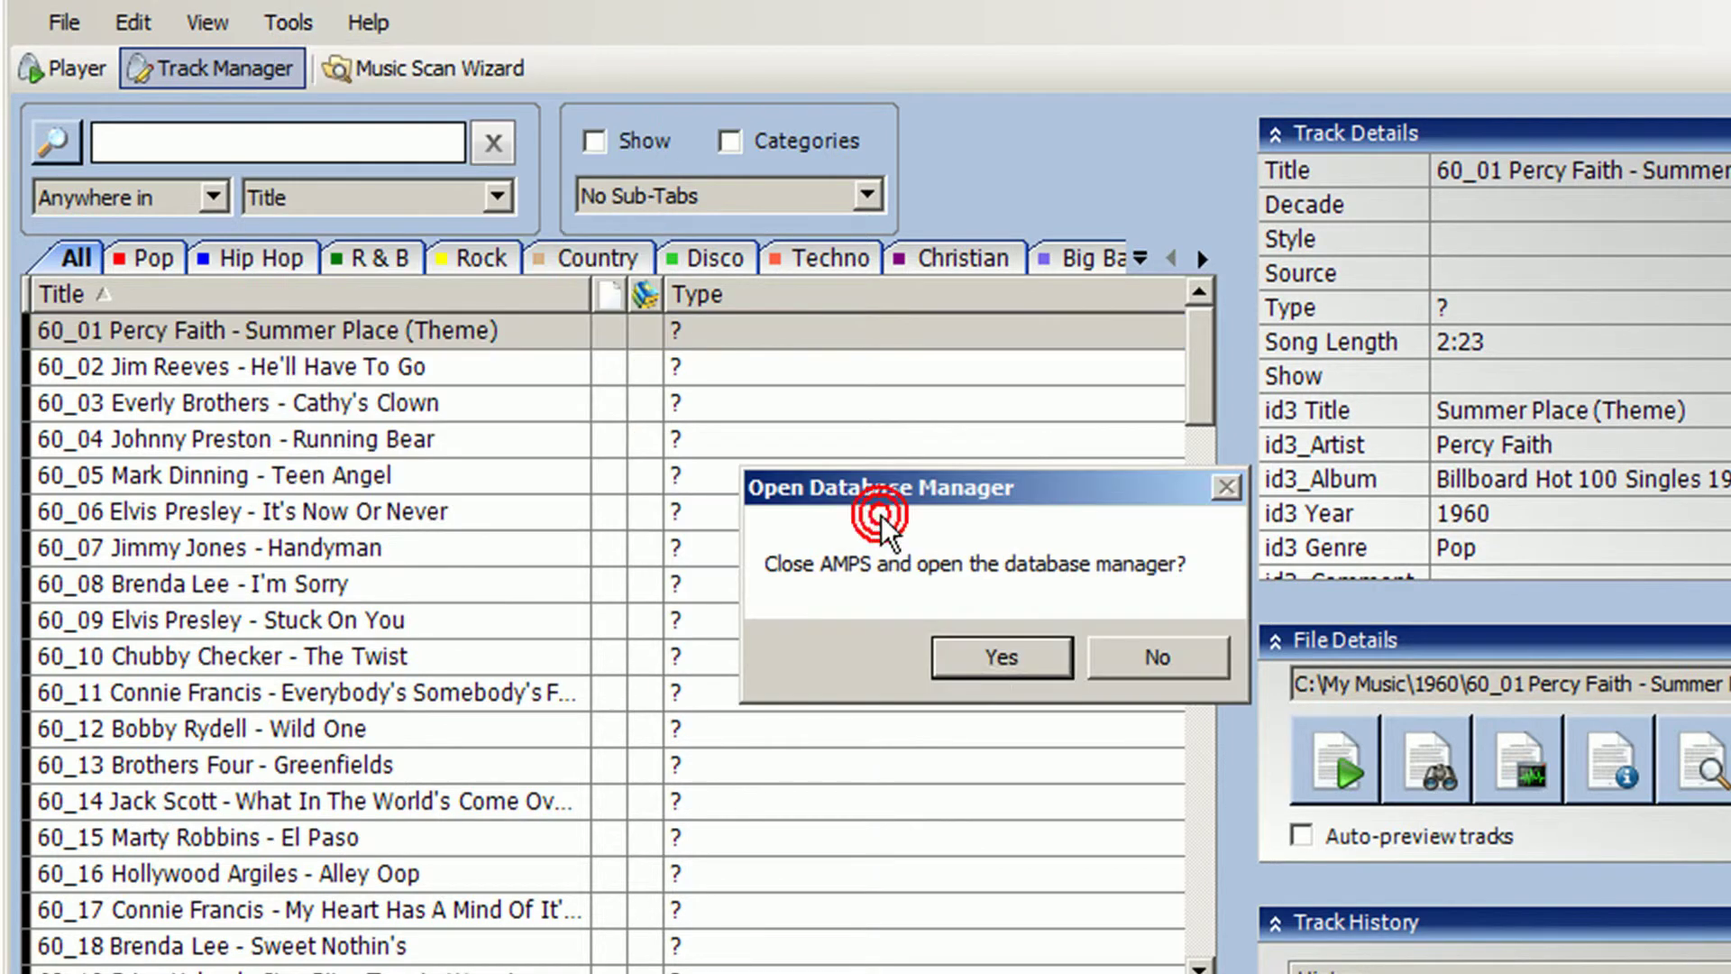
pyautogui.click(986, 652)
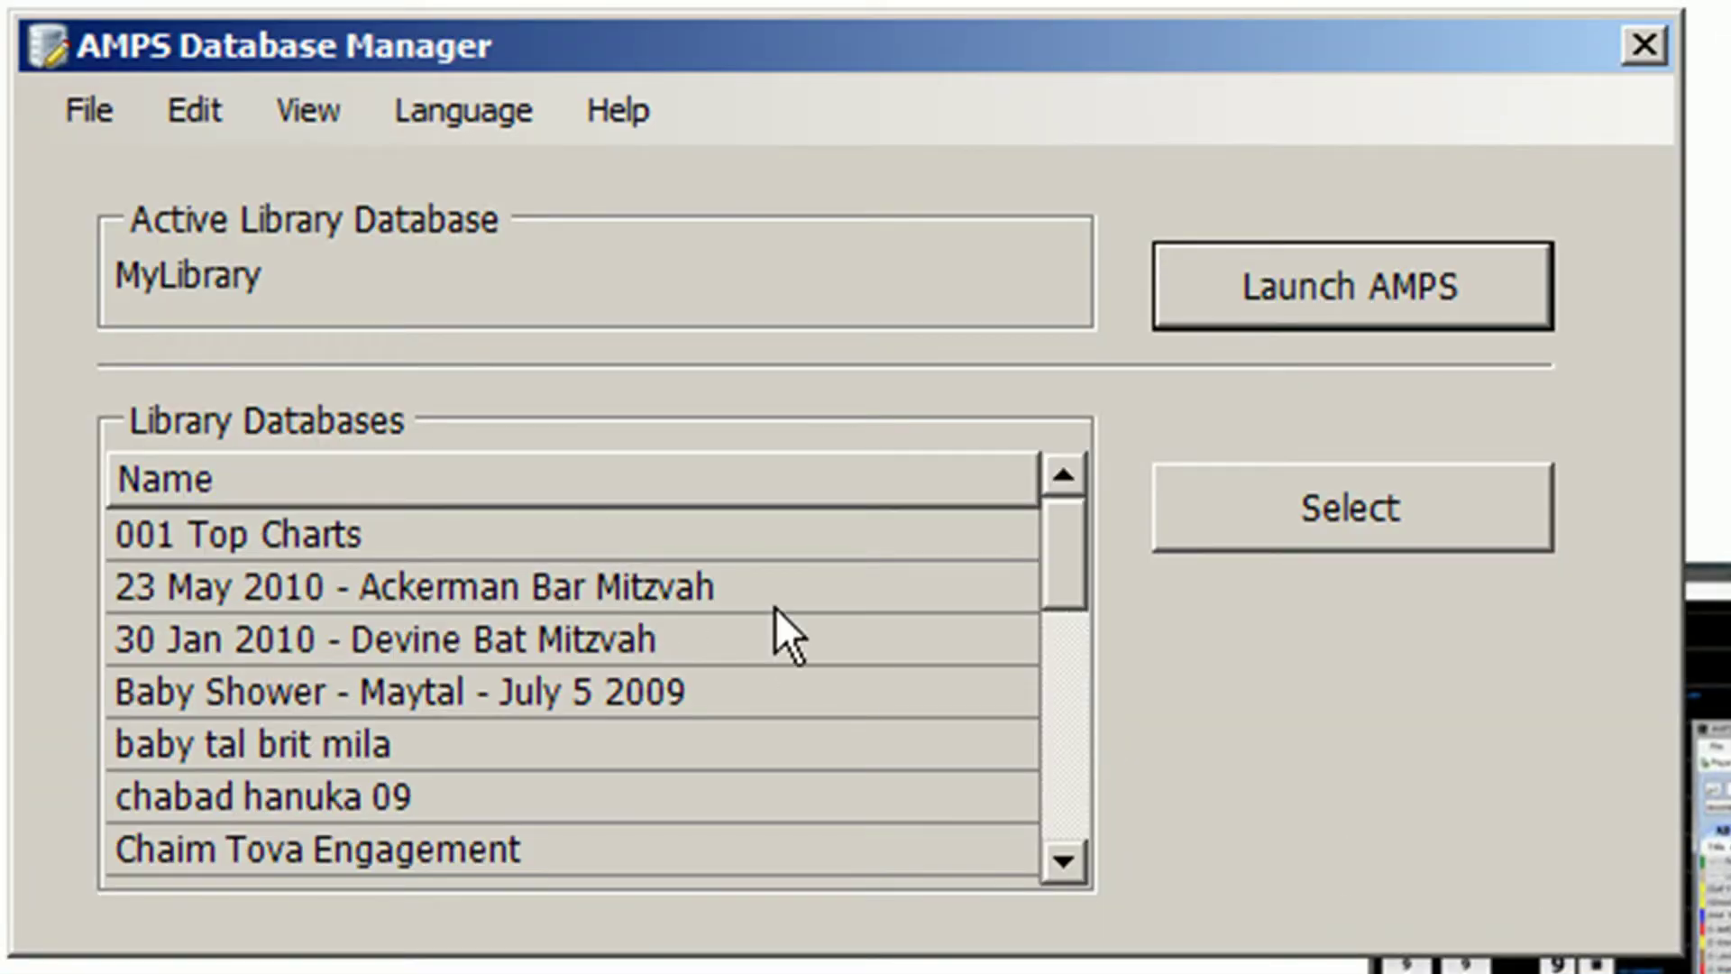
# Look through the list of available library databases, including MyLibrary and the event libraries.
pyautogui.moveTo(1084, 604); pyautogui.dragTo(1104, 725)
pyautogui.click(414, 716)
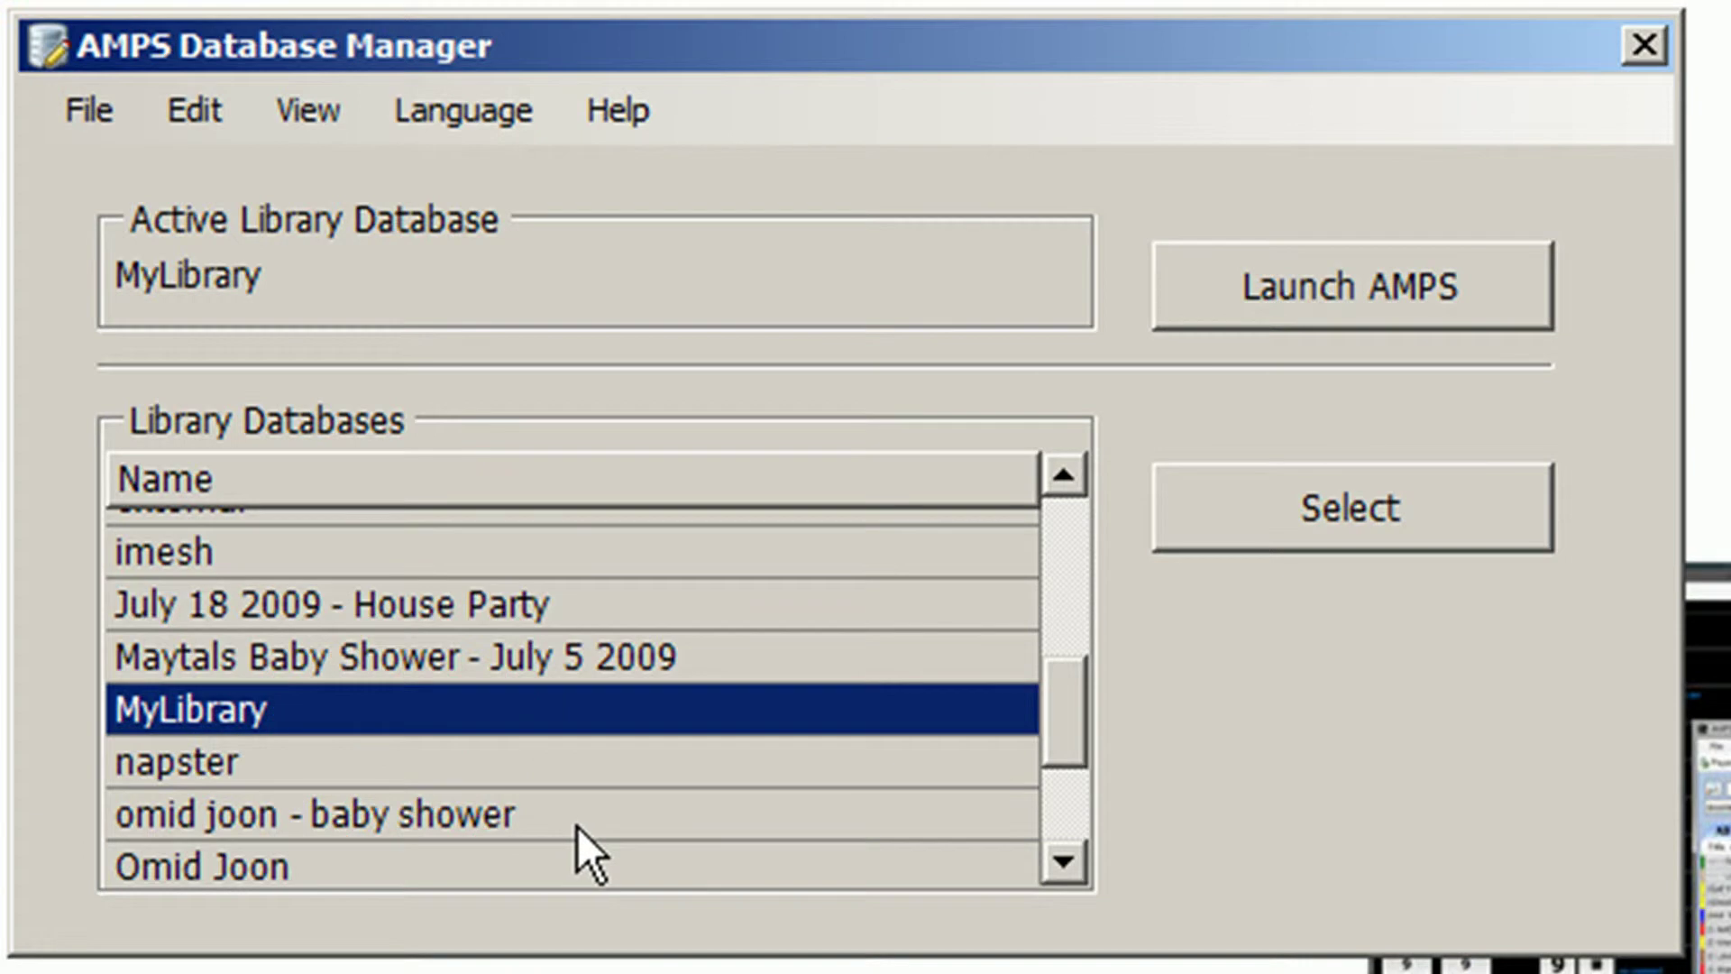
pyautogui.click(397, 762)
pyautogui.click(439, 830)
pyautogui.scroll(-2, 592, 884)
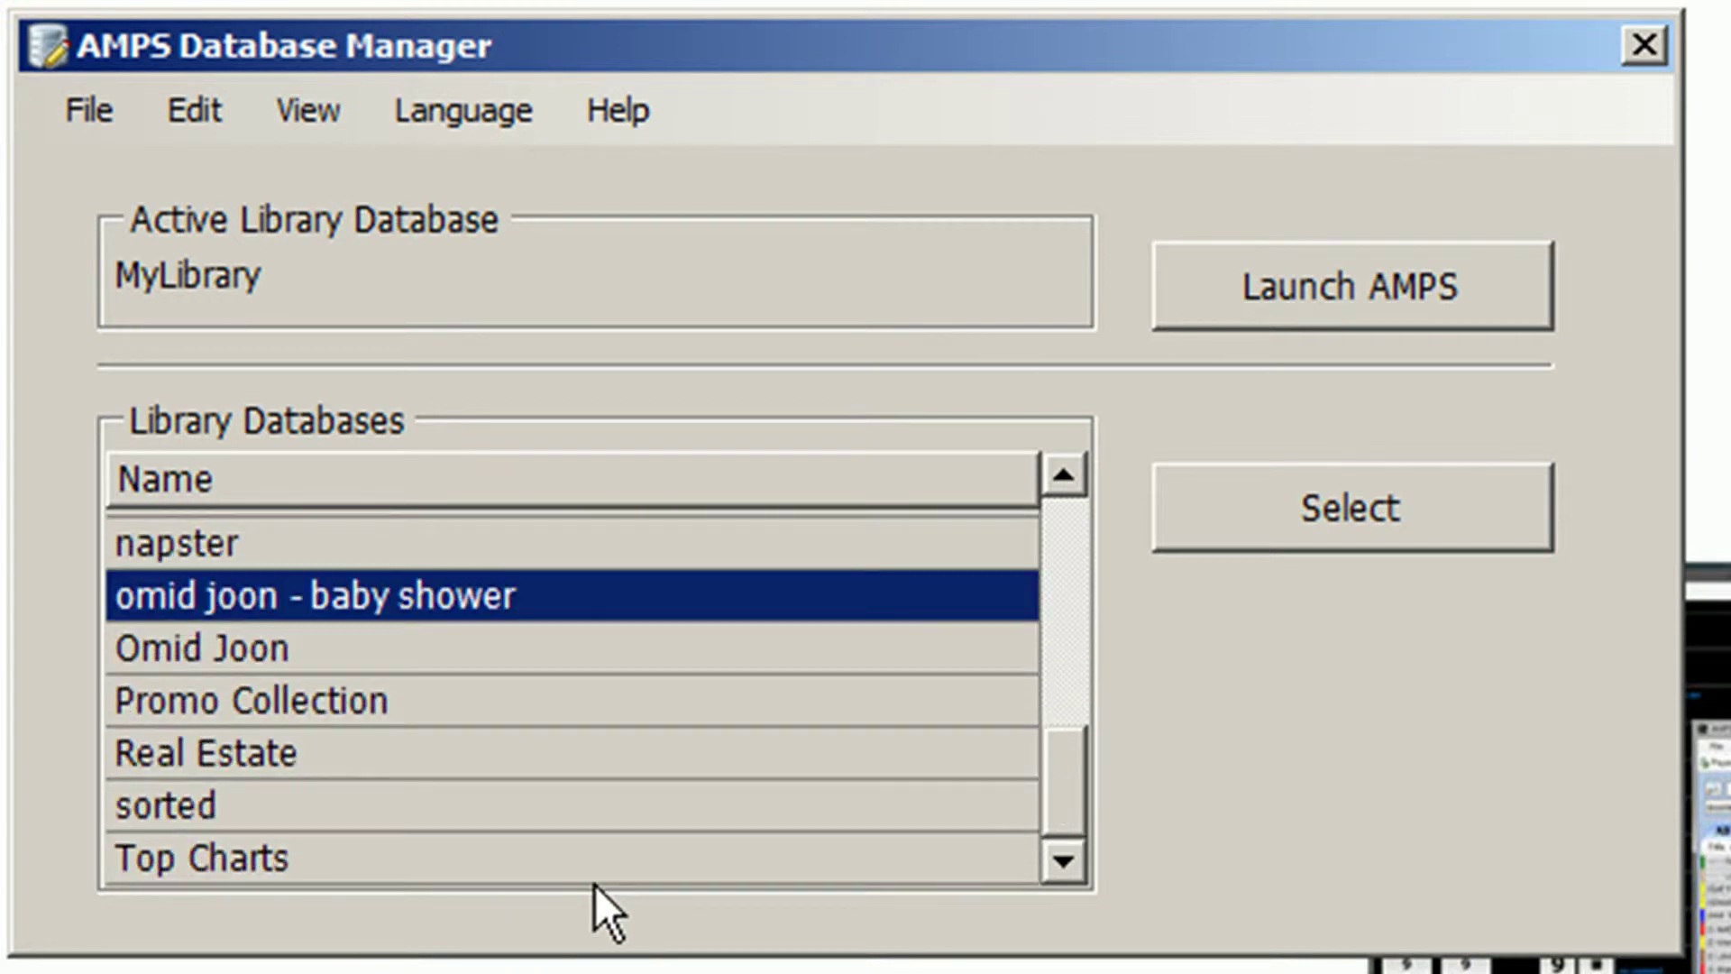
pyautogui.moveTo(1067, 793); pyautogui.dragTo(1073, 599)
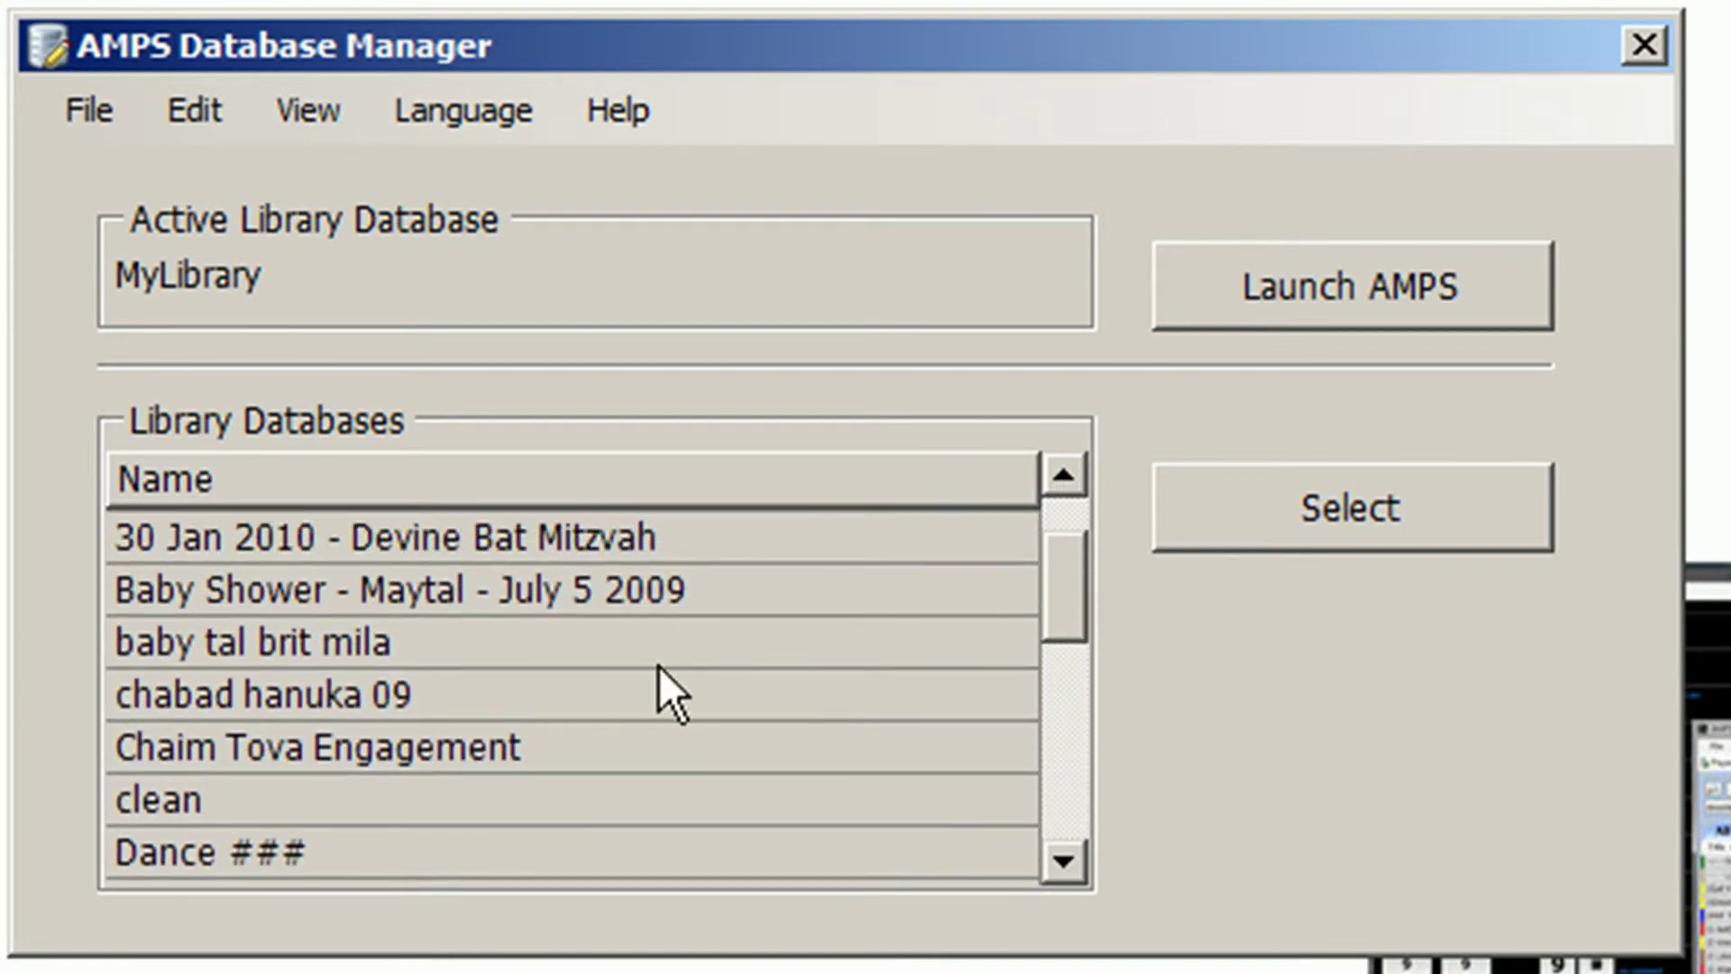
pyautogui.click(501, 544)
pyautogui.scroll(1, 1040, 604)
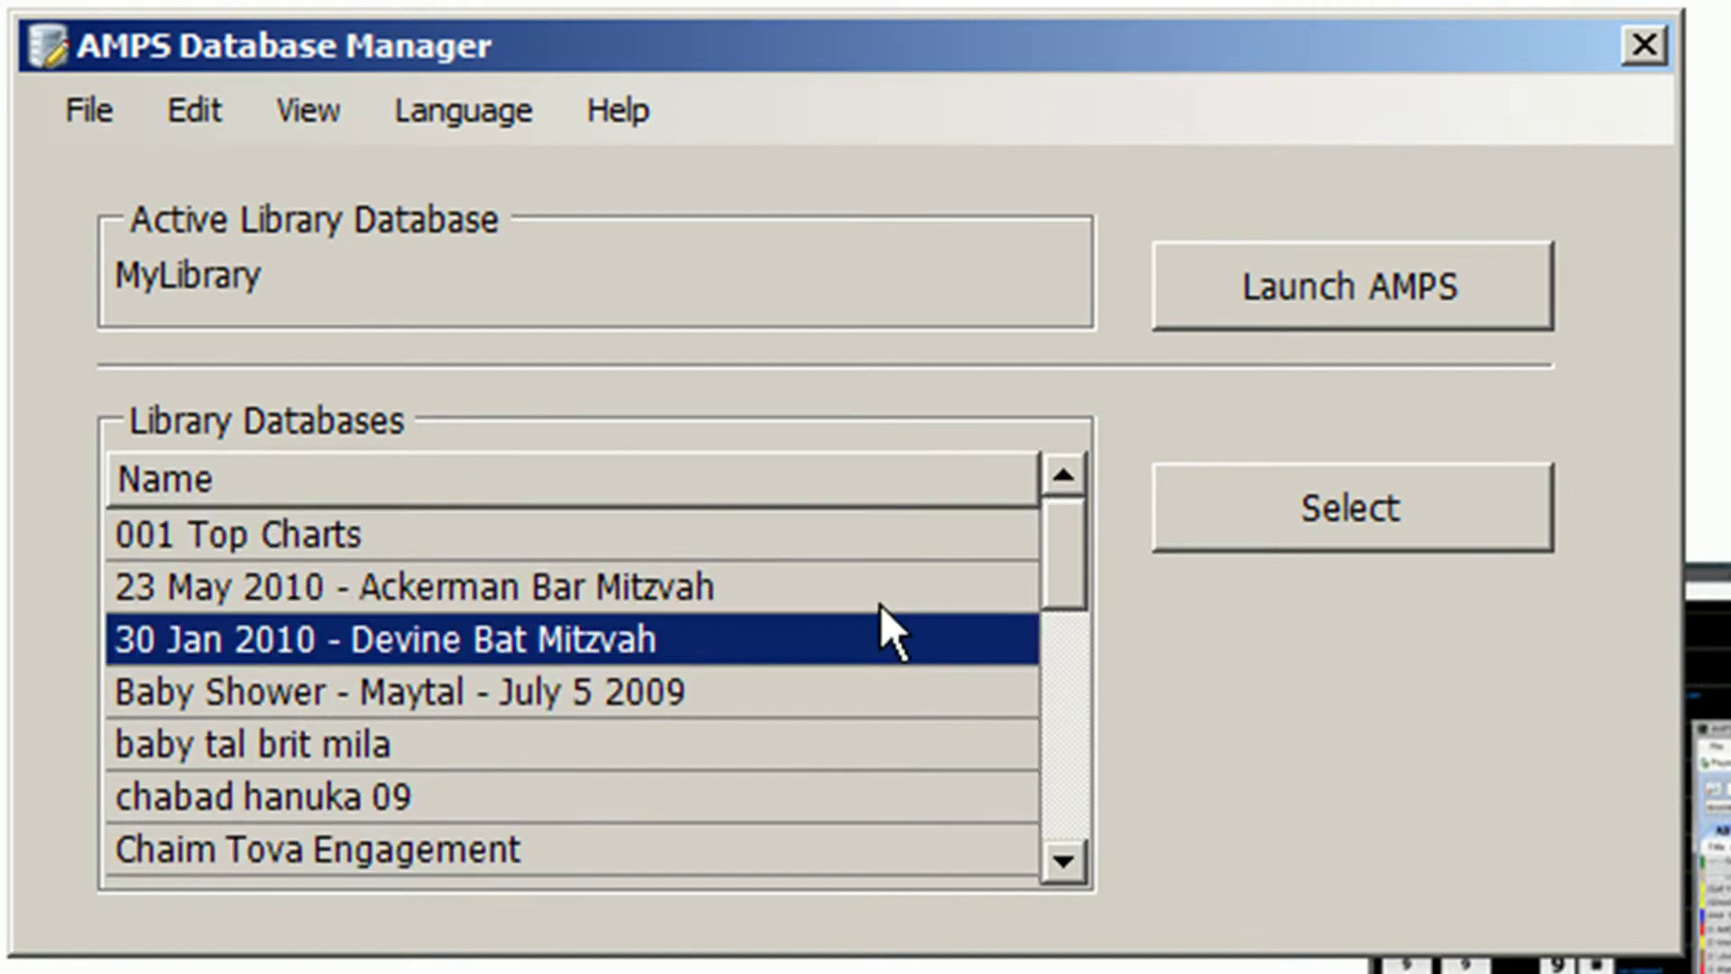
# Make 001 Top Charts the active library database and launch AMPS in the AMPS Pro trial edition.
pyautogui.click(719, 536)
pyautogui.click(1199, 505)
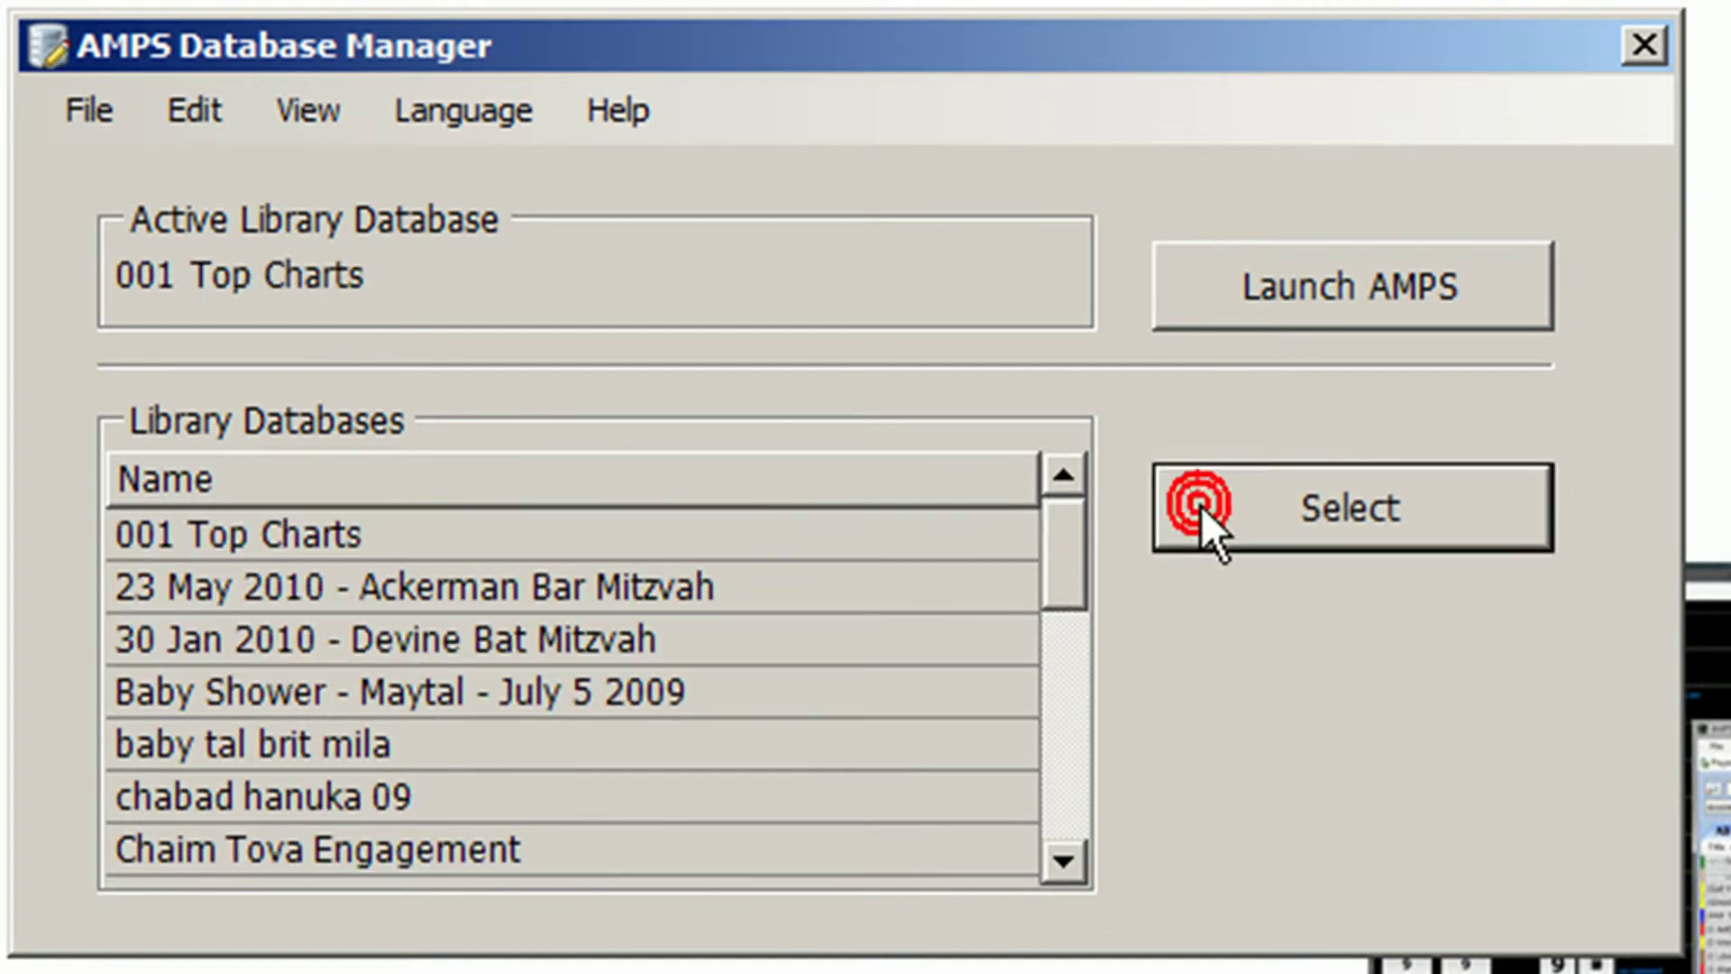
pyautogui.click(1295, 275)
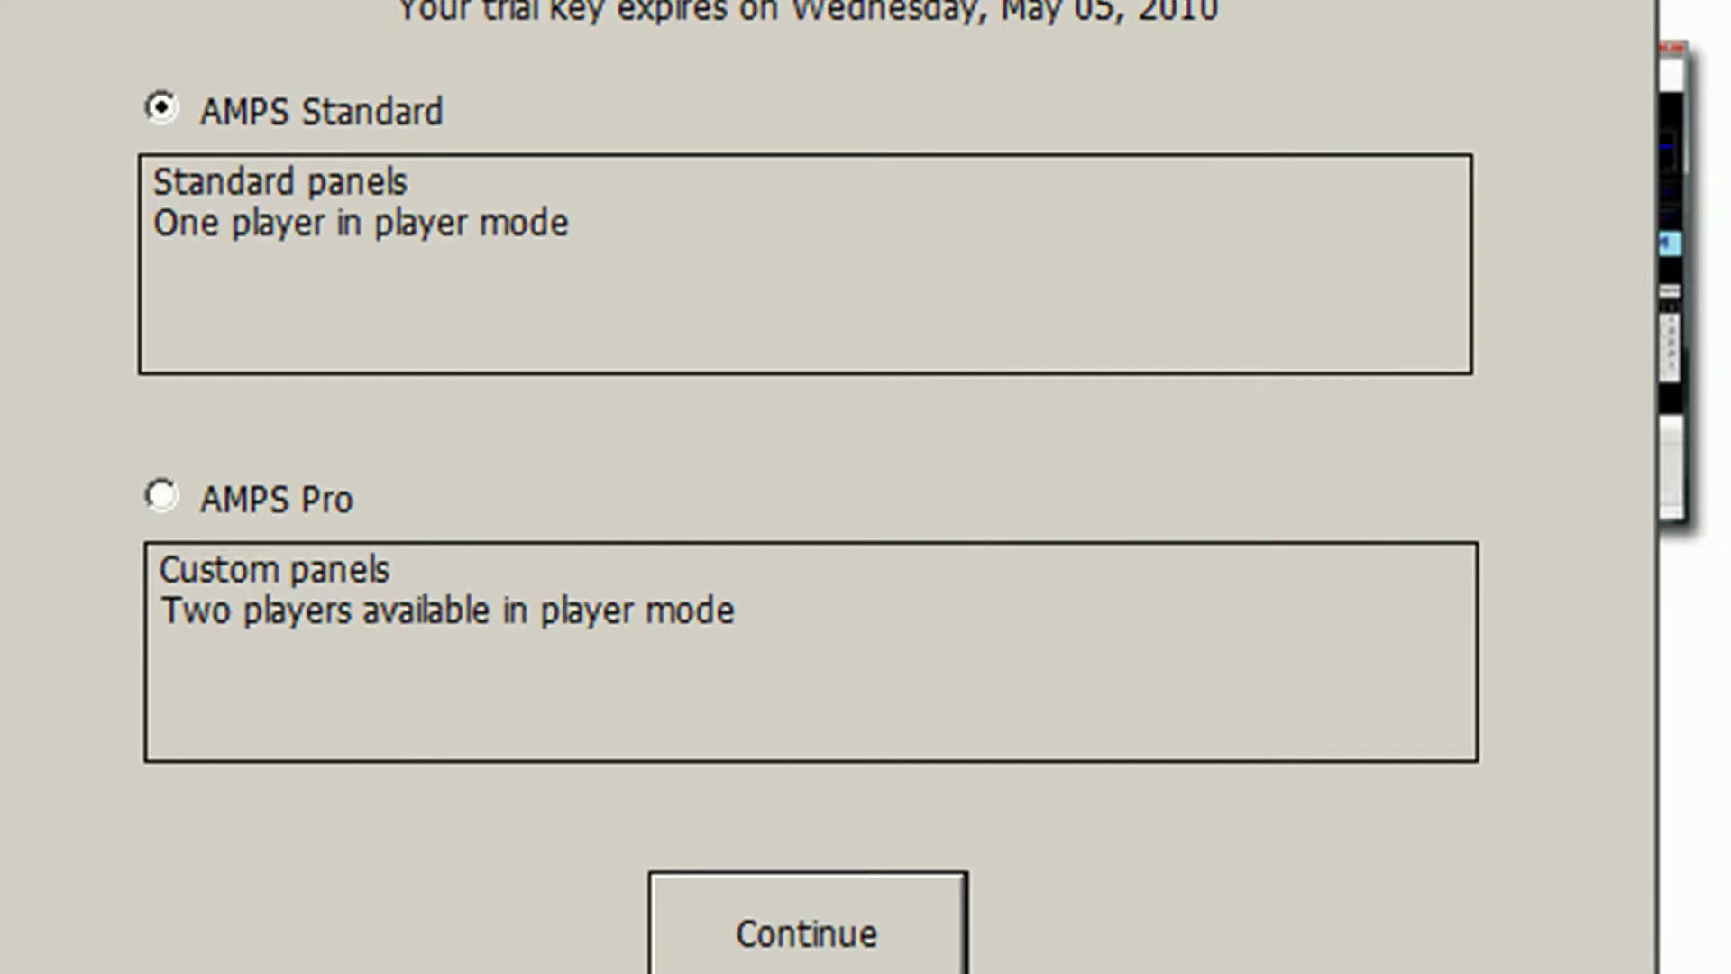
pyautogui.click(226, 493)
pyautogui.click(793, 929)
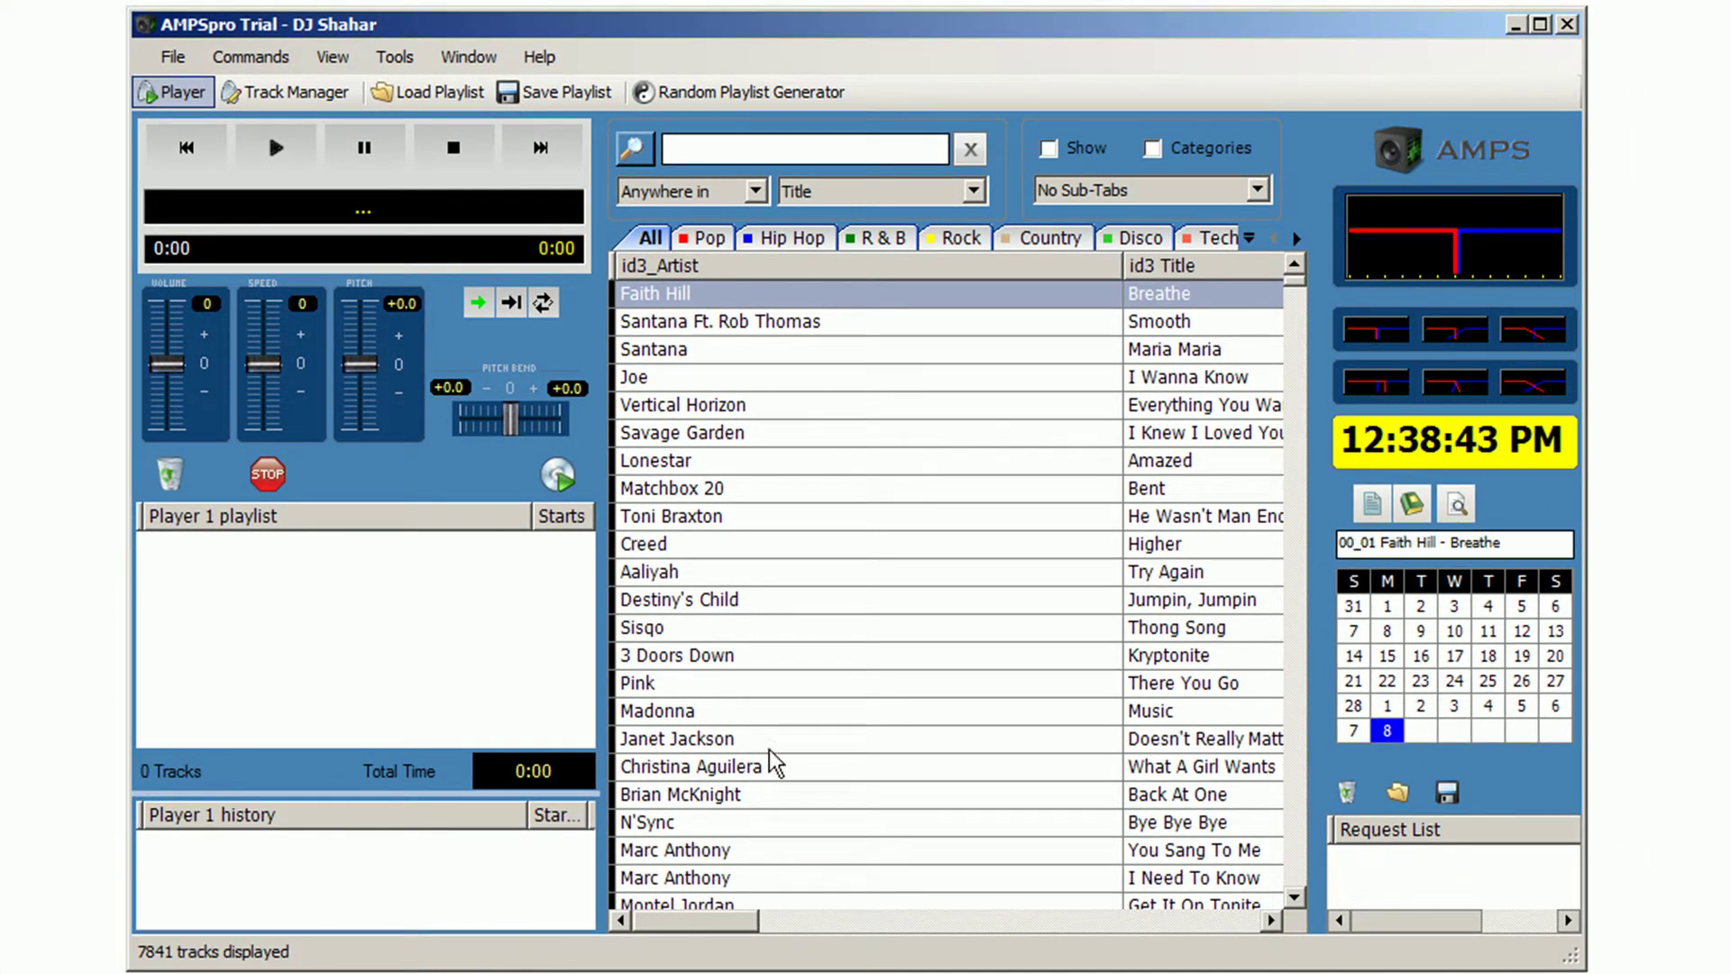
# Examine the library's tracks in the Track Manager, viewing genre categories and the full track list.
pyautogui.moveTo(721, 920)
pyautogui.mouseDown()
pyautogui.moveTo(883, 915)
pyautogui.moveTo(695, 911)
pyautogui.mouseUp()
pyautogui.click(315, 95)
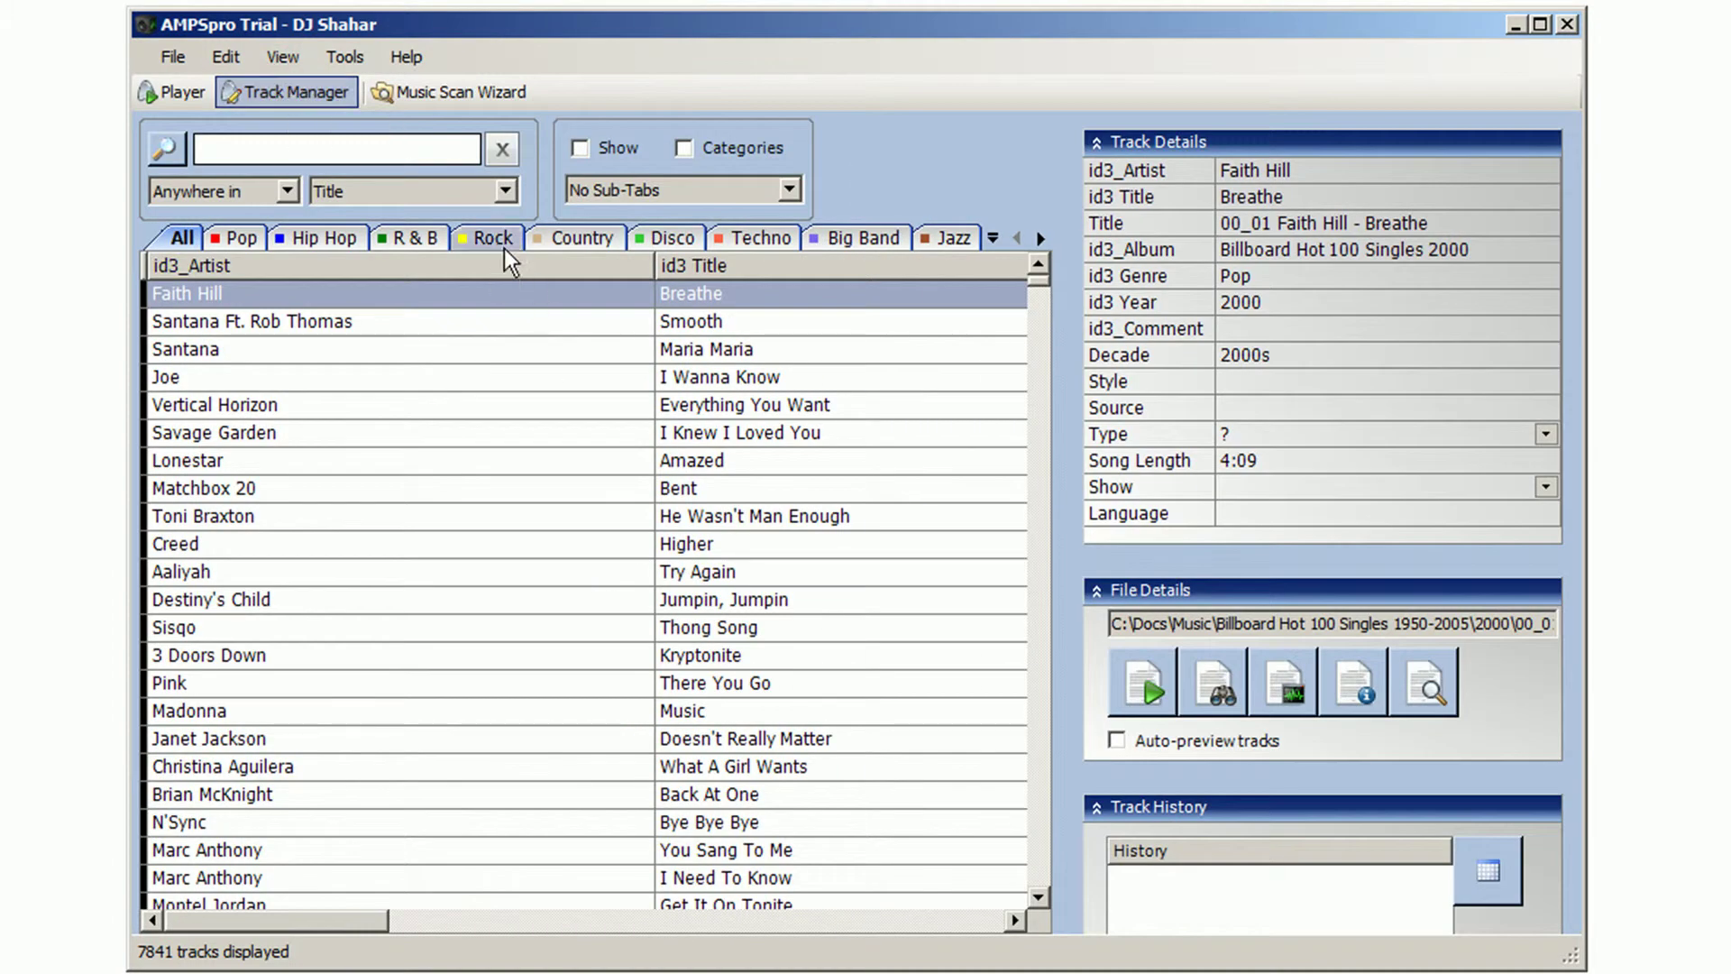
pyautogui.click(486, 240)
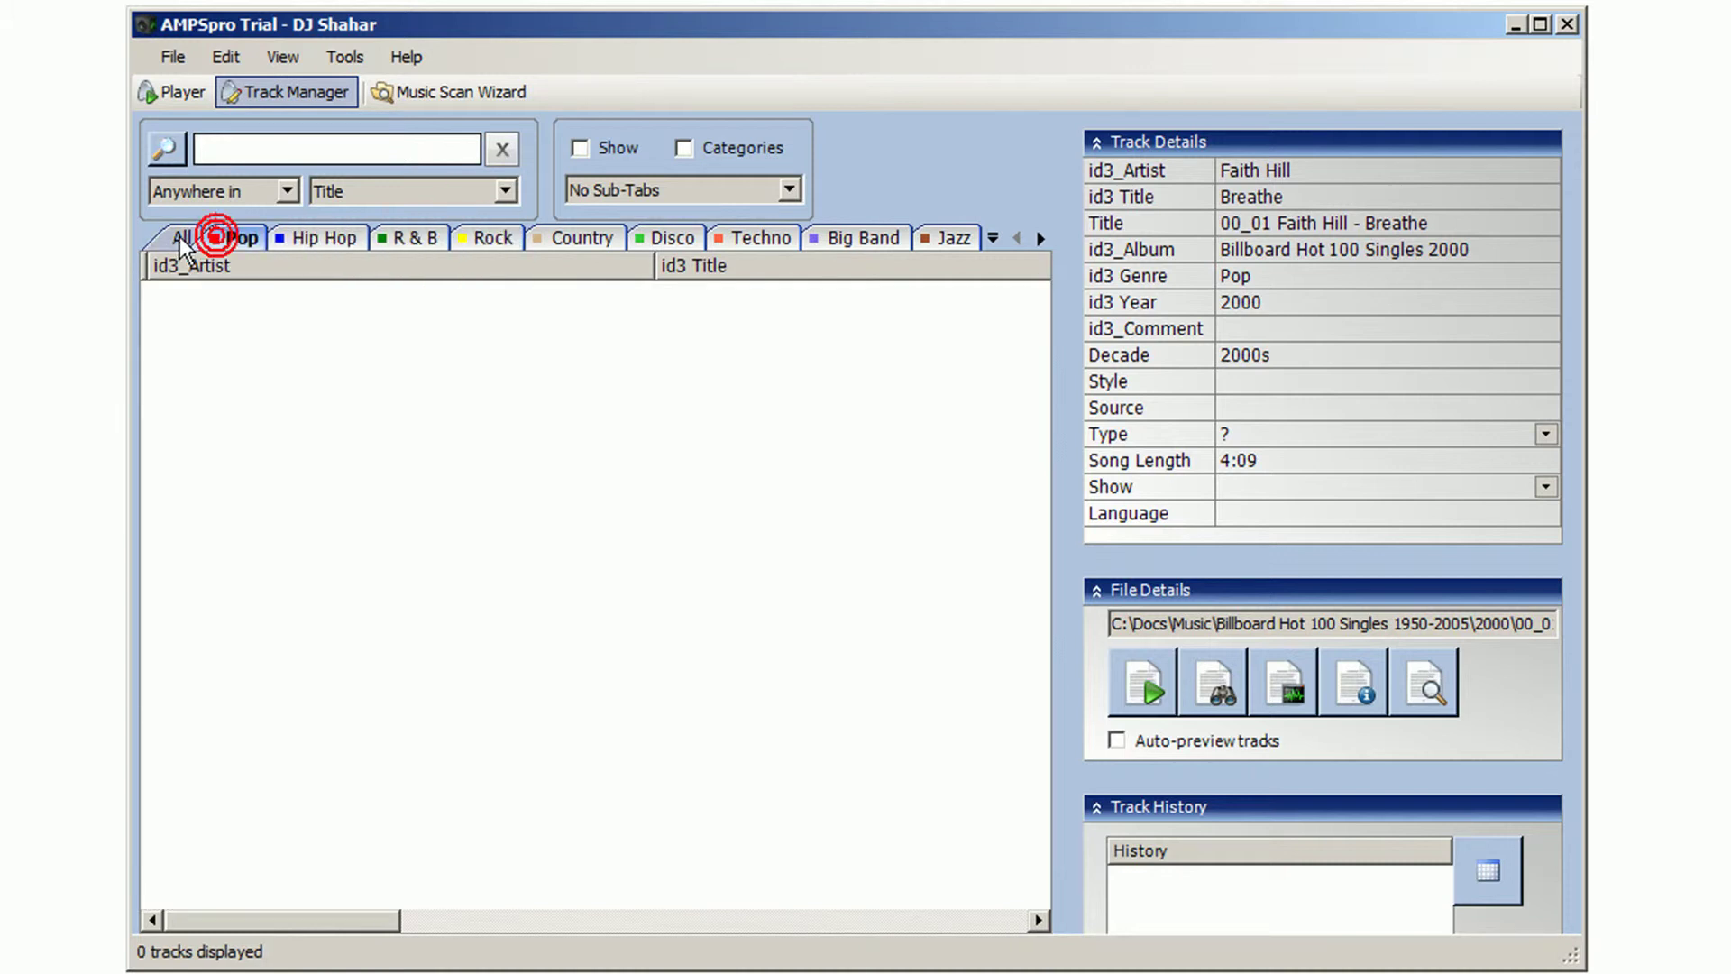
pyautogui.click(180, 237)
pyautogui.scroll(-4, 636, 661)
pyautogui.scroll(4, 637, 662)
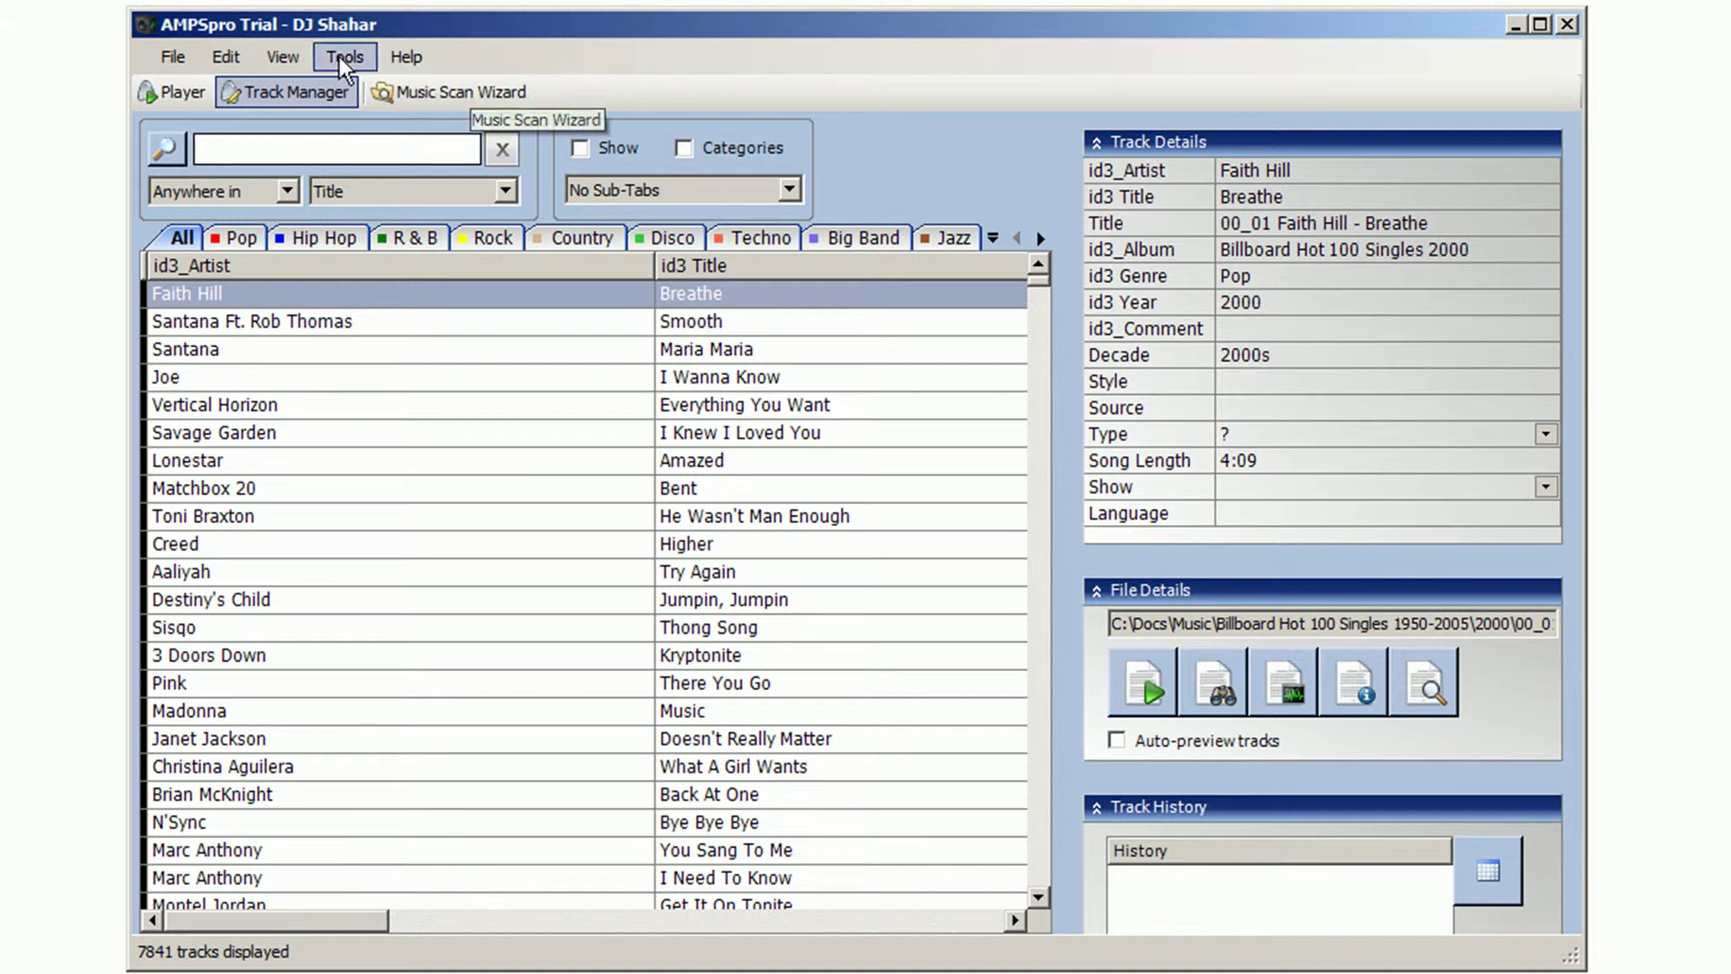
# Exit AMPS and confirm quitting the program.
pyautogui.click(155, 60)
pyautogui.click(257, 388)
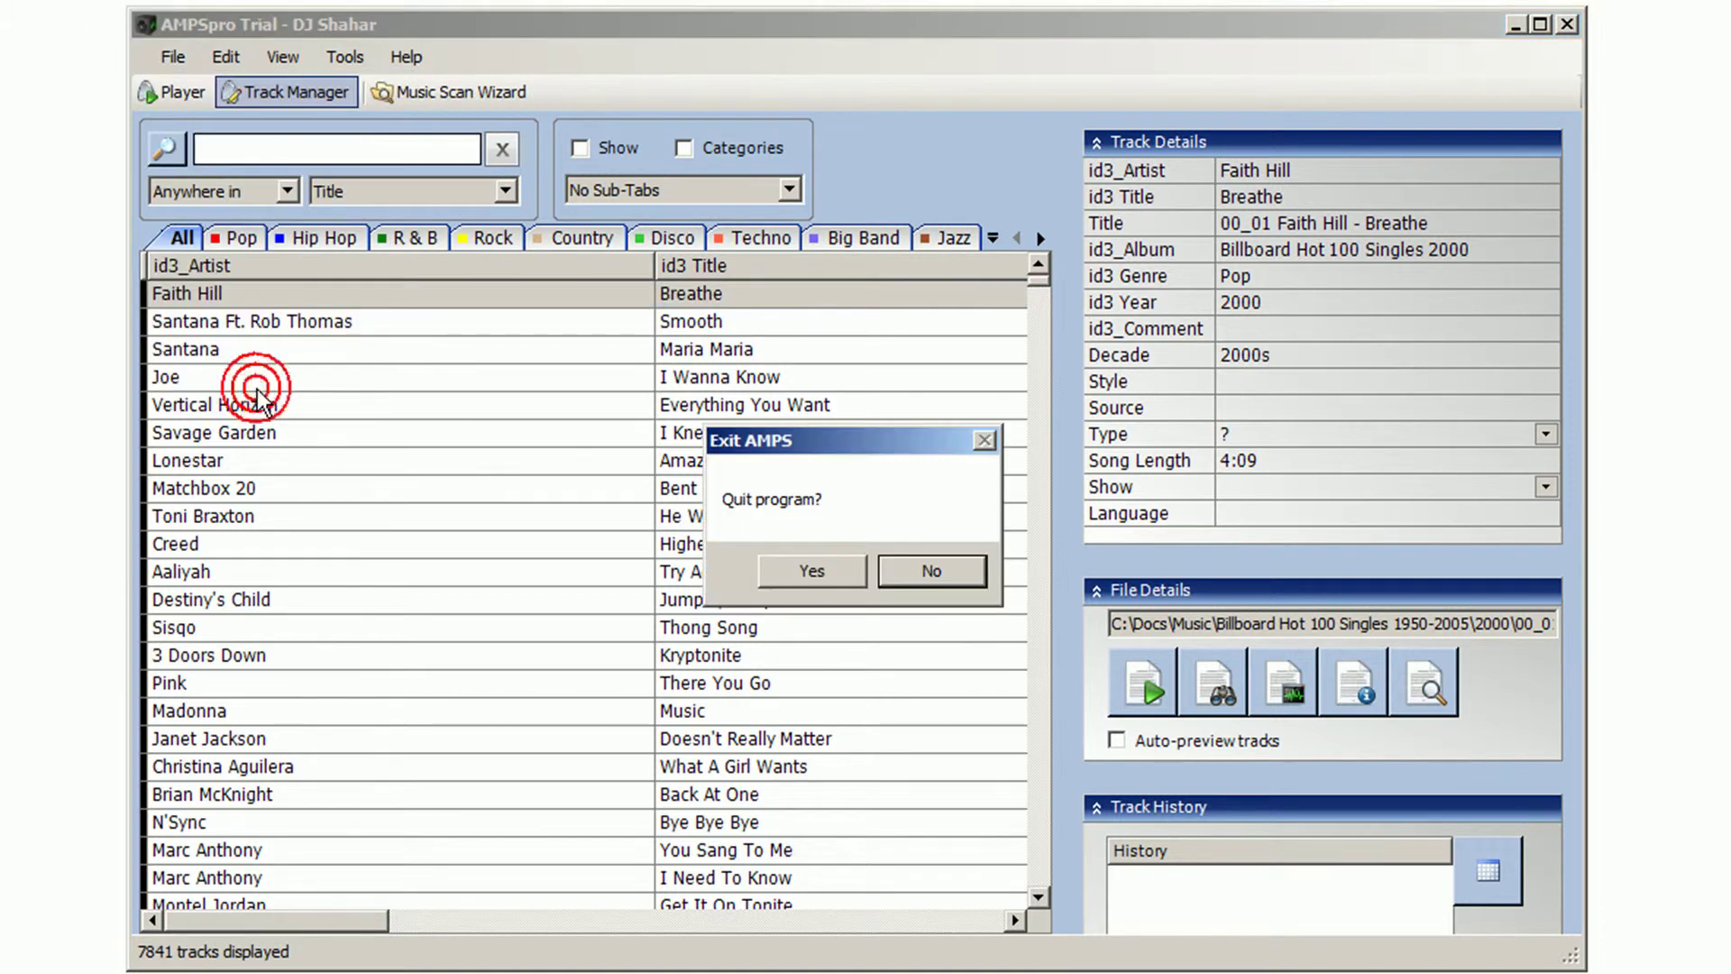
pyautogui.click(811, 570)
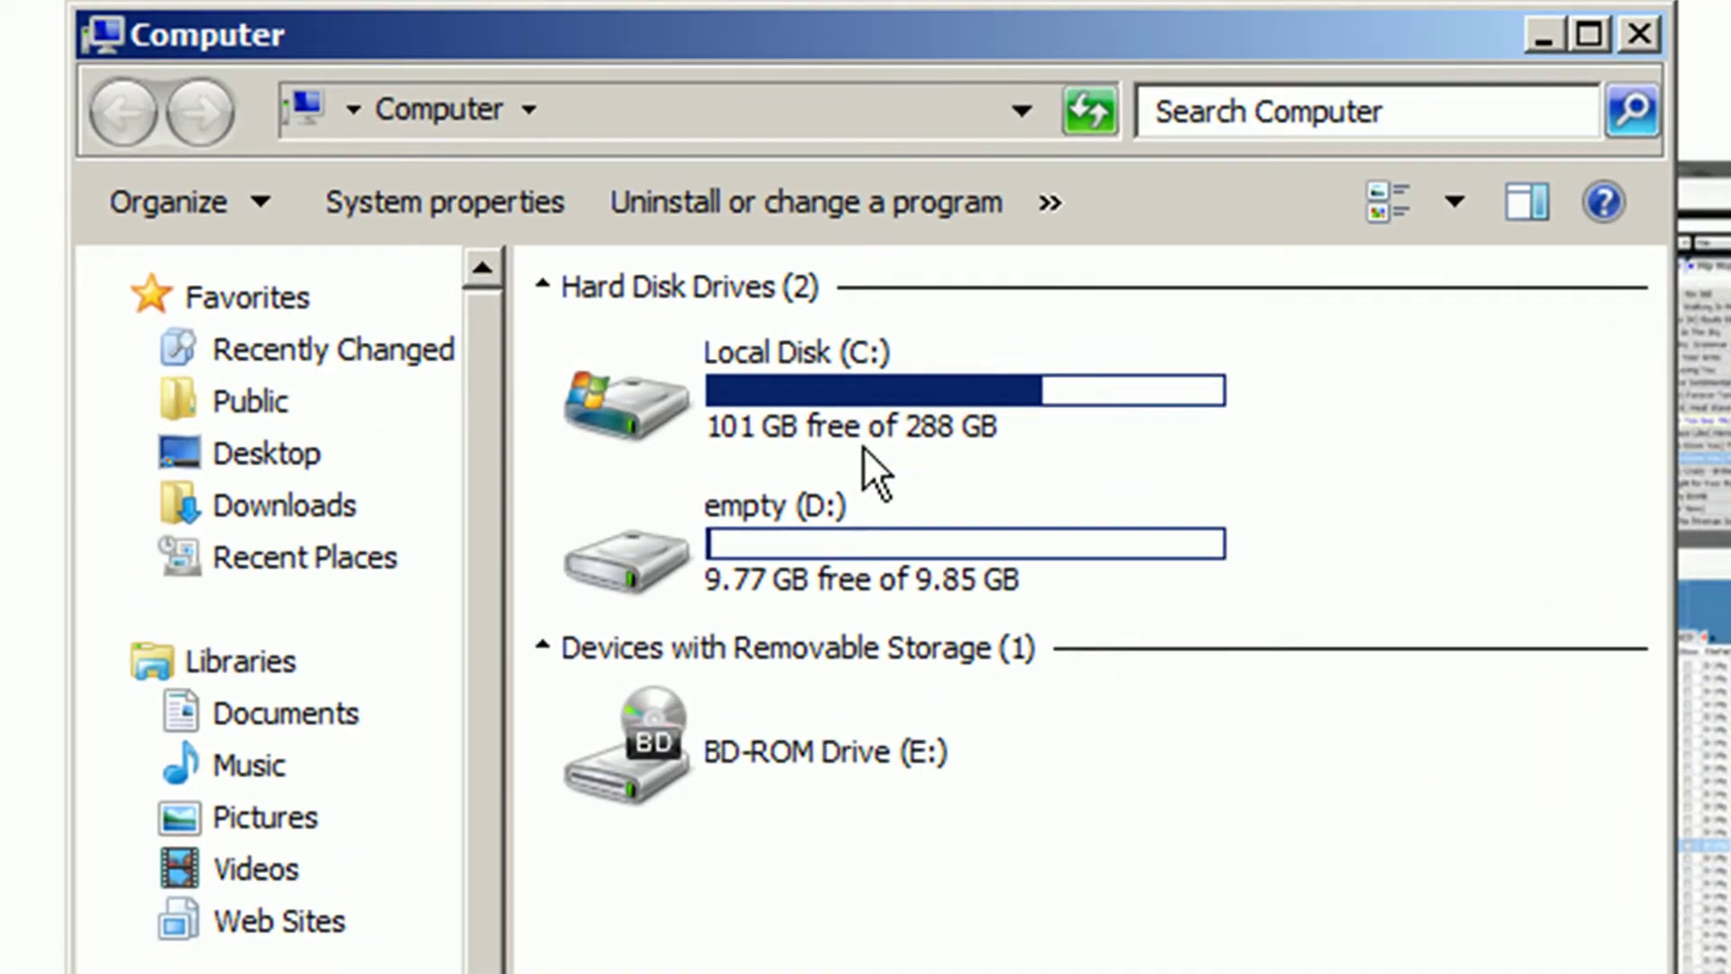
# Browse to C:\AMPS\database\4 and delete all of its .mdb library database files, keeping the old folder.
pyautogui.doubleClick(804, 377)
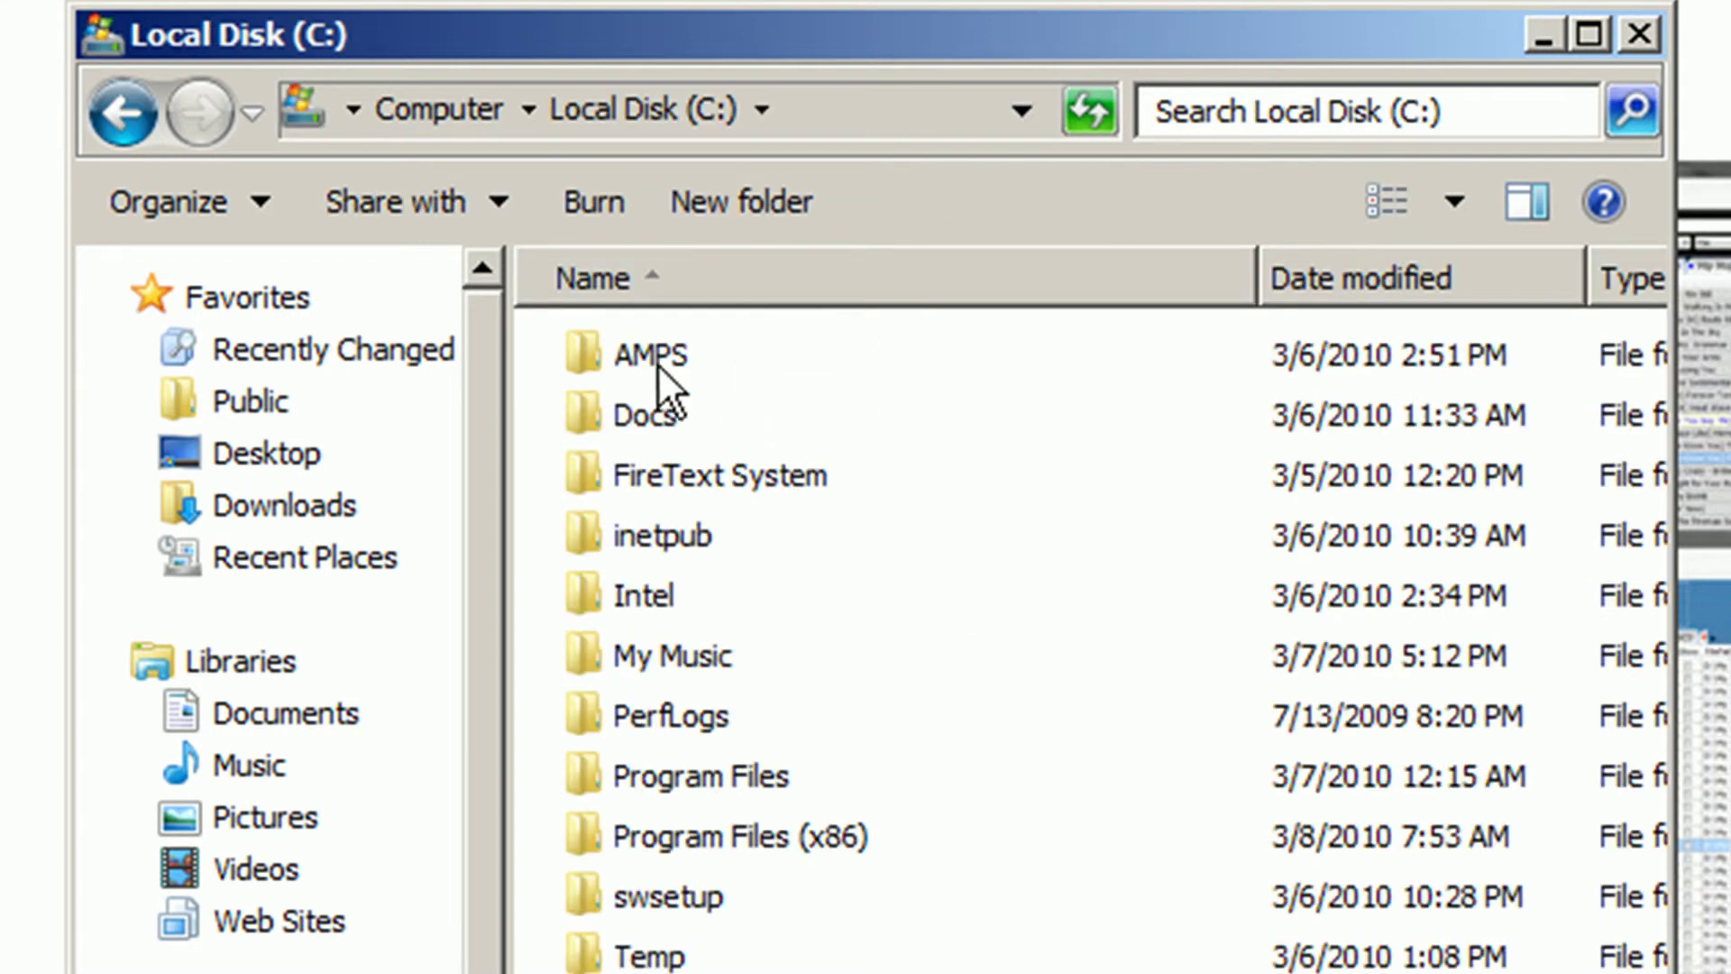
pyautogui.doubleClick(646, 359)
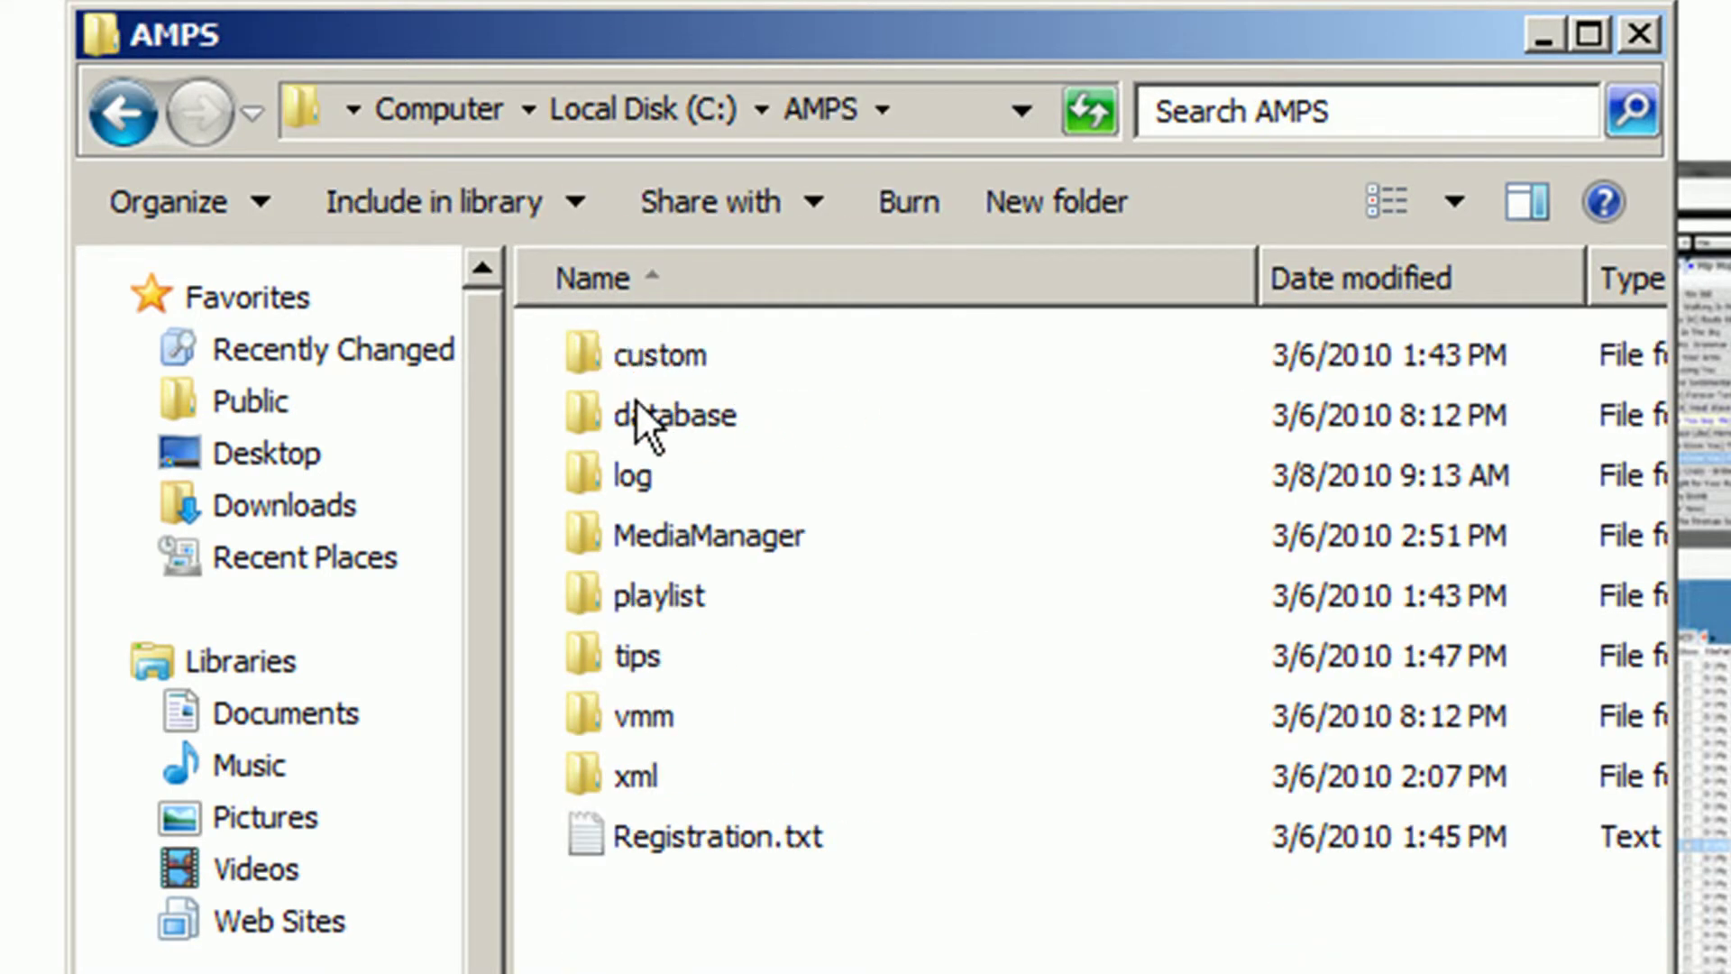
pyautogui.doubleClick(625, 398)
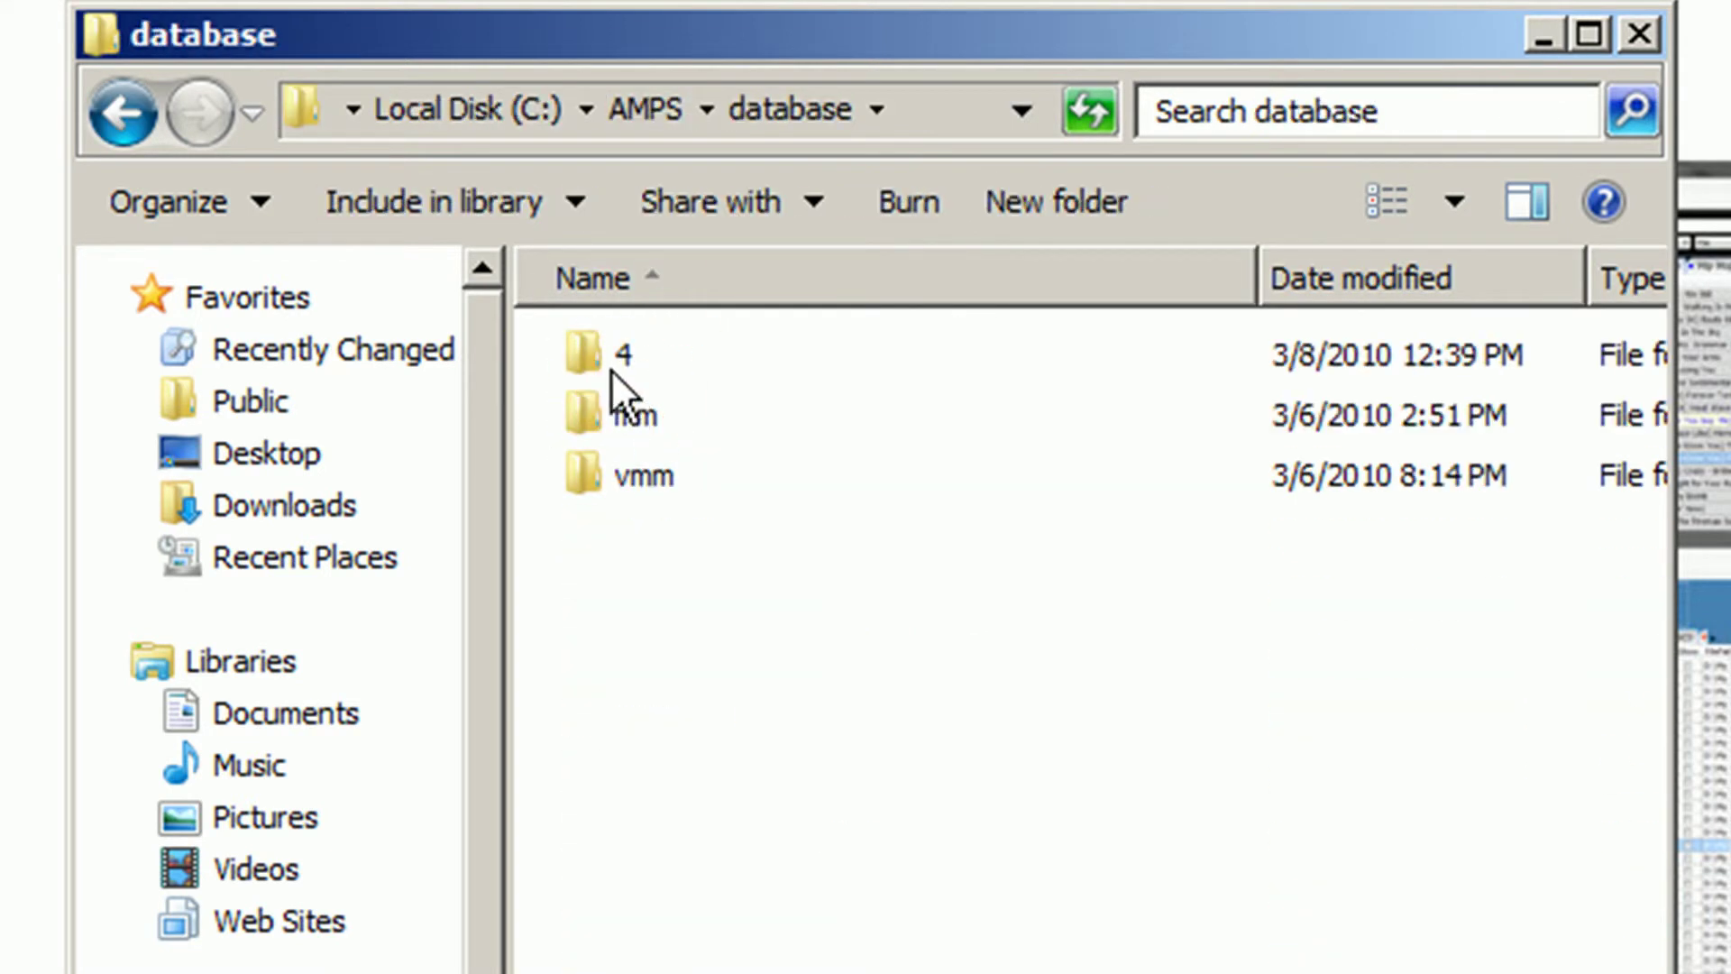
pyautogui.doubleClick(597, 359)
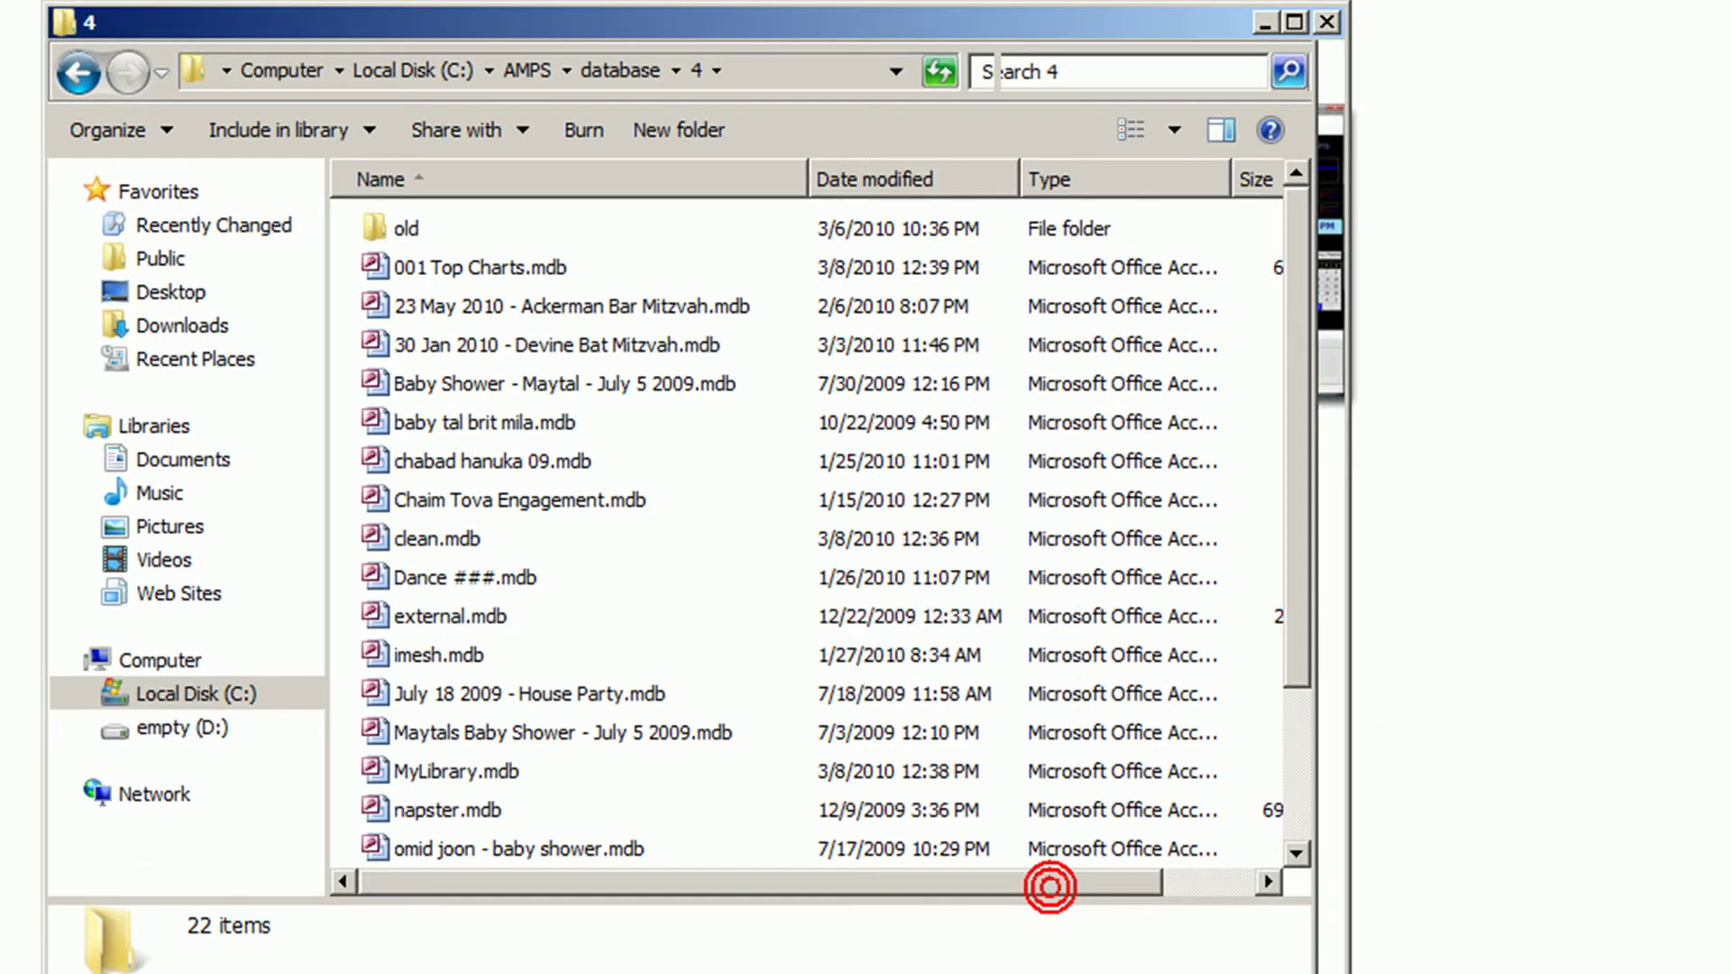
pyautogui.press('super+Up')
pyautogui.moveTo(592, 969); pyautogui.dragTo(301, 252)
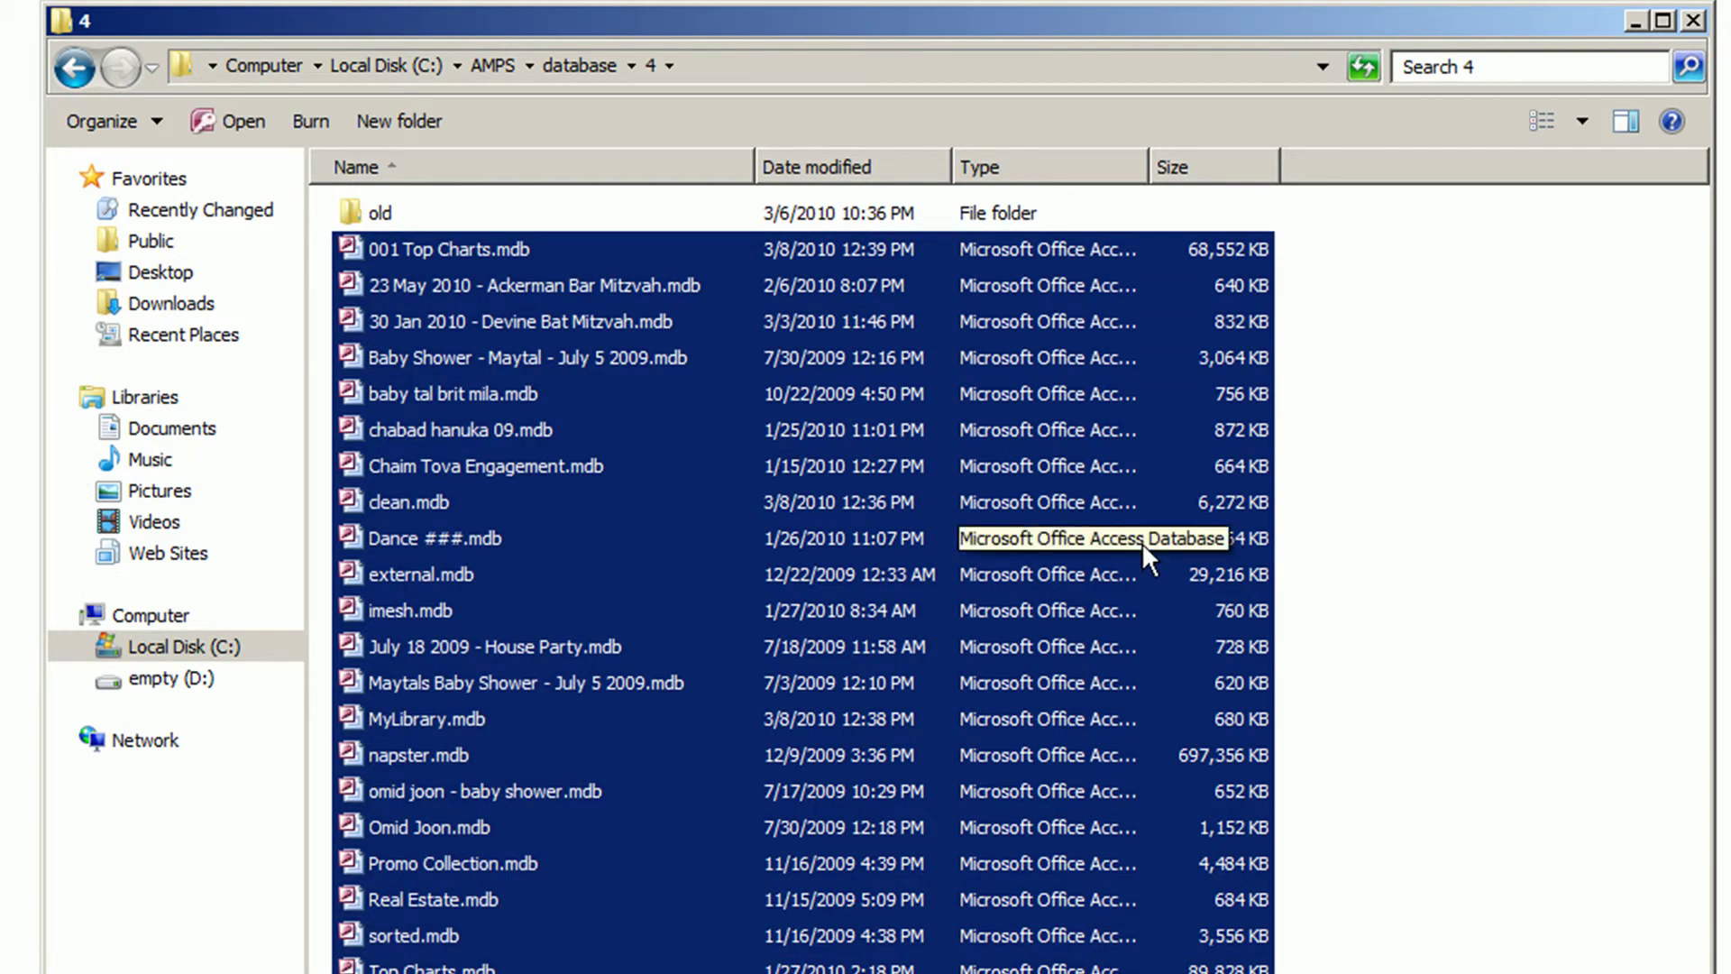
pyautogui.press('Delete')
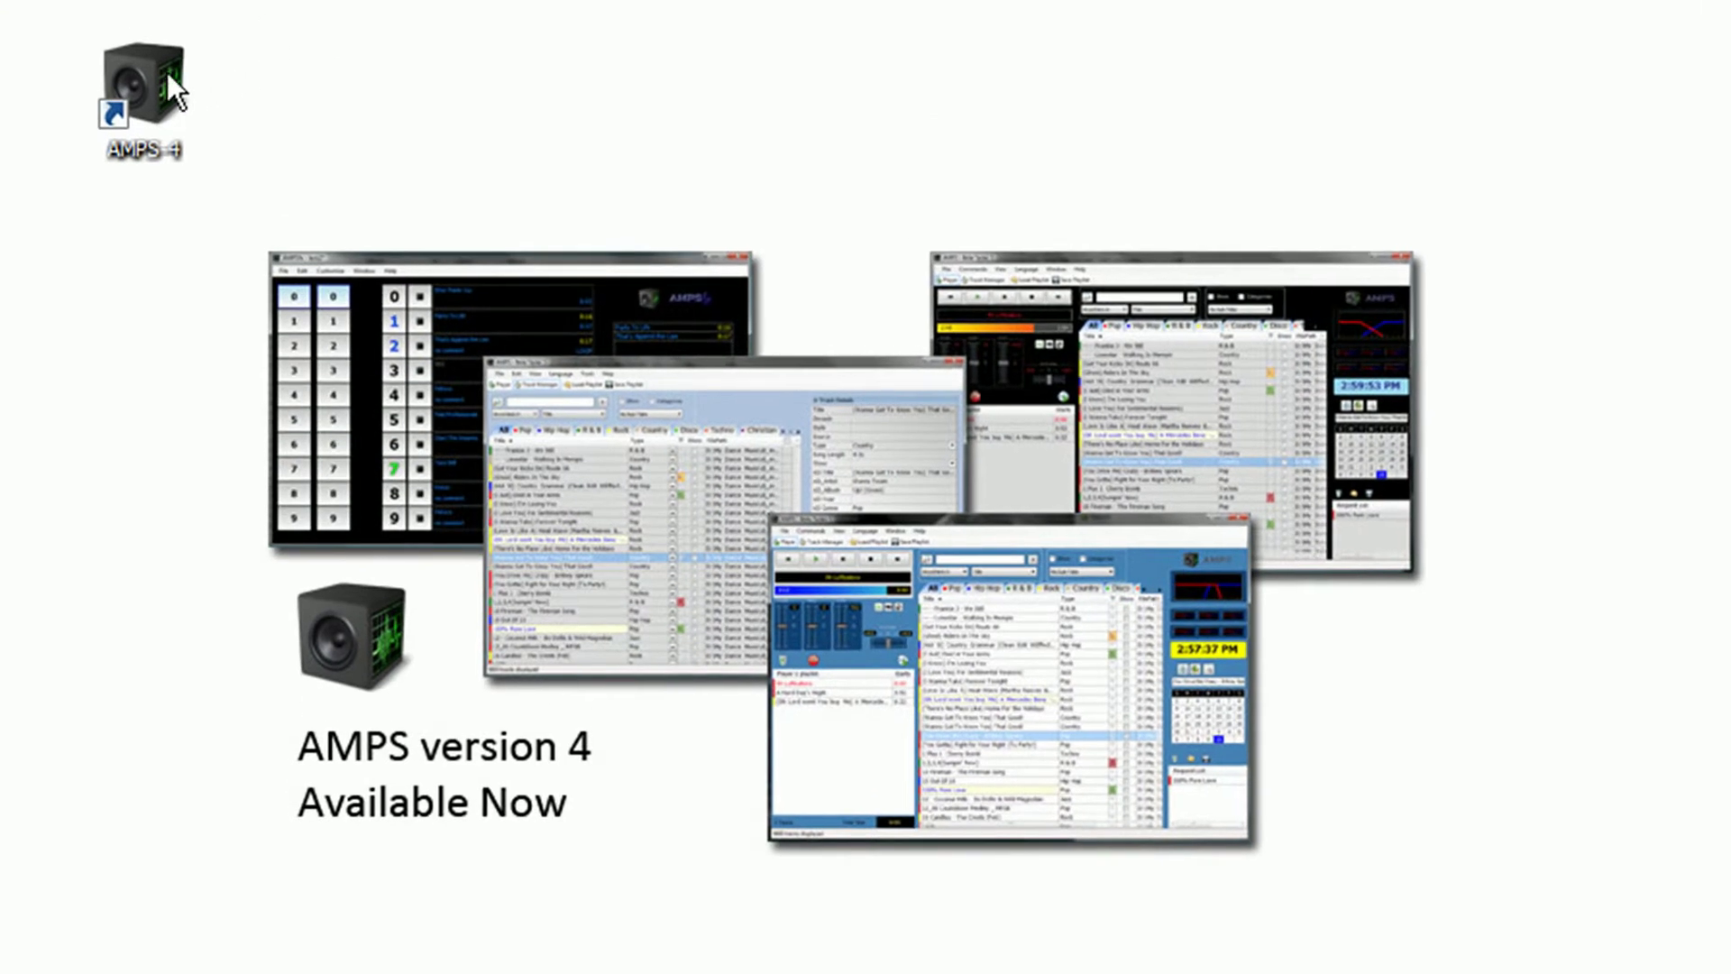
# Start AMPS-4 from the desktop and create a new library named MyLibrary from the 00-Blank template.
pyautogui.doubleClick(168, 83)
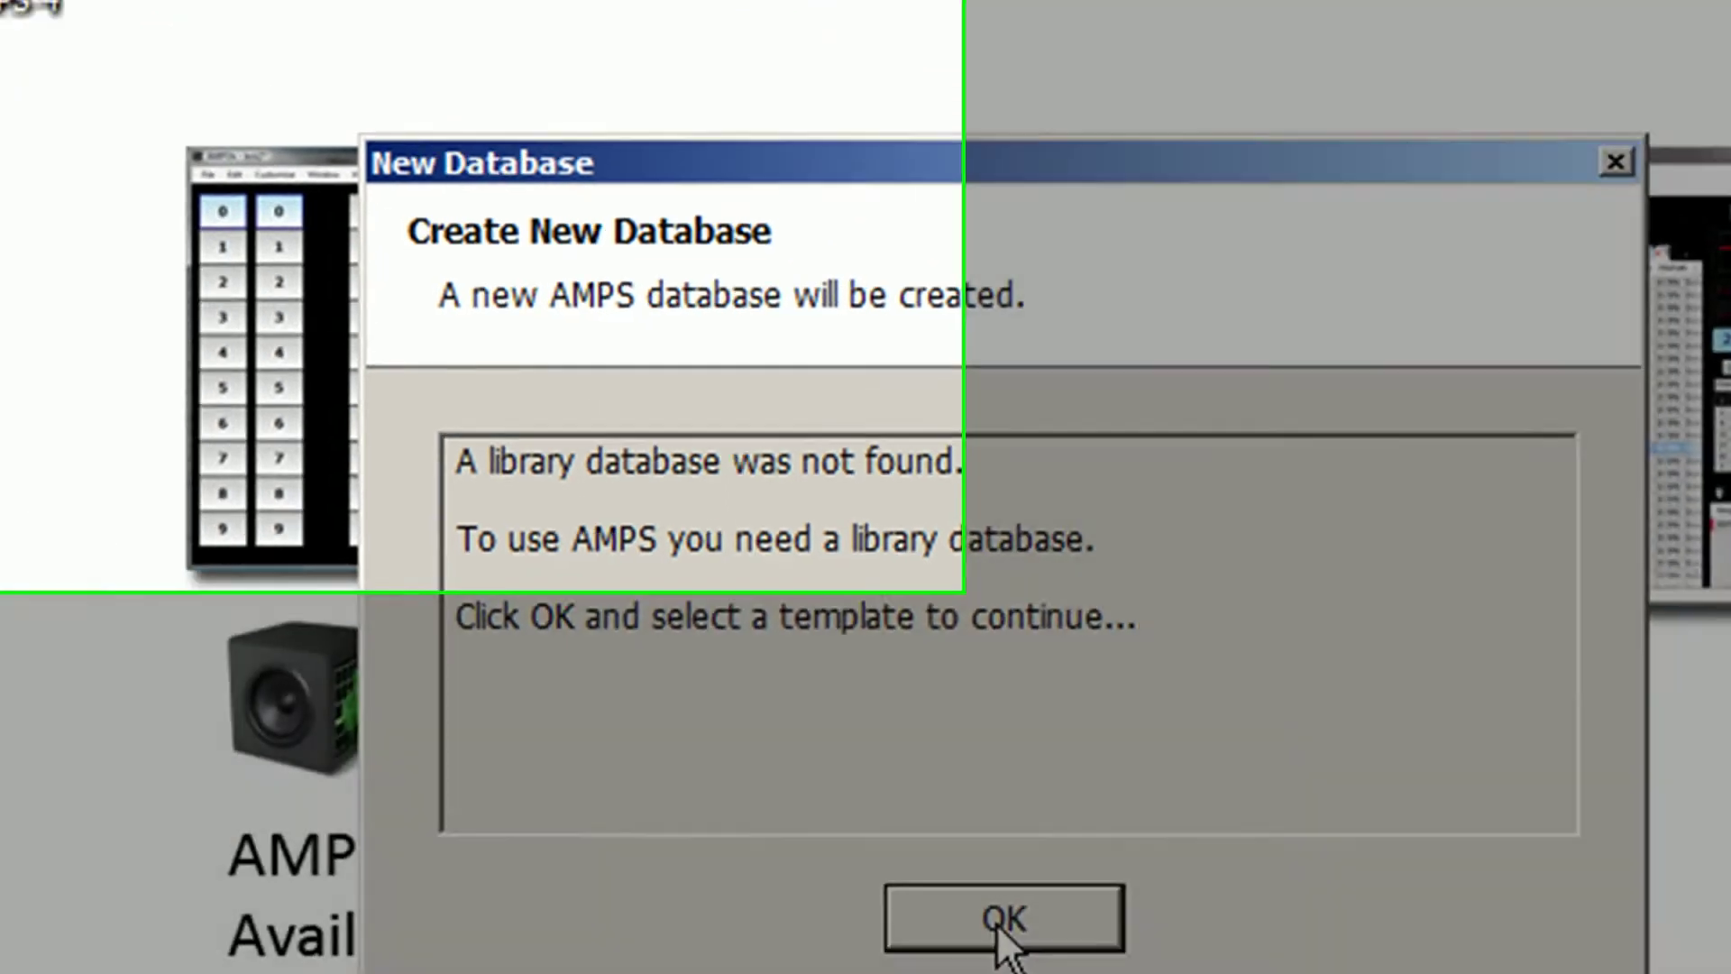
pyautogui.click(1005, 917)
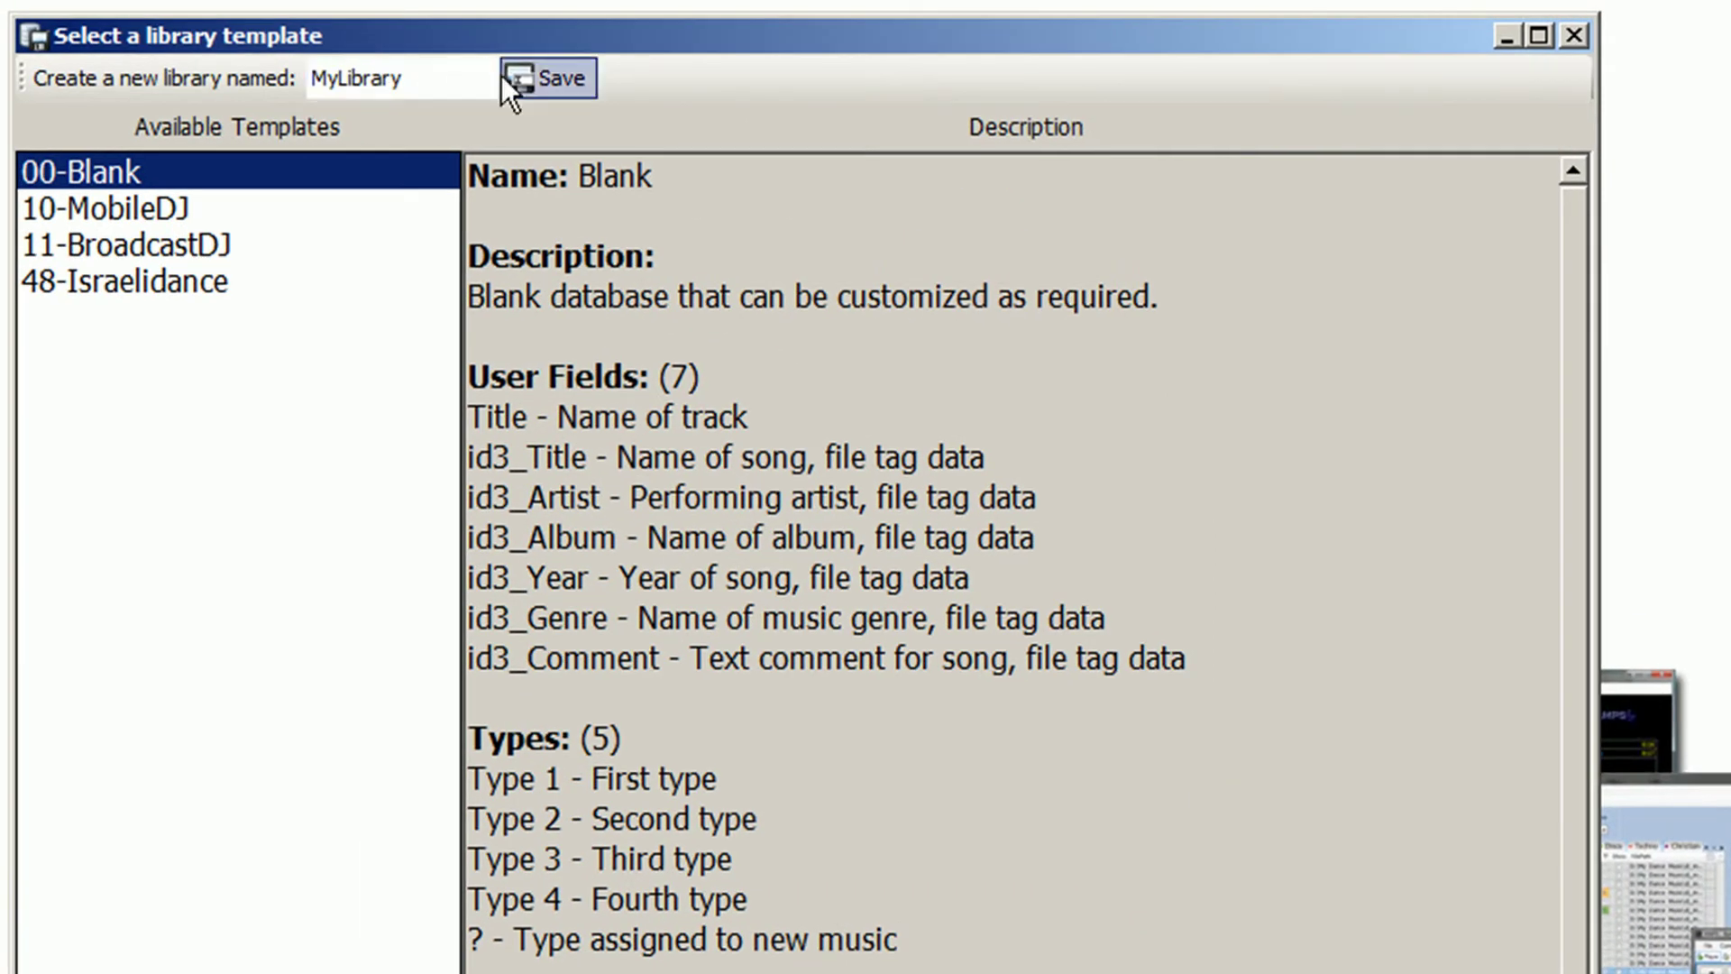
pyautogui.click(505, 78)
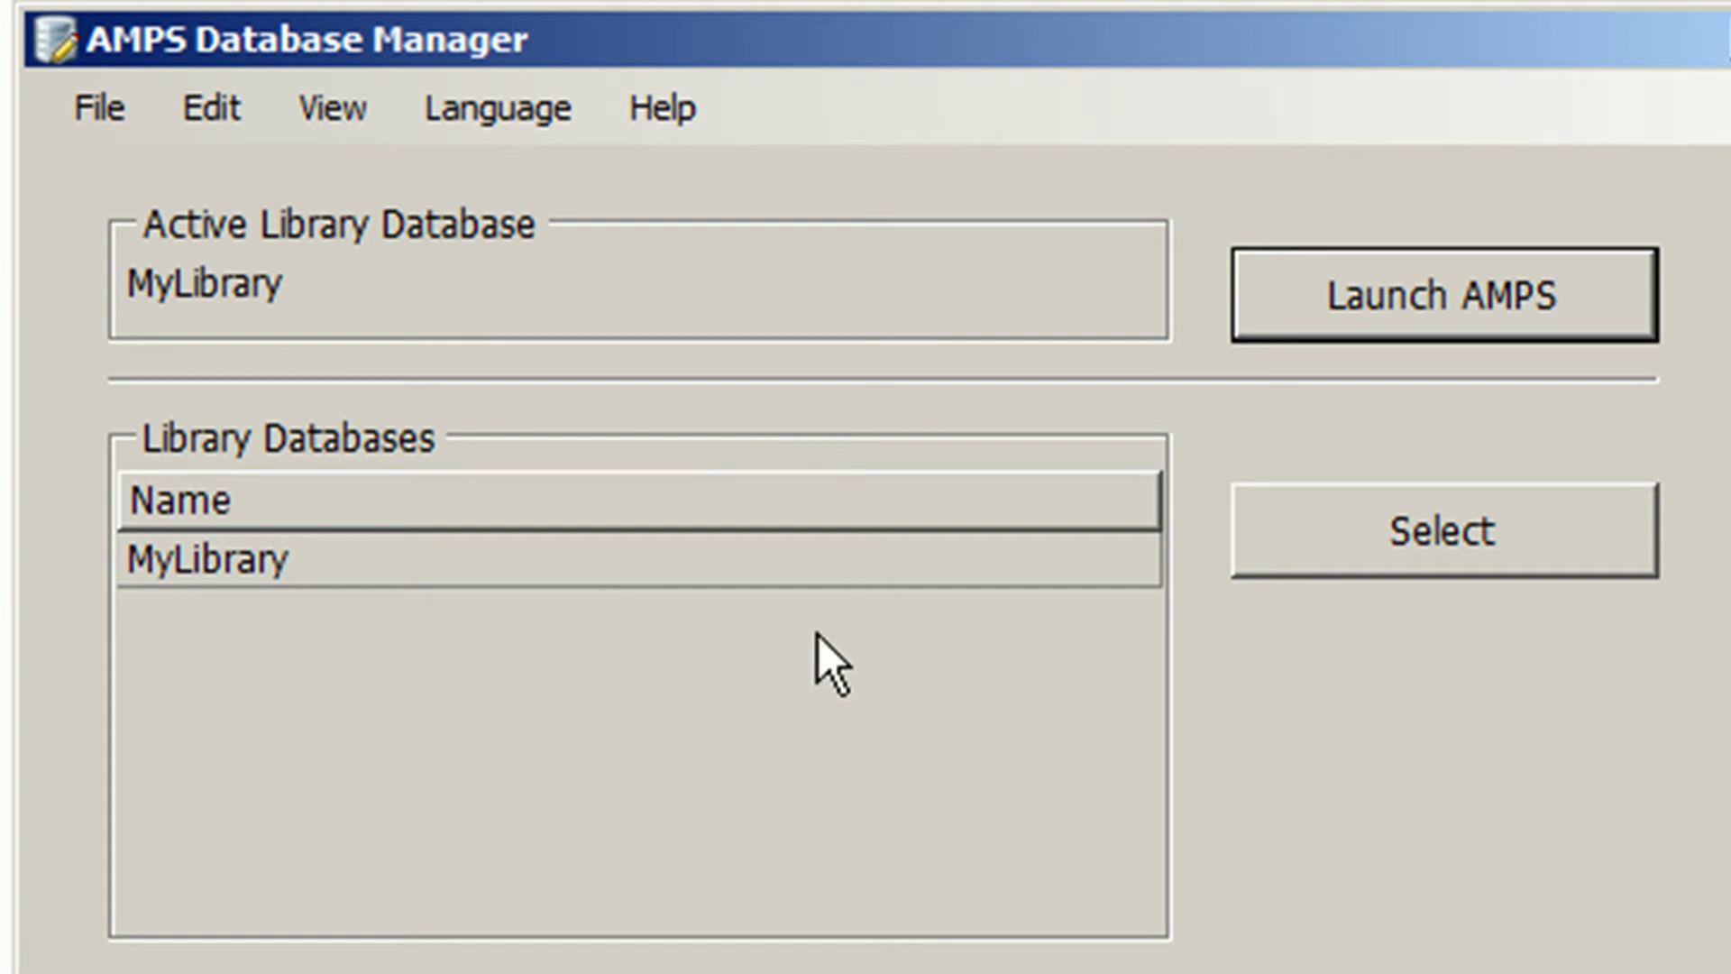
# Make MyLibrary the active library database, launch AMPS with it and reposition the player window on the desktop.
pyautogui.click(784, 553)
pyautogui.click(1379, 540)
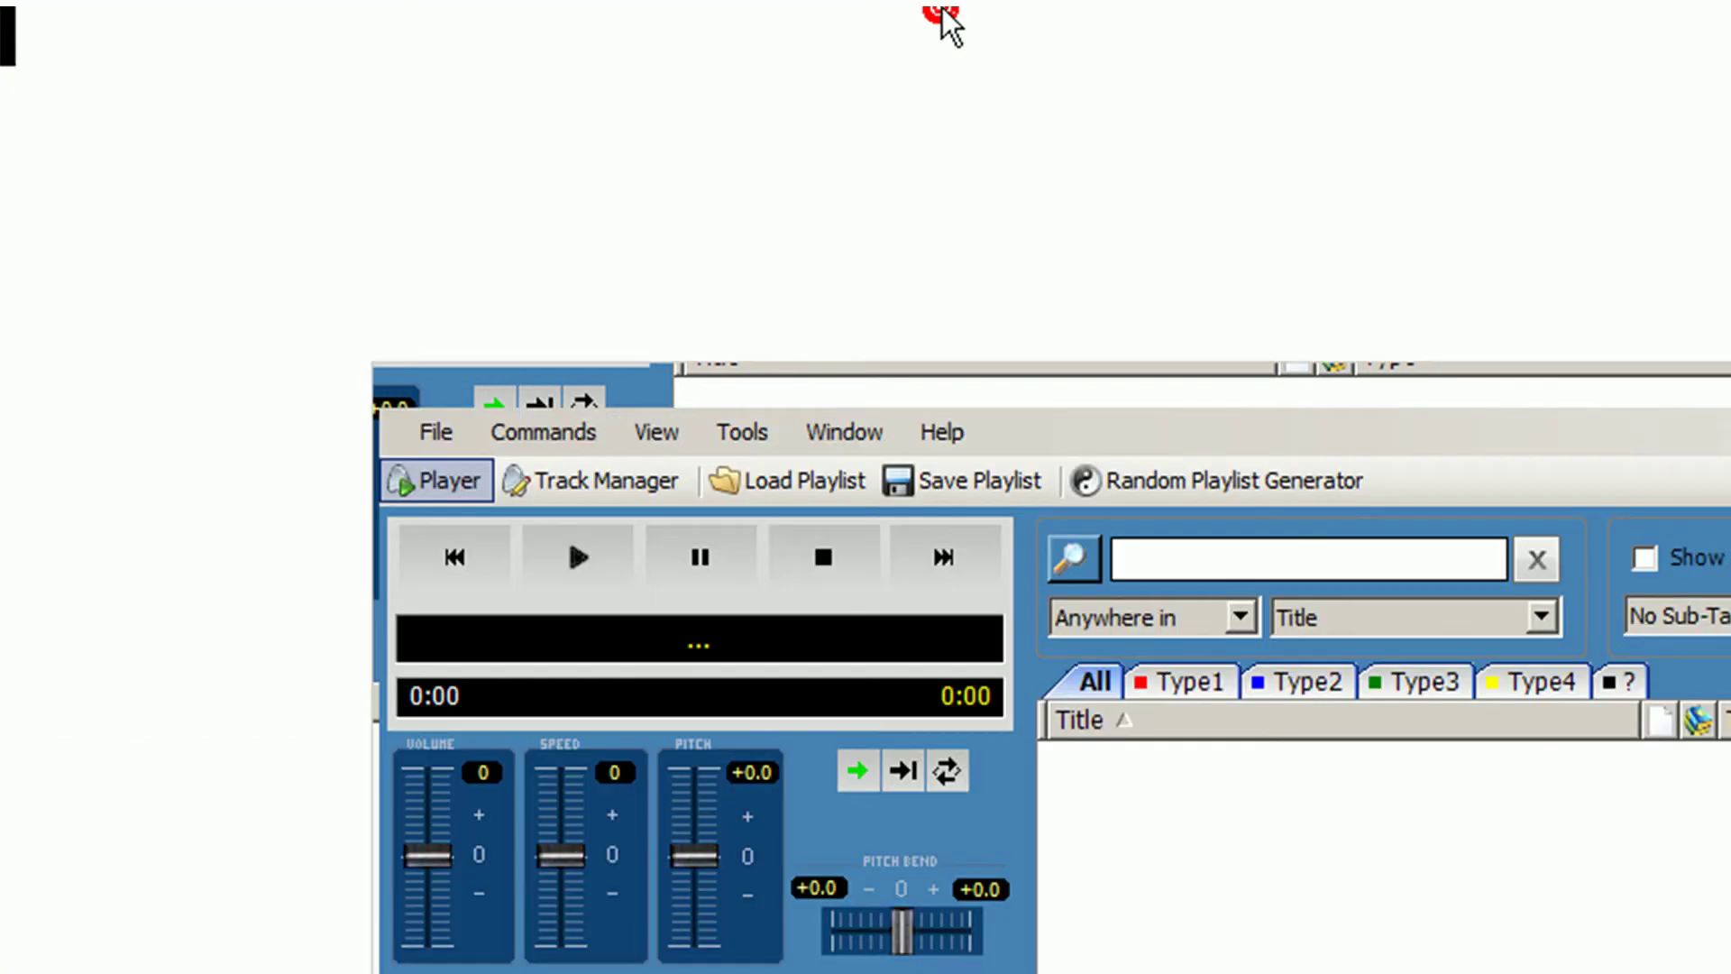
pyautogui.moveTo(351, 393); pyautogui.dragTo(14, 16)
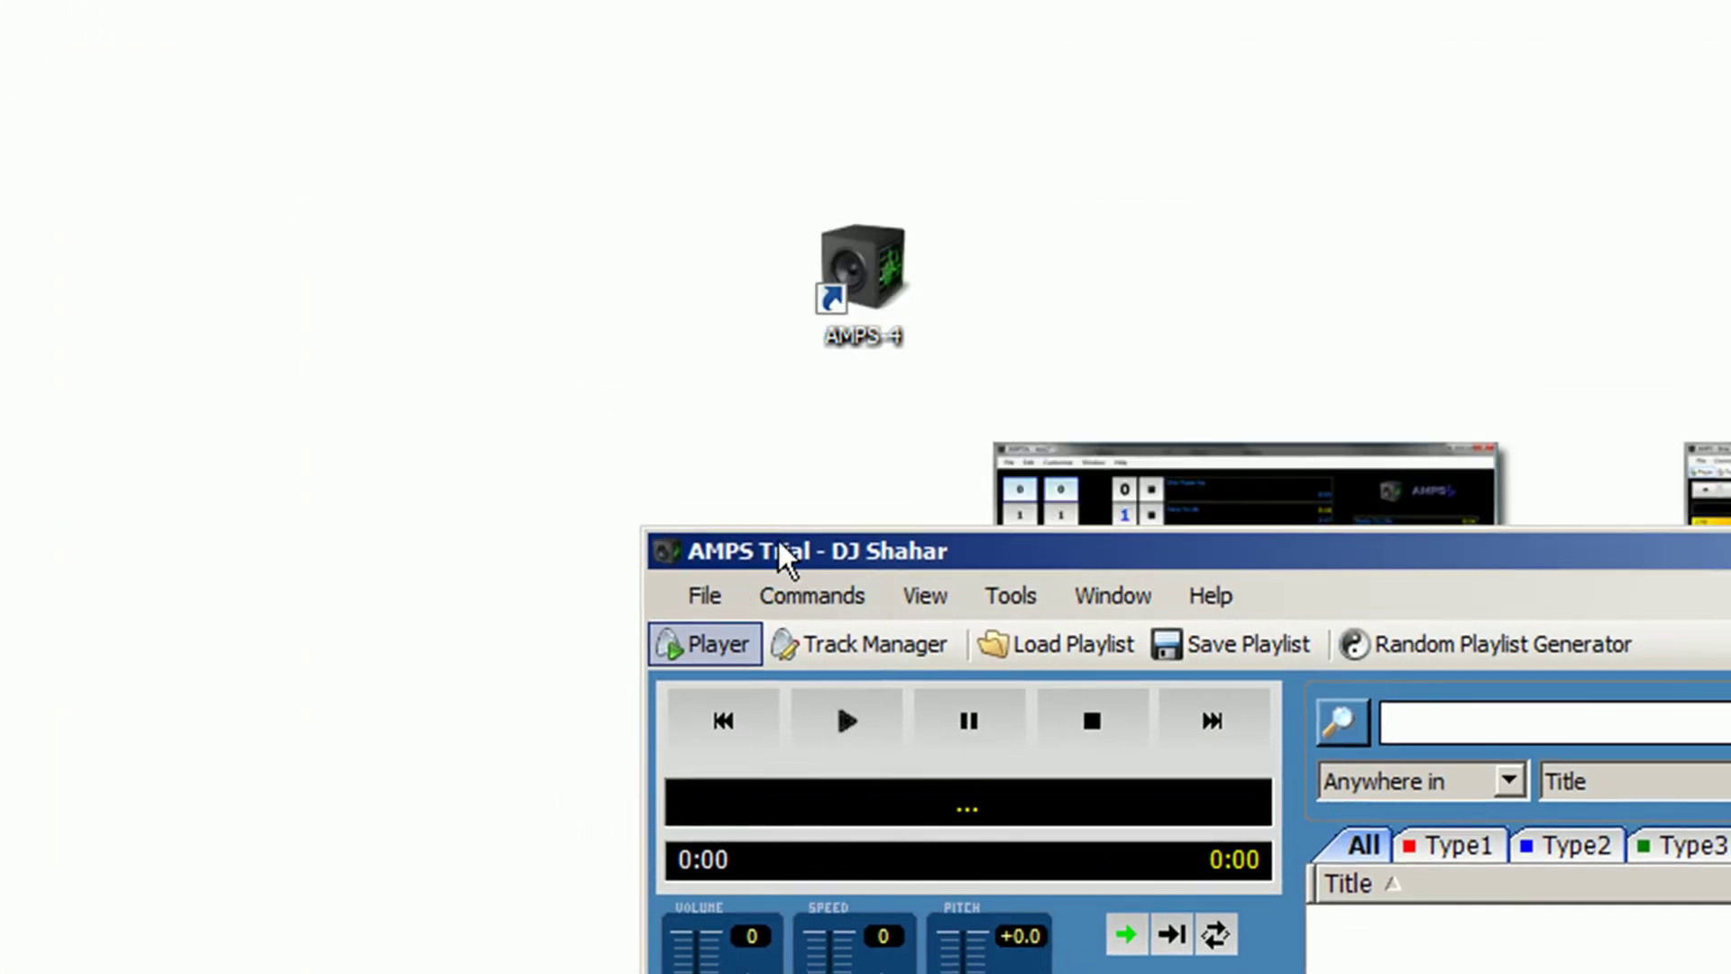
pyautogui.moveTo(777, 541); pyautogui.dragTo(700, 207)
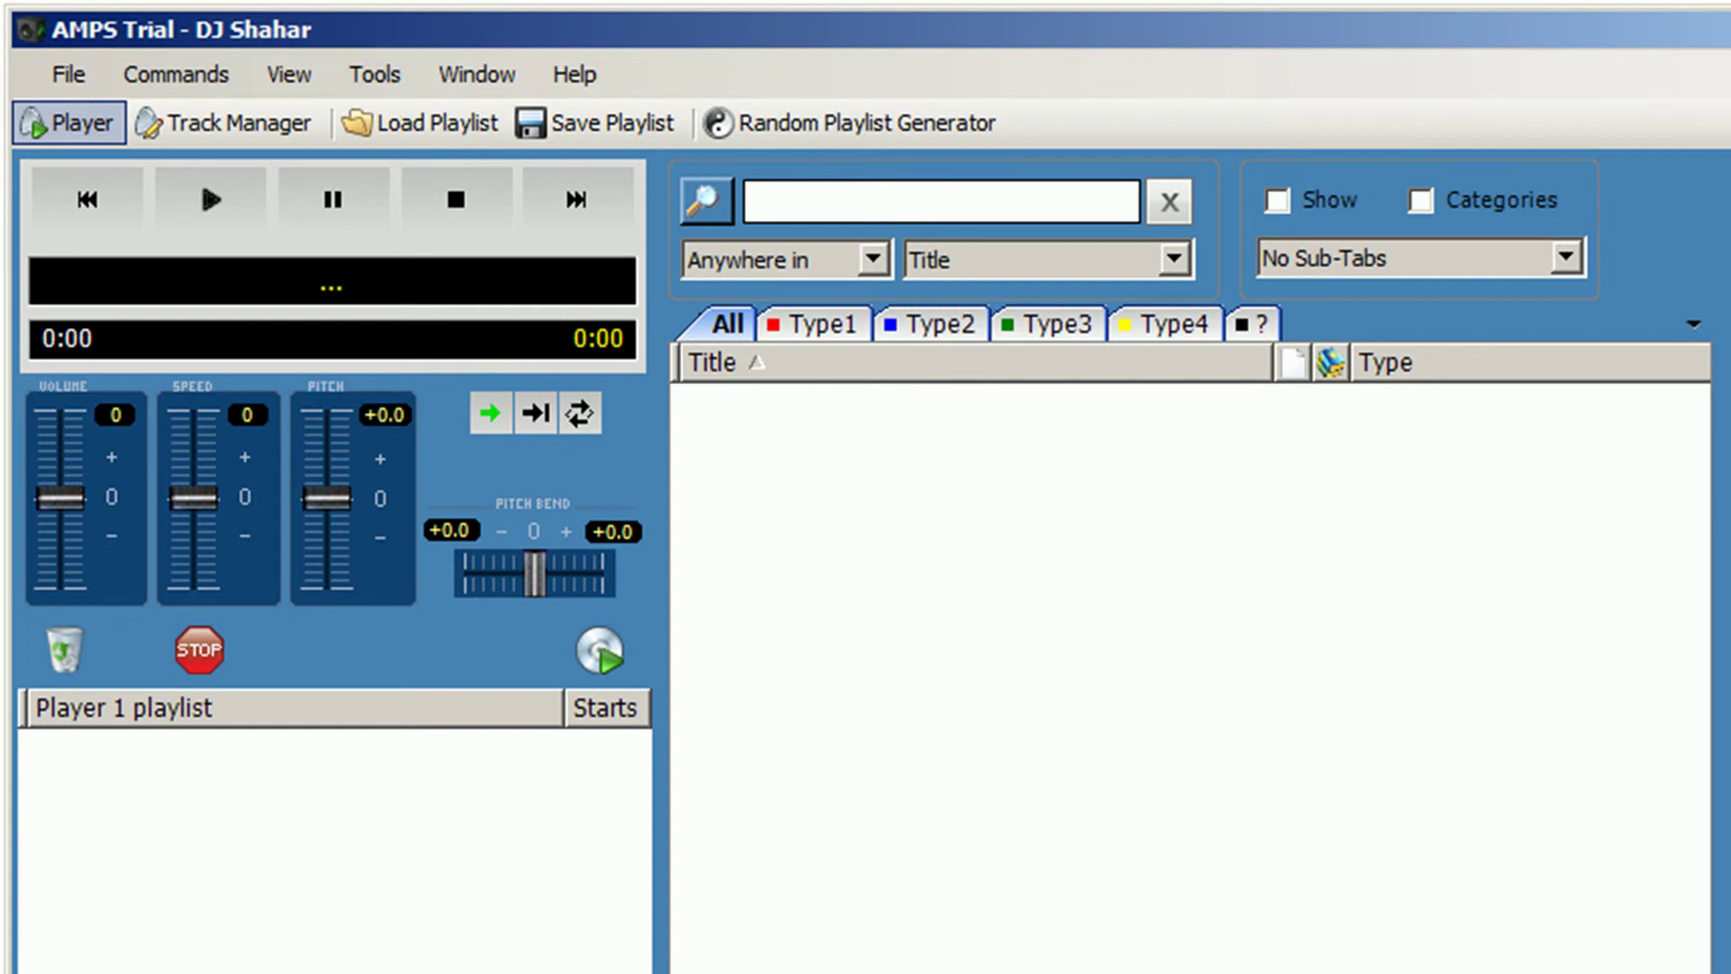
# Quit AMPS from the empty MyLibrary player and confirm the exit.
pyautogui.hotkey('alt', 'F4')
pyautogui.click(1002, 766)
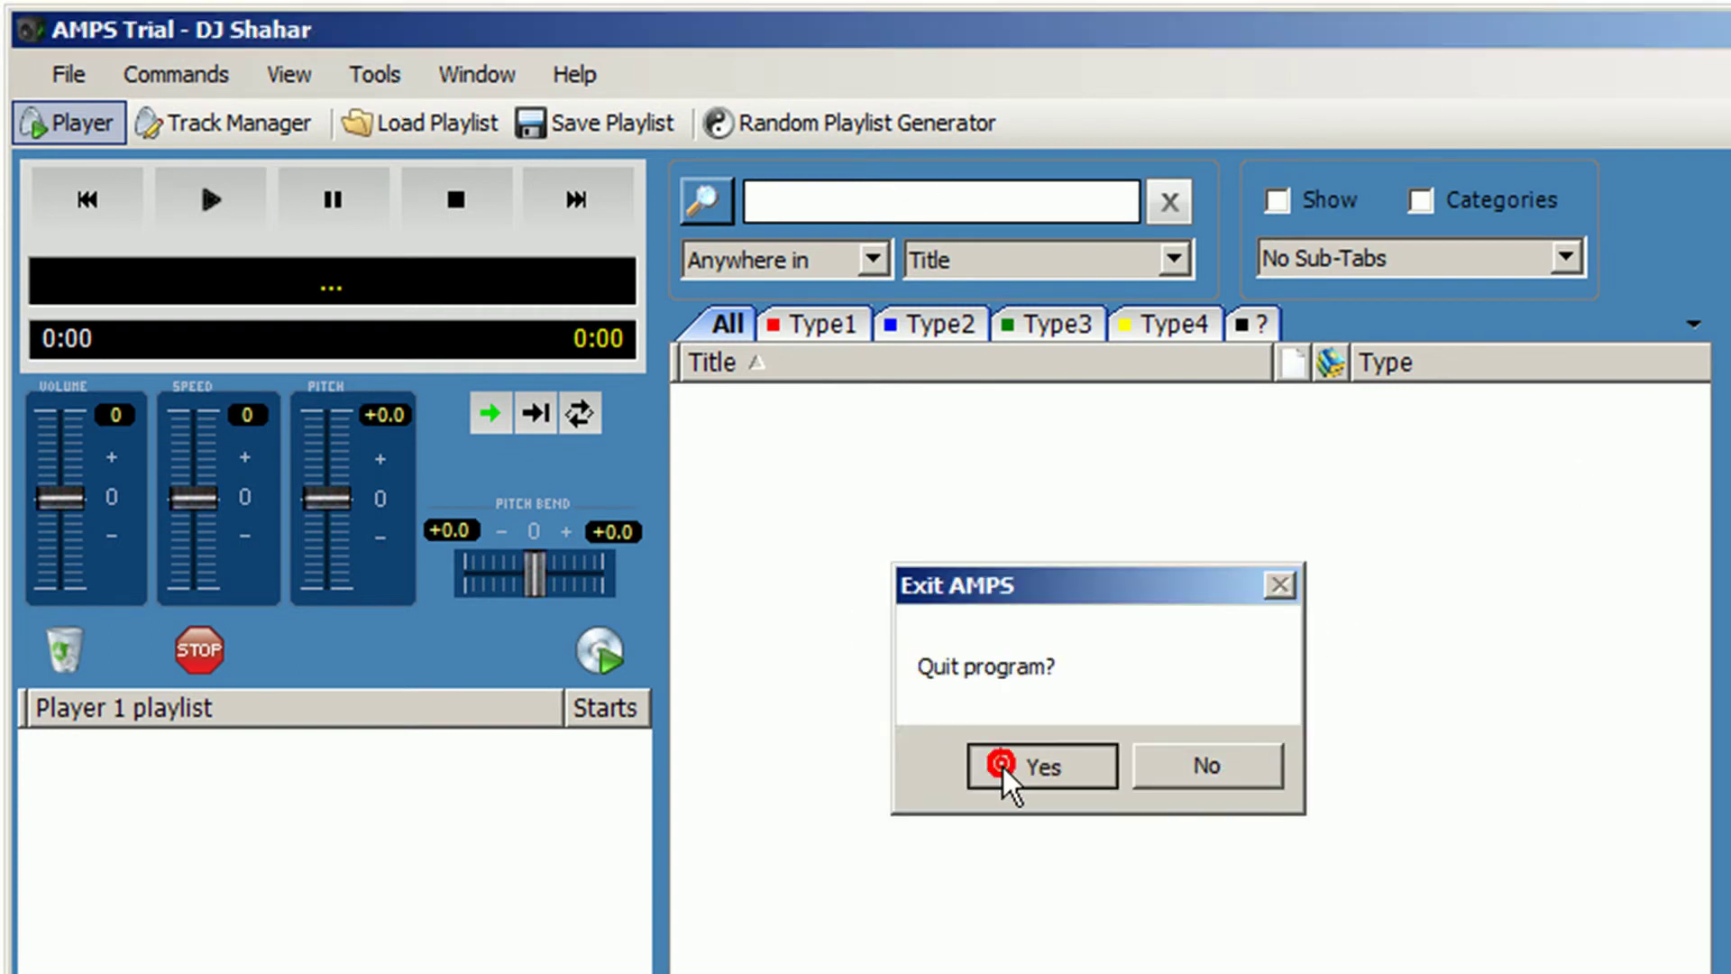
pyautogui.click(1003, 767)
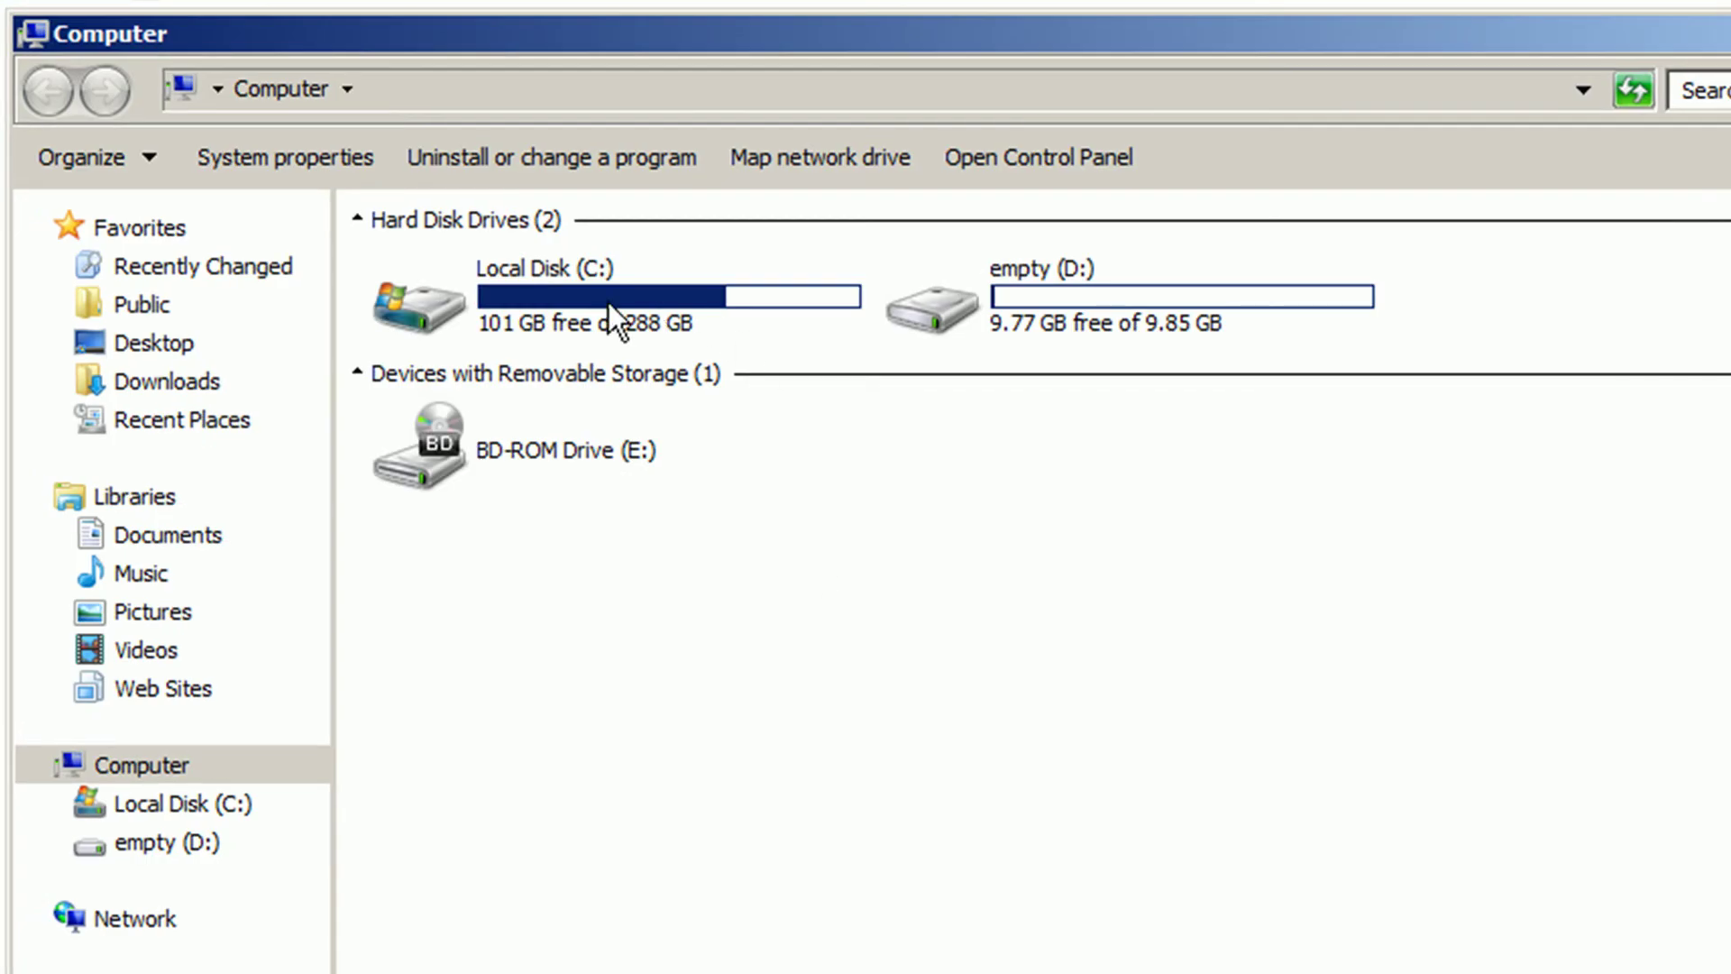
# Return to C:\AMPS\database\4 and delete the MyLibrary.mdb file.
pyautogui.doubleClick(608, 302)
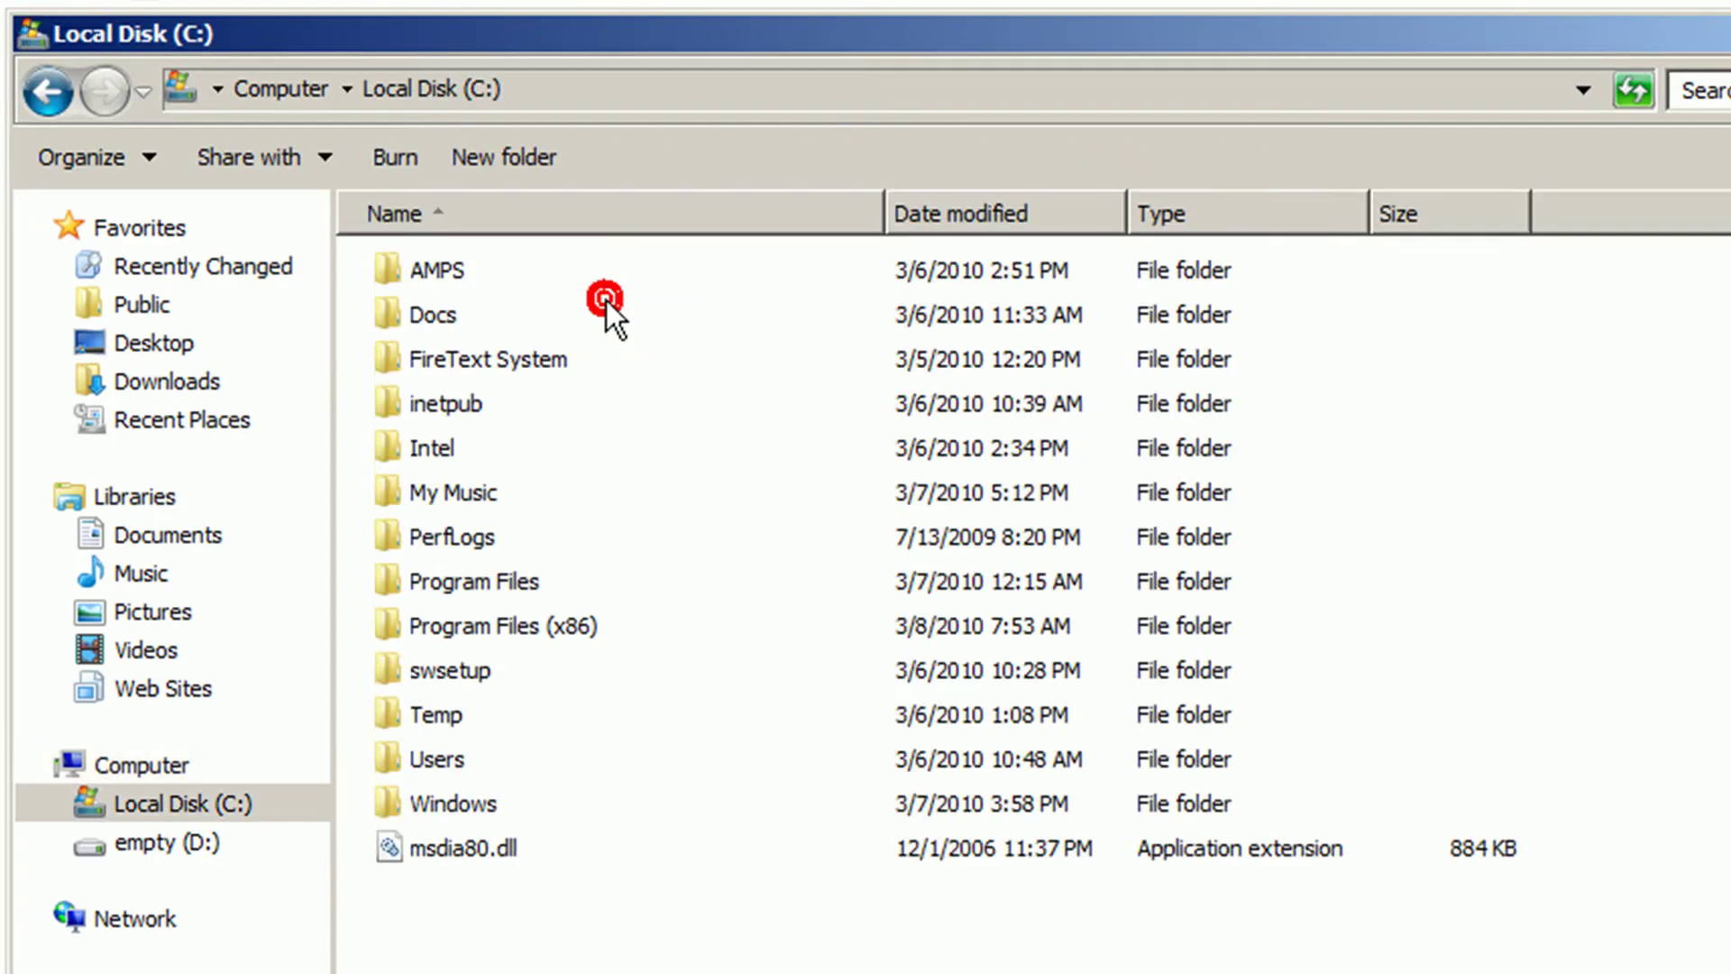
pyautogui.doubleClick(414, 274)
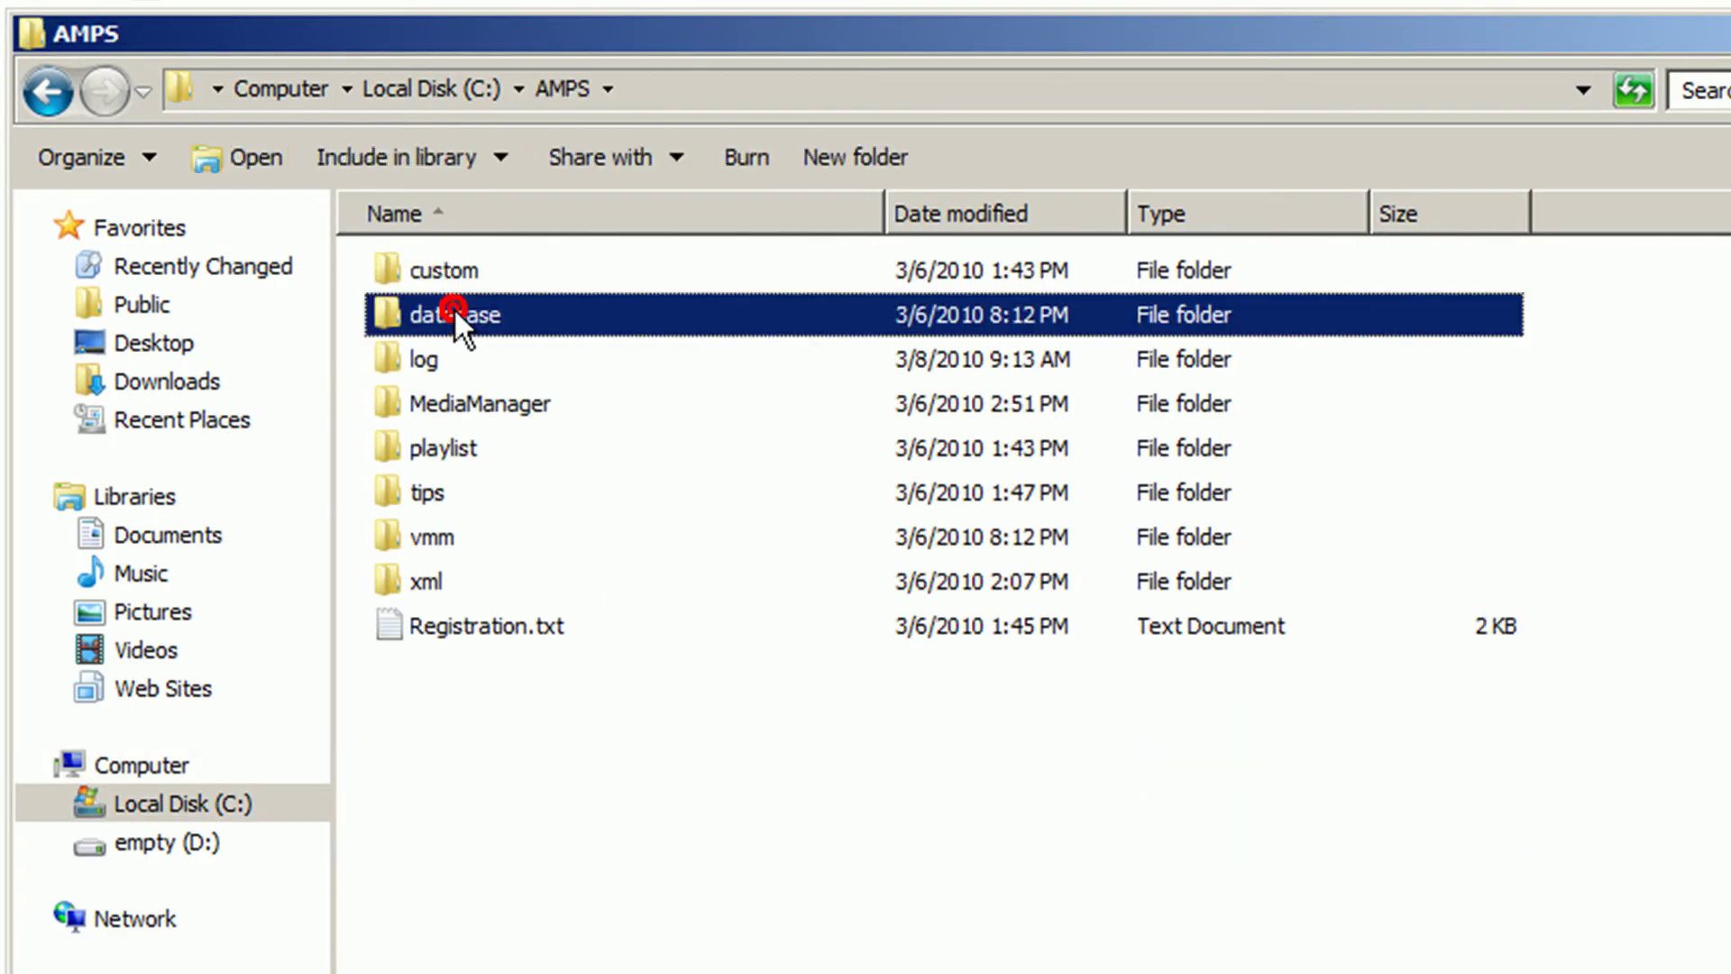
pyautogui.doubleClick(453, 307)
pyautogui.doubleClick(403, 278)
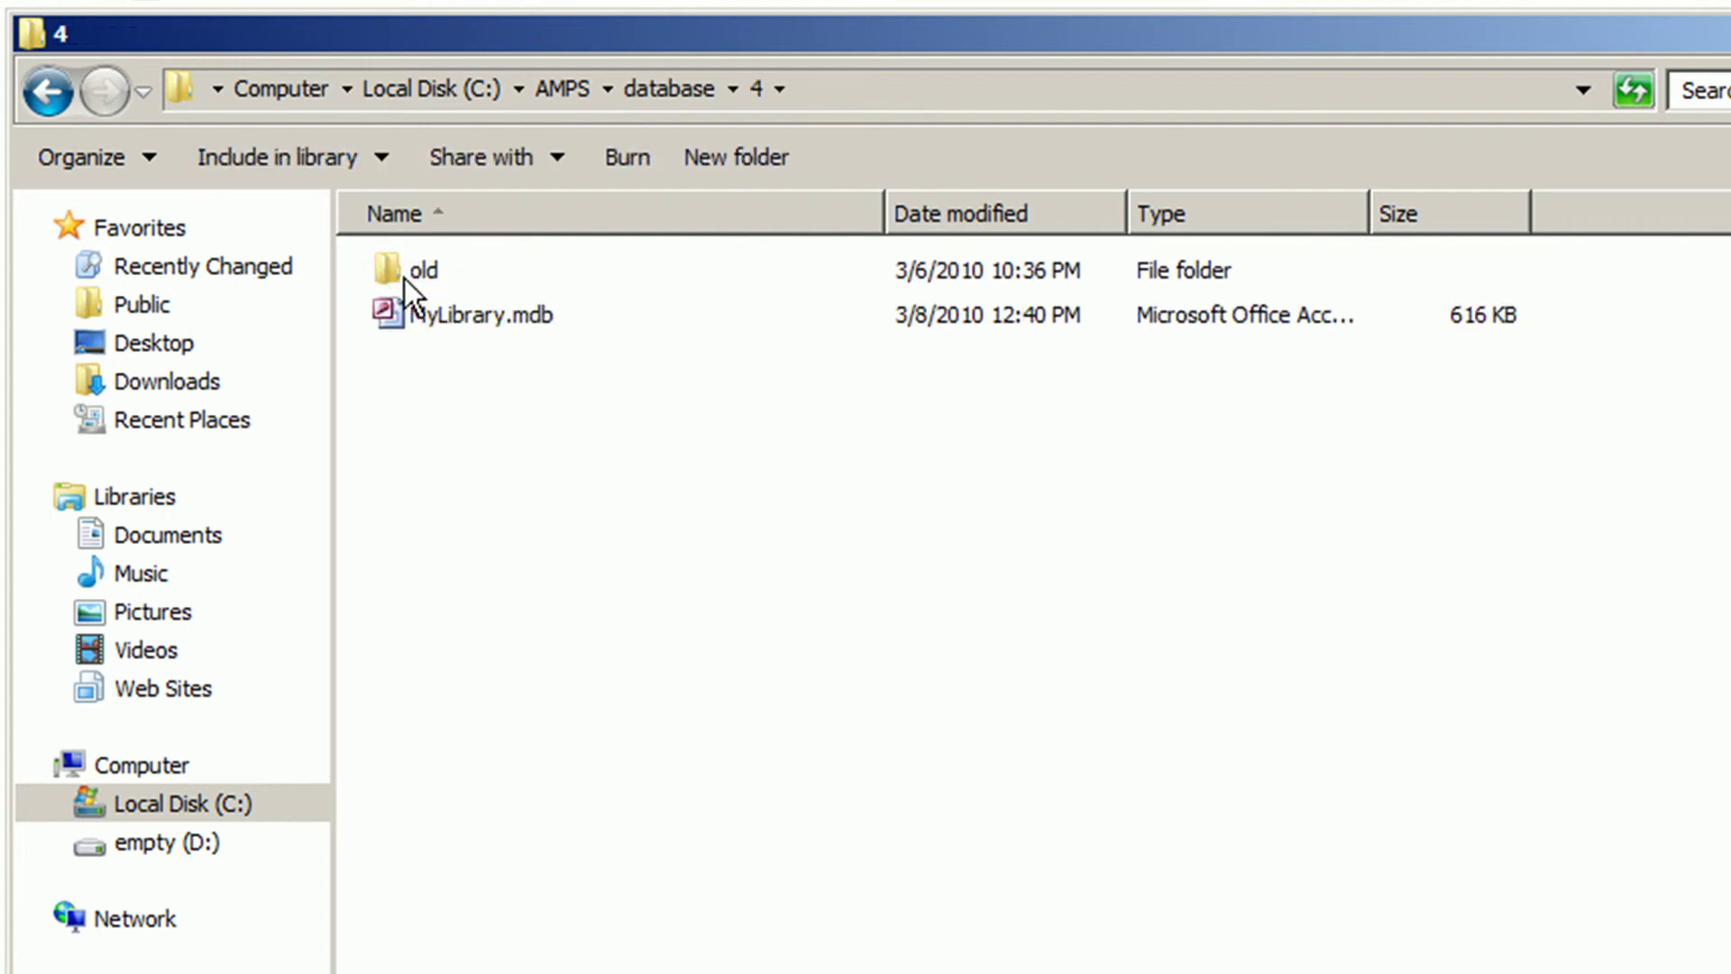
pyautogui.click(419, 302)
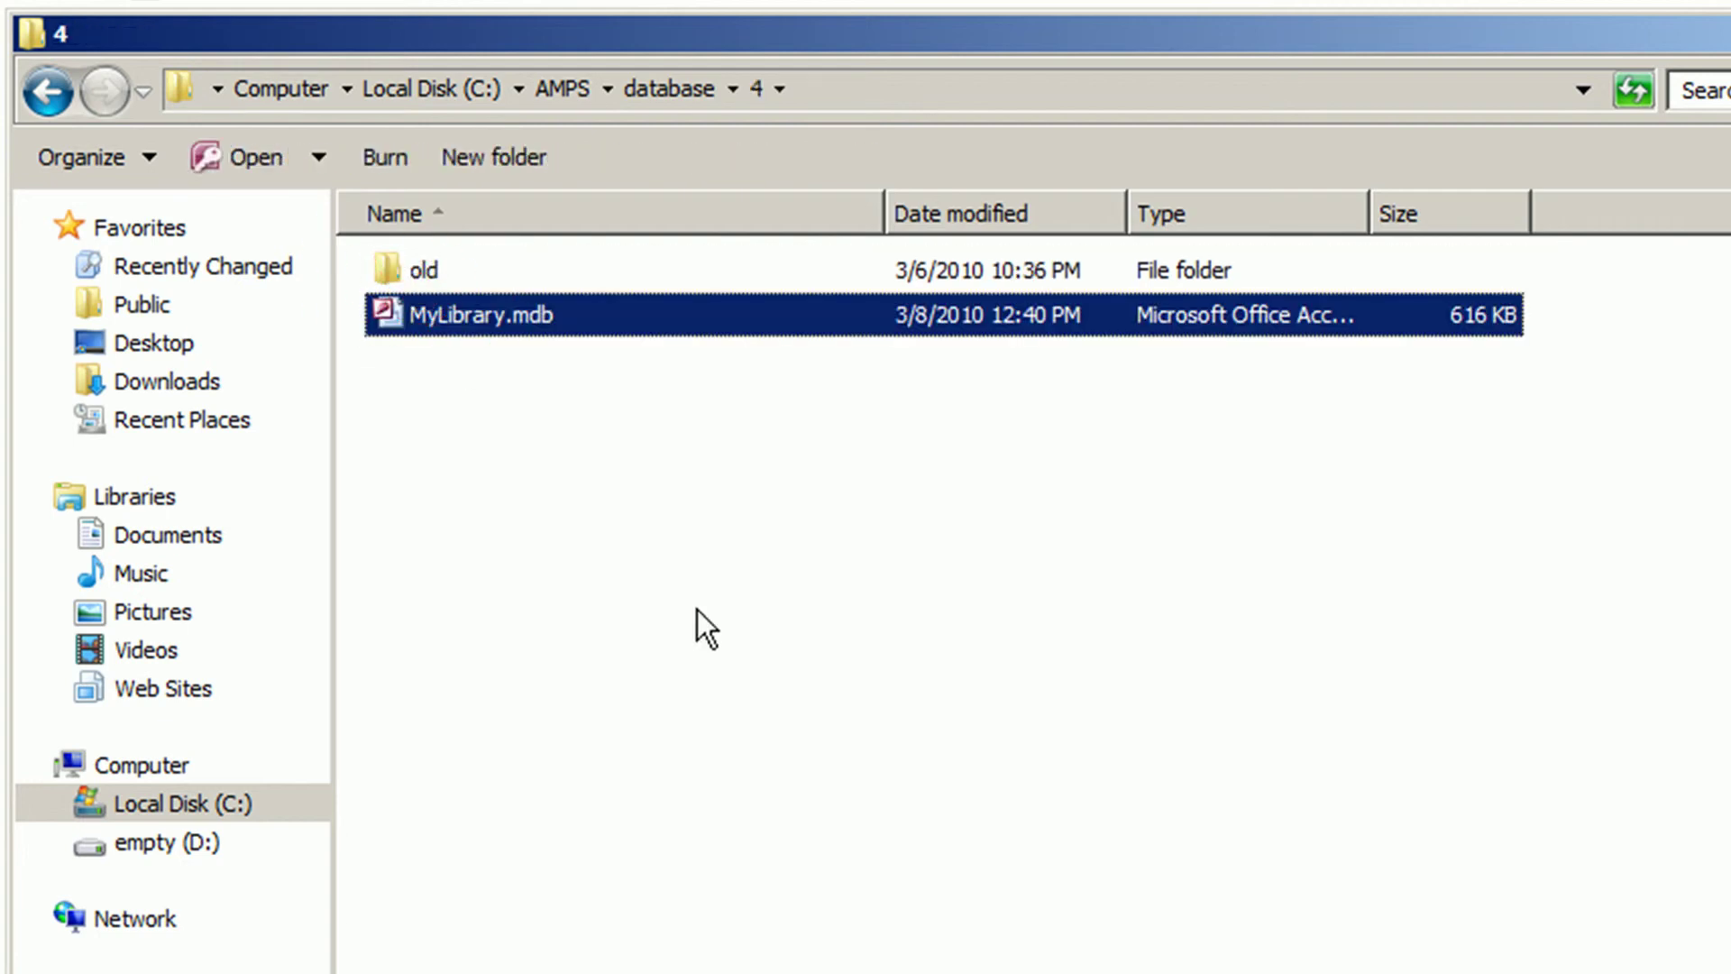
pyautogui.press('Delete')
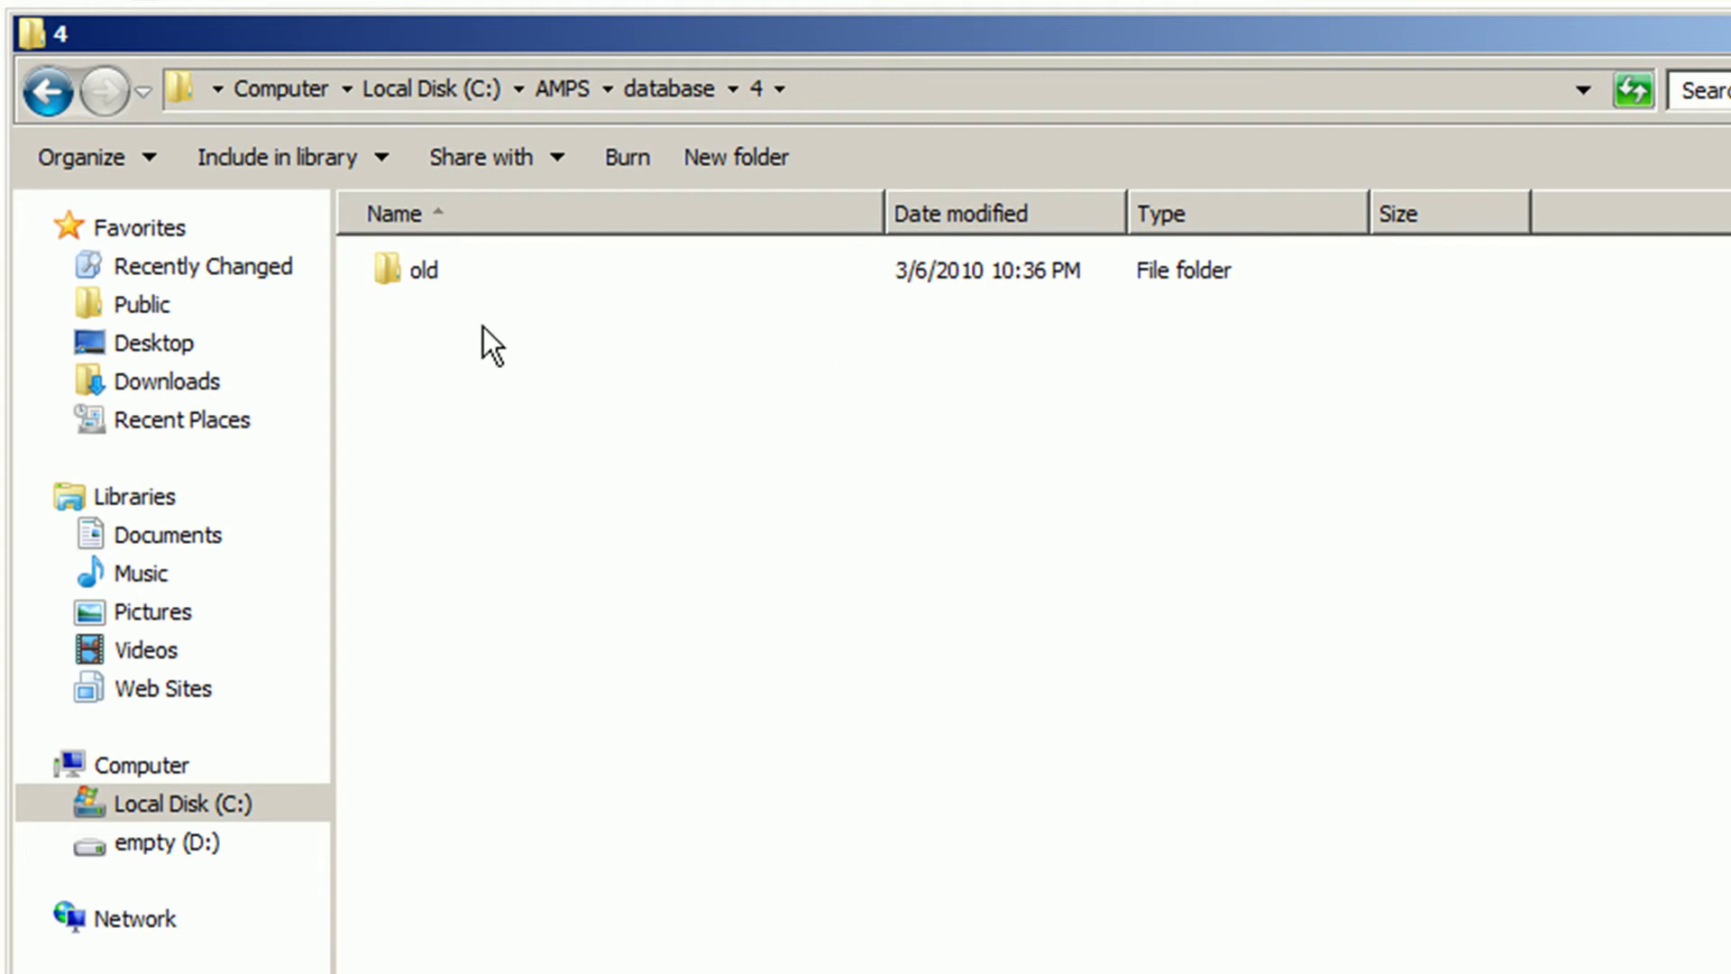
# Copy all the library database files from the old folder back into the parent folder 4, expanding the copy progress details.
pyautogui.doubleClick(397, 268)
pyautogui.moveTo(684, 972); pyautogui.dragTo(409, 229)
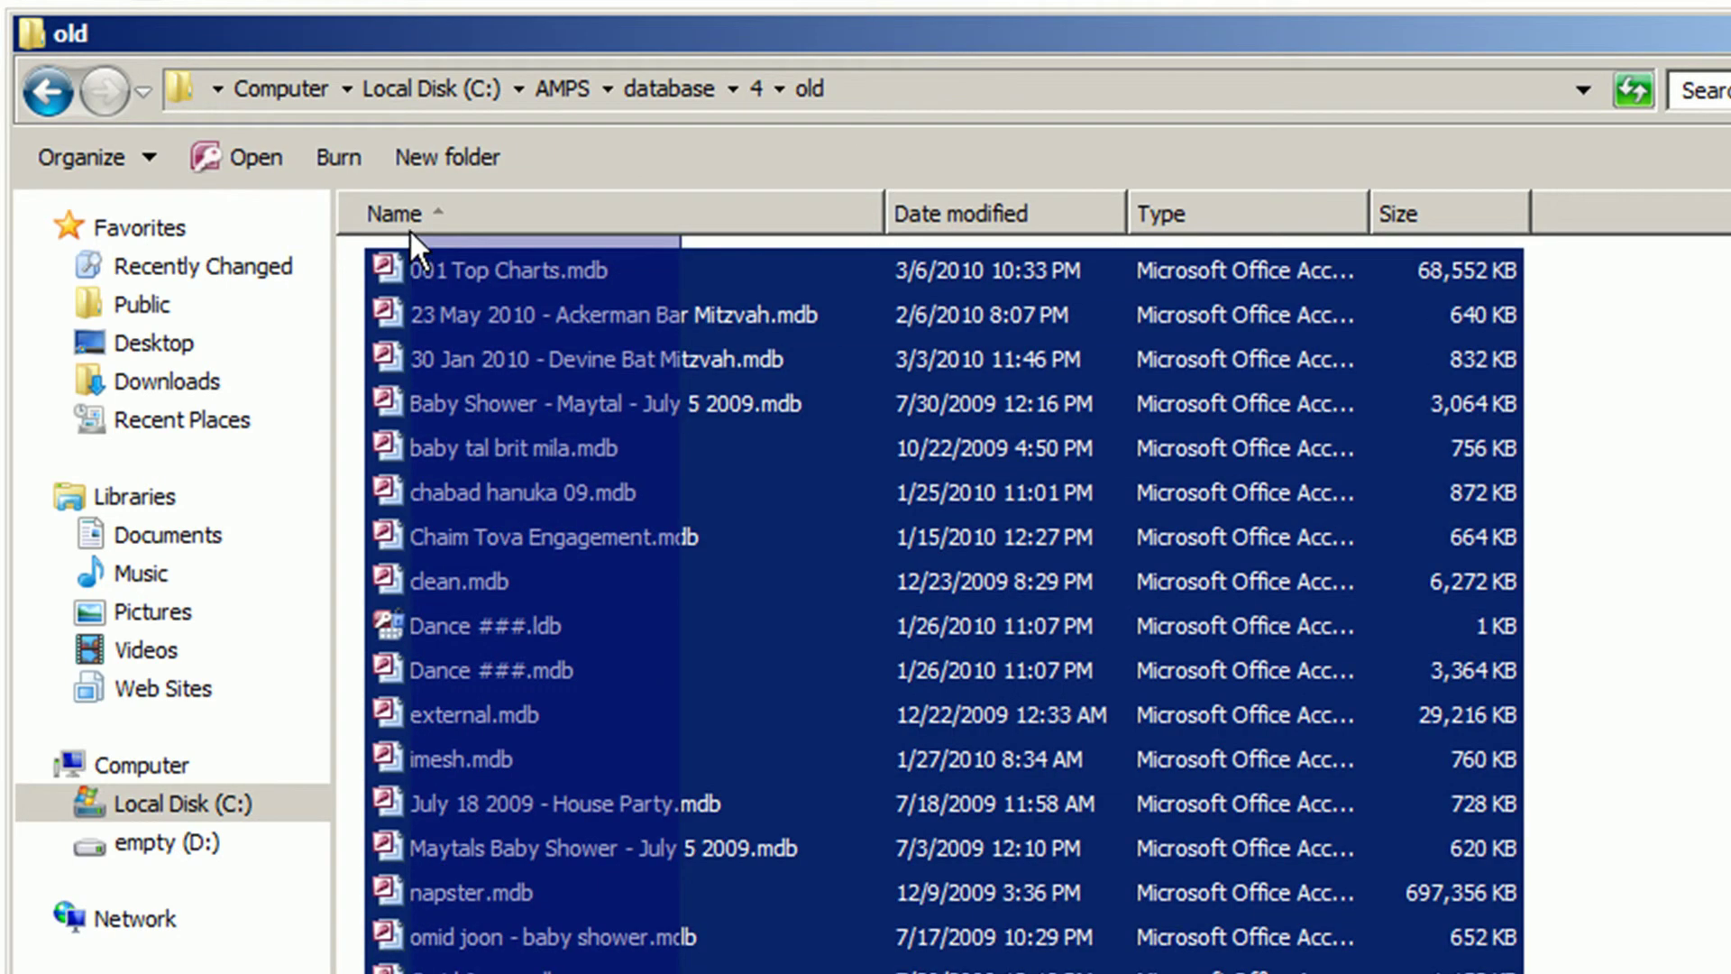
pyautogui.press('BackSpace')
pyautogui.click(1091, 847)
pyautogui.hotkey('ctrl', 'v')
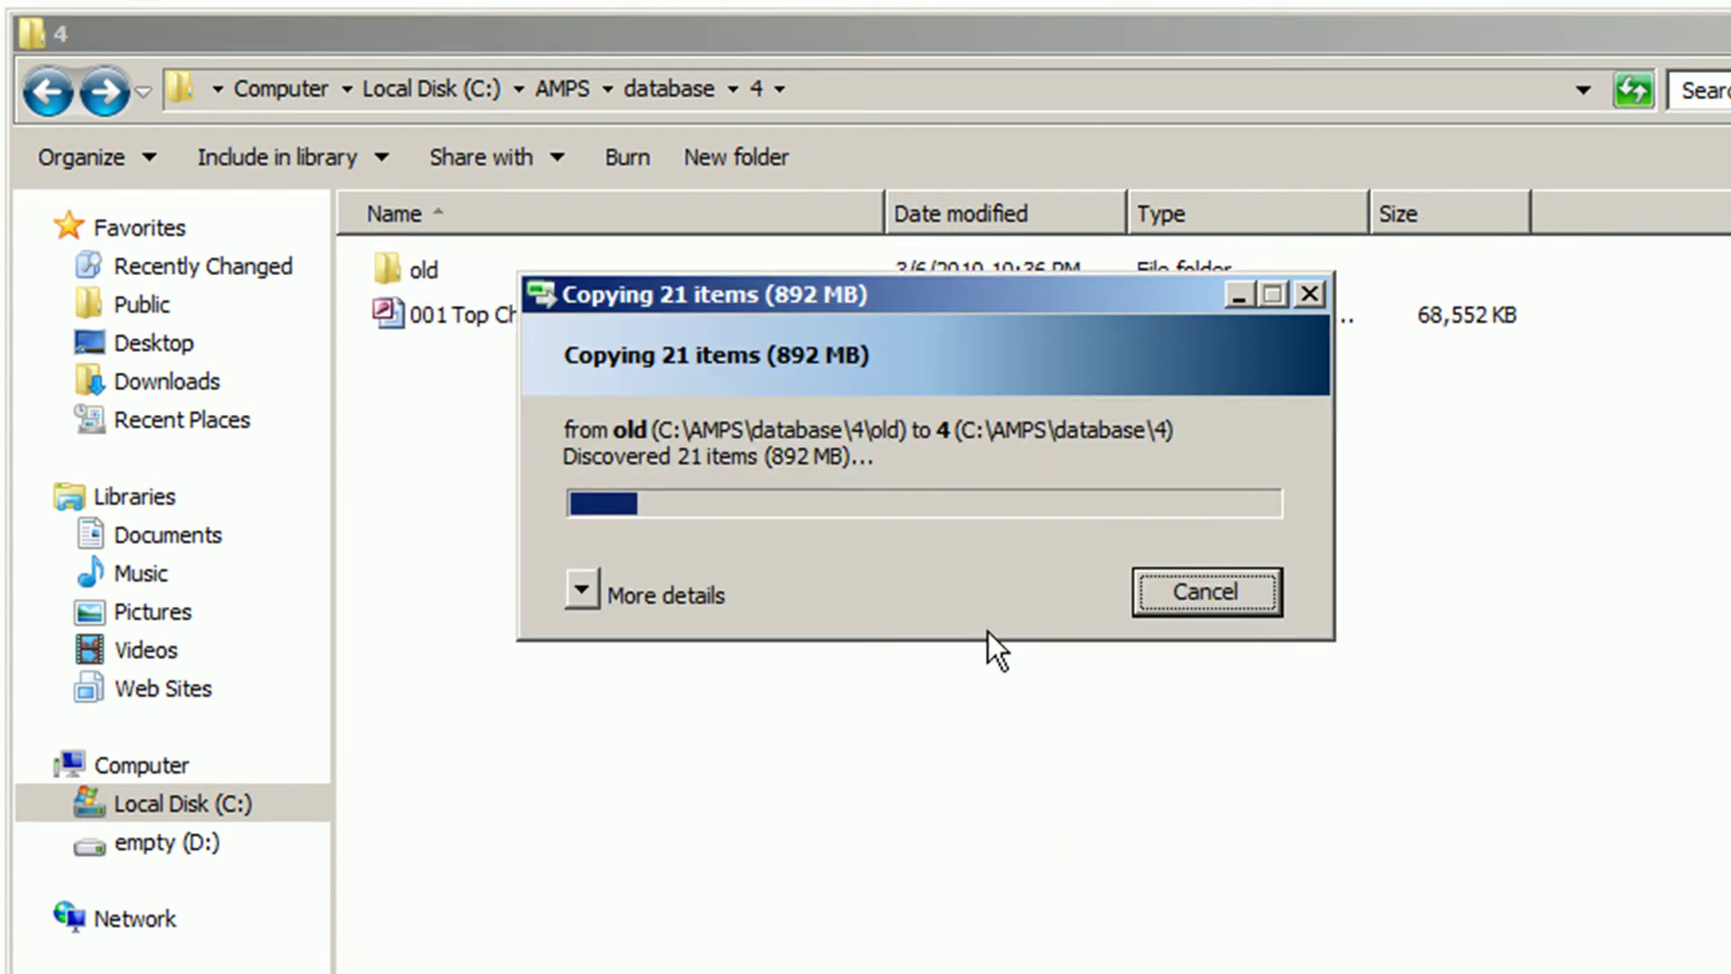
pyautogui.moveTo(927, 289); pyautogui.dragTo(1498, 712)
pyautogui.click(1172, 969)
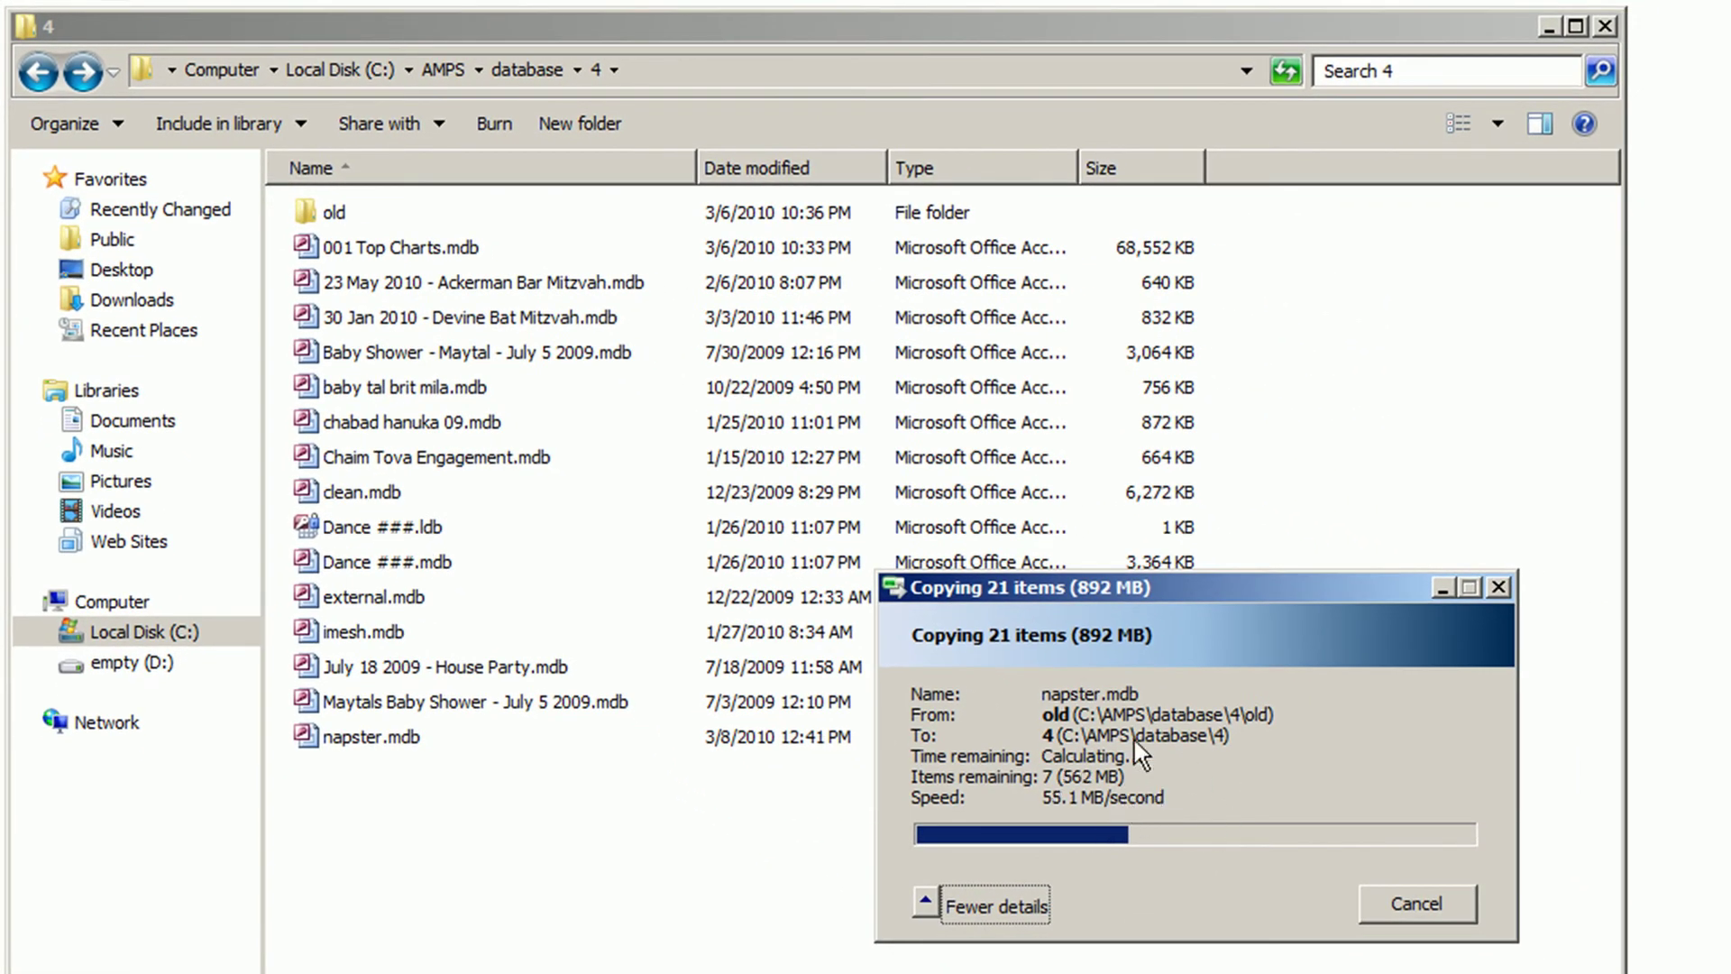
pyautogui.click(1242, 577)
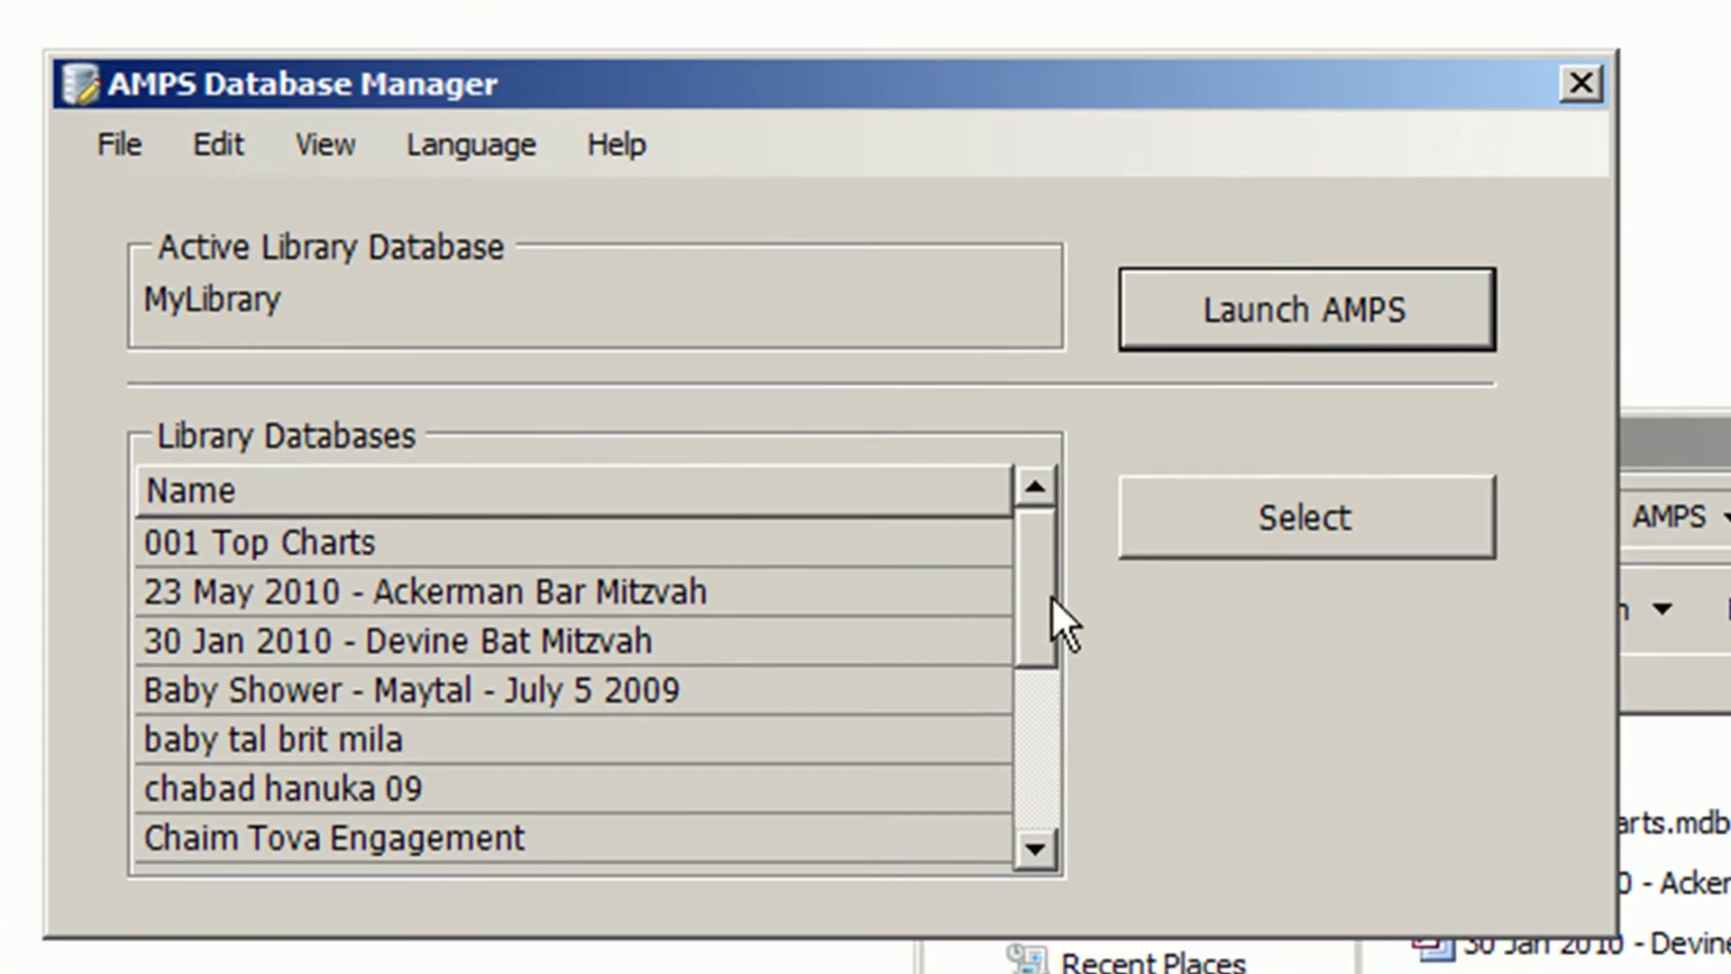
# Start creating a new library, compare the Blank, MobileDJ and BroadcastDJ template descriptions, and choose 10-MobileDJ.
pyautogui.moveTo(1053, 570); pyautogui.dragTo(1034, 528)
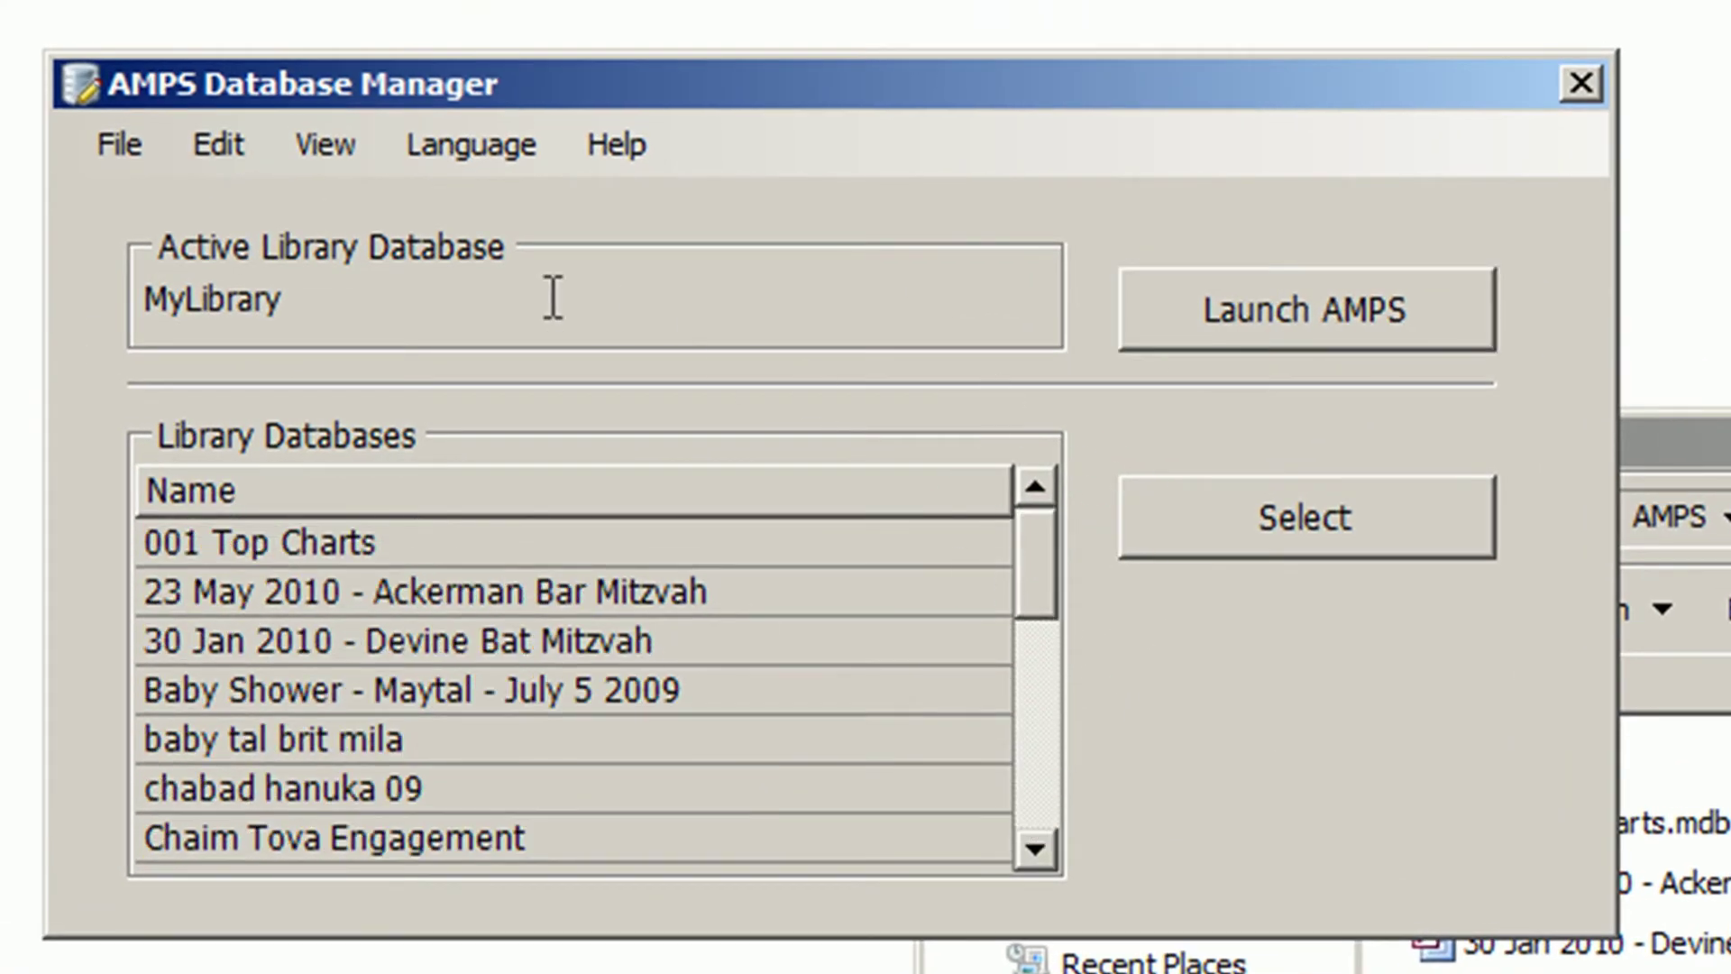
pyautogui.click(202, 126)
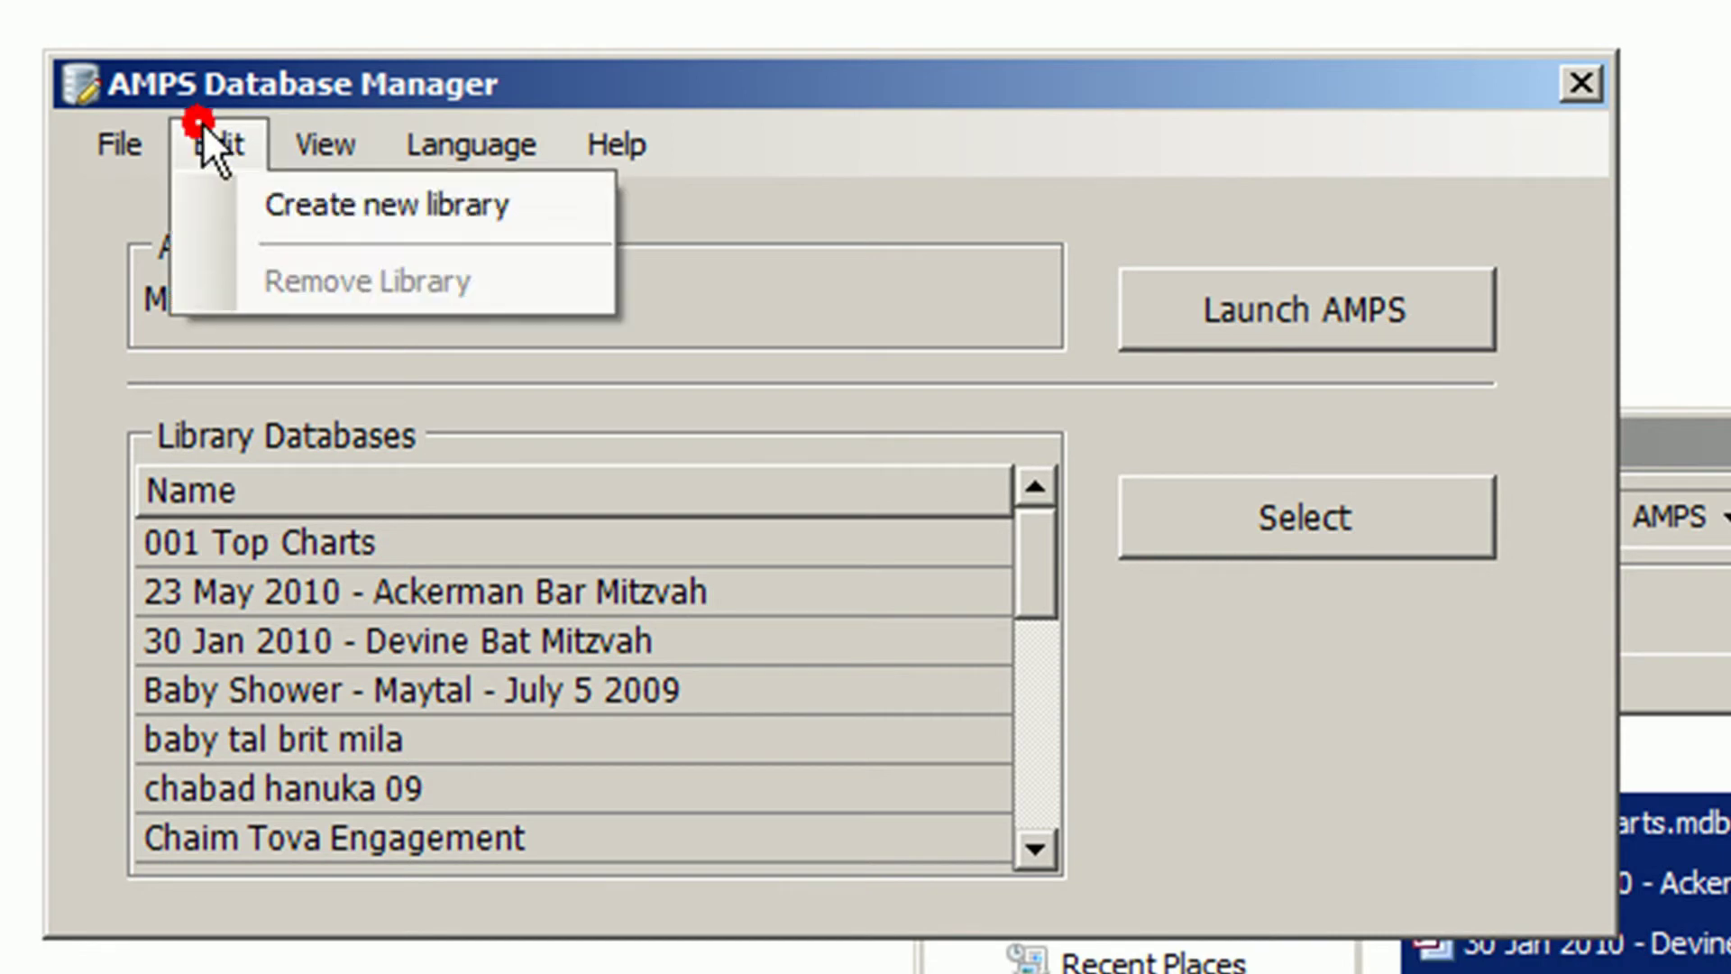
pyautogui.click(368, 218)
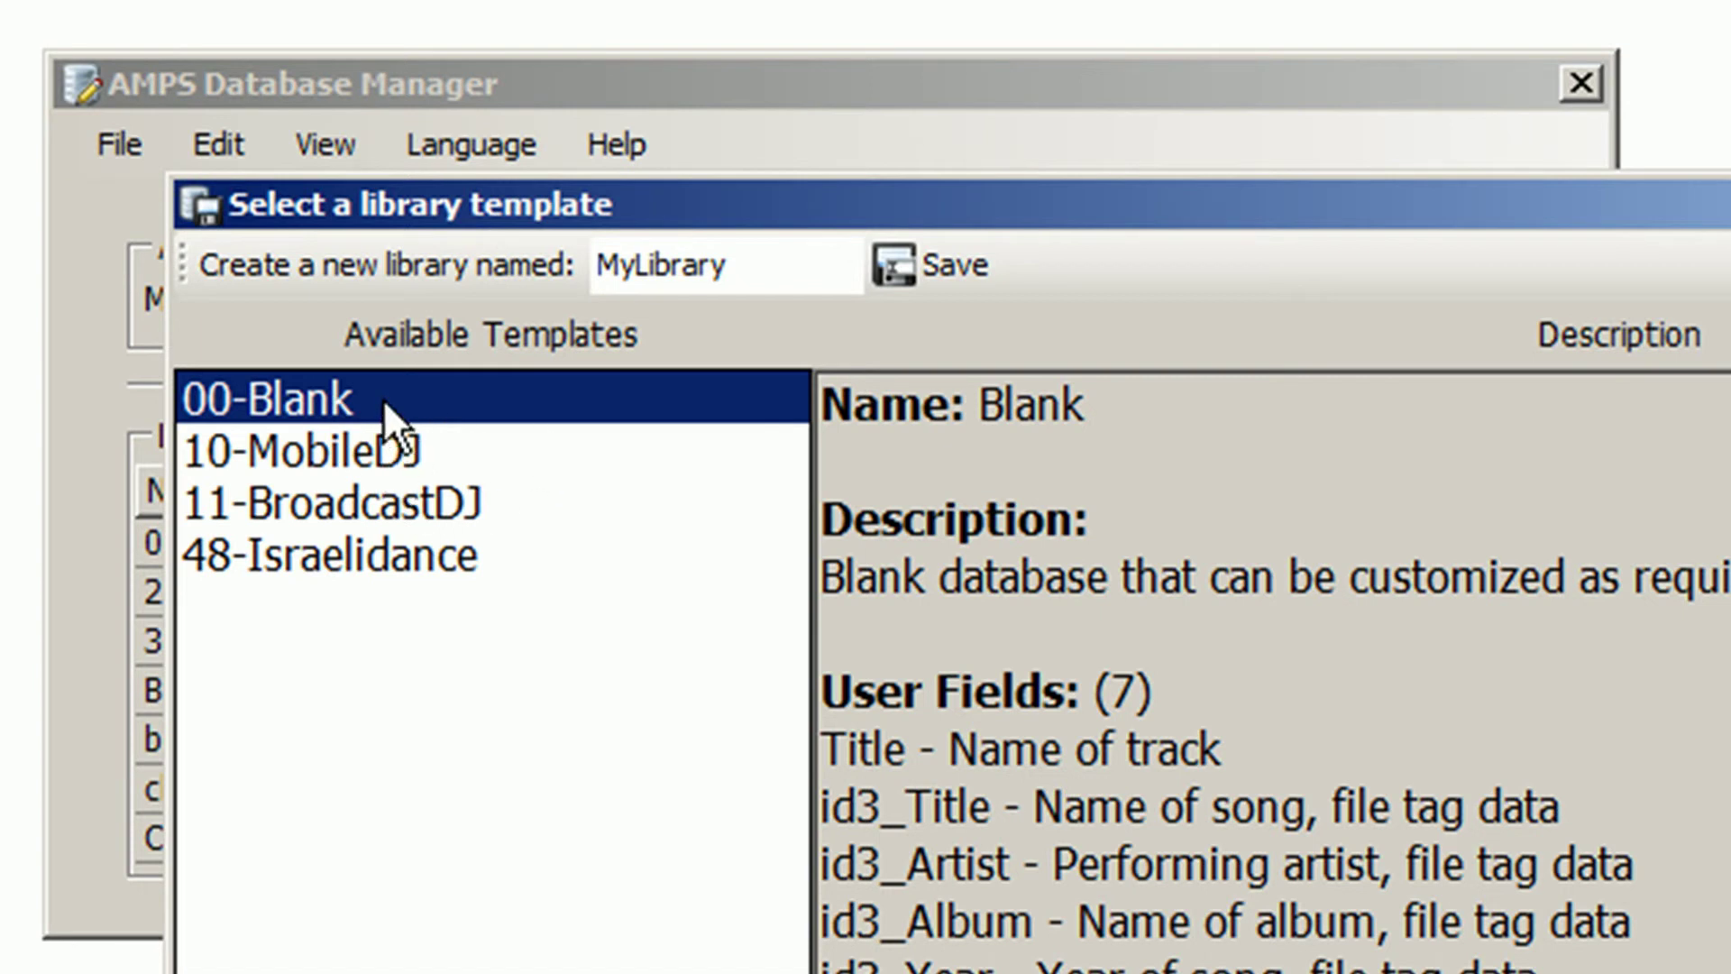
pyautogui.click(425, 454)
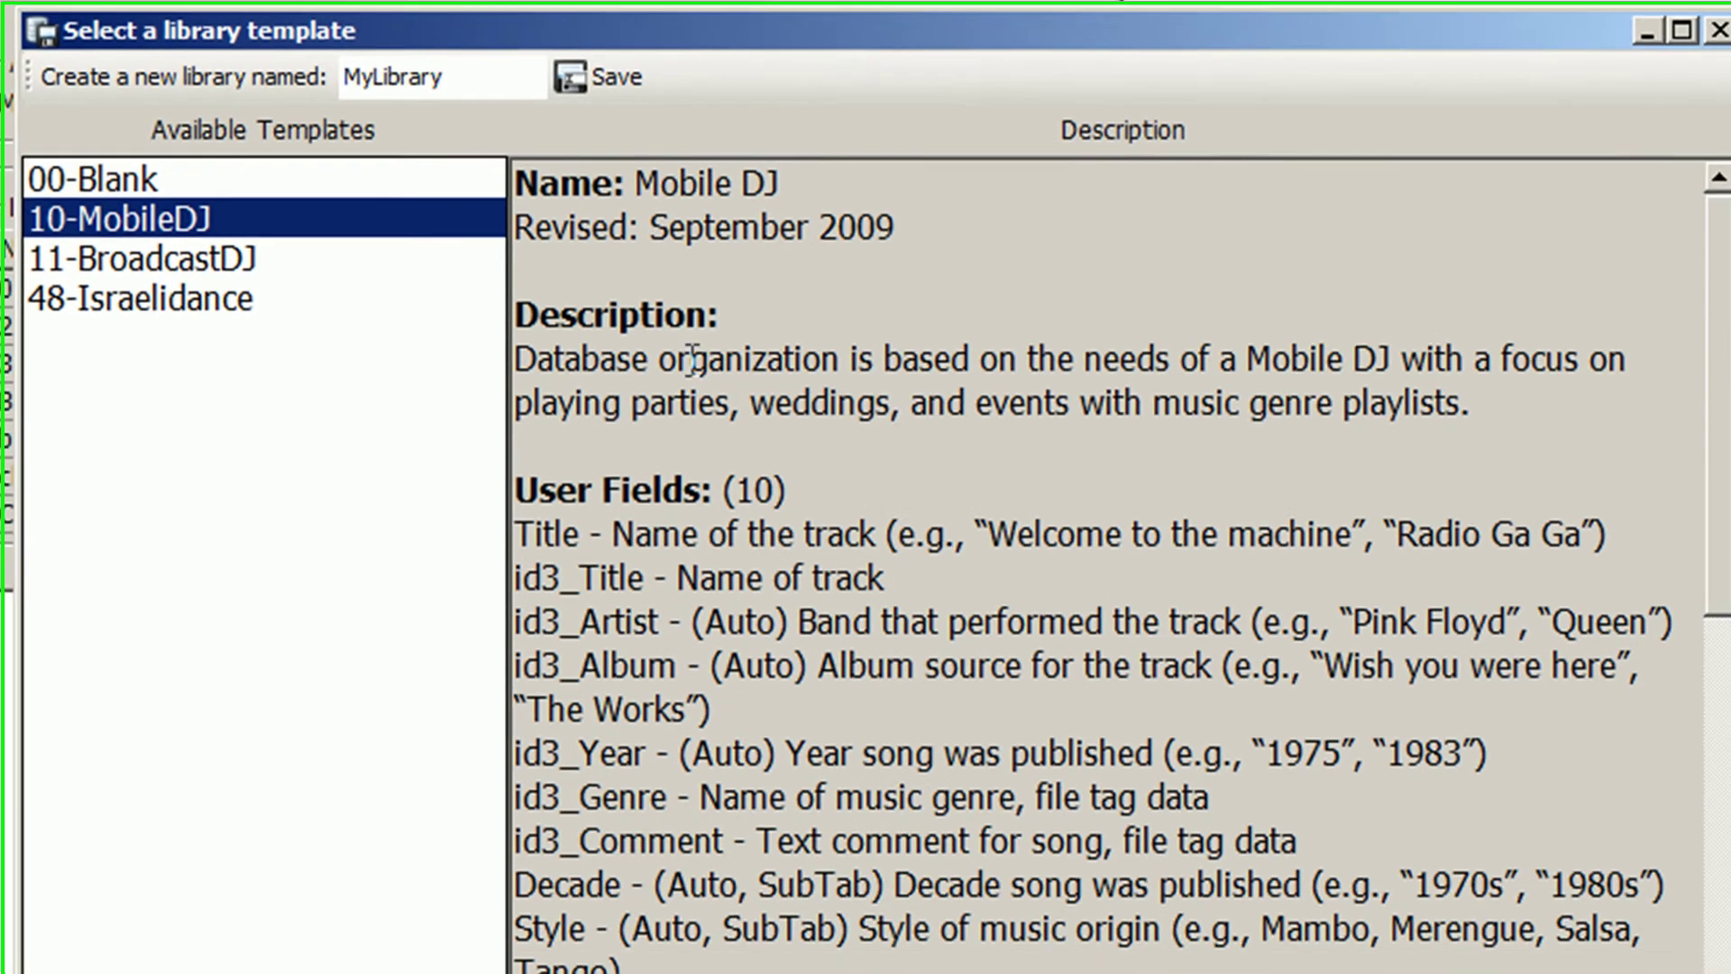
pyautogui.click(191, 270)
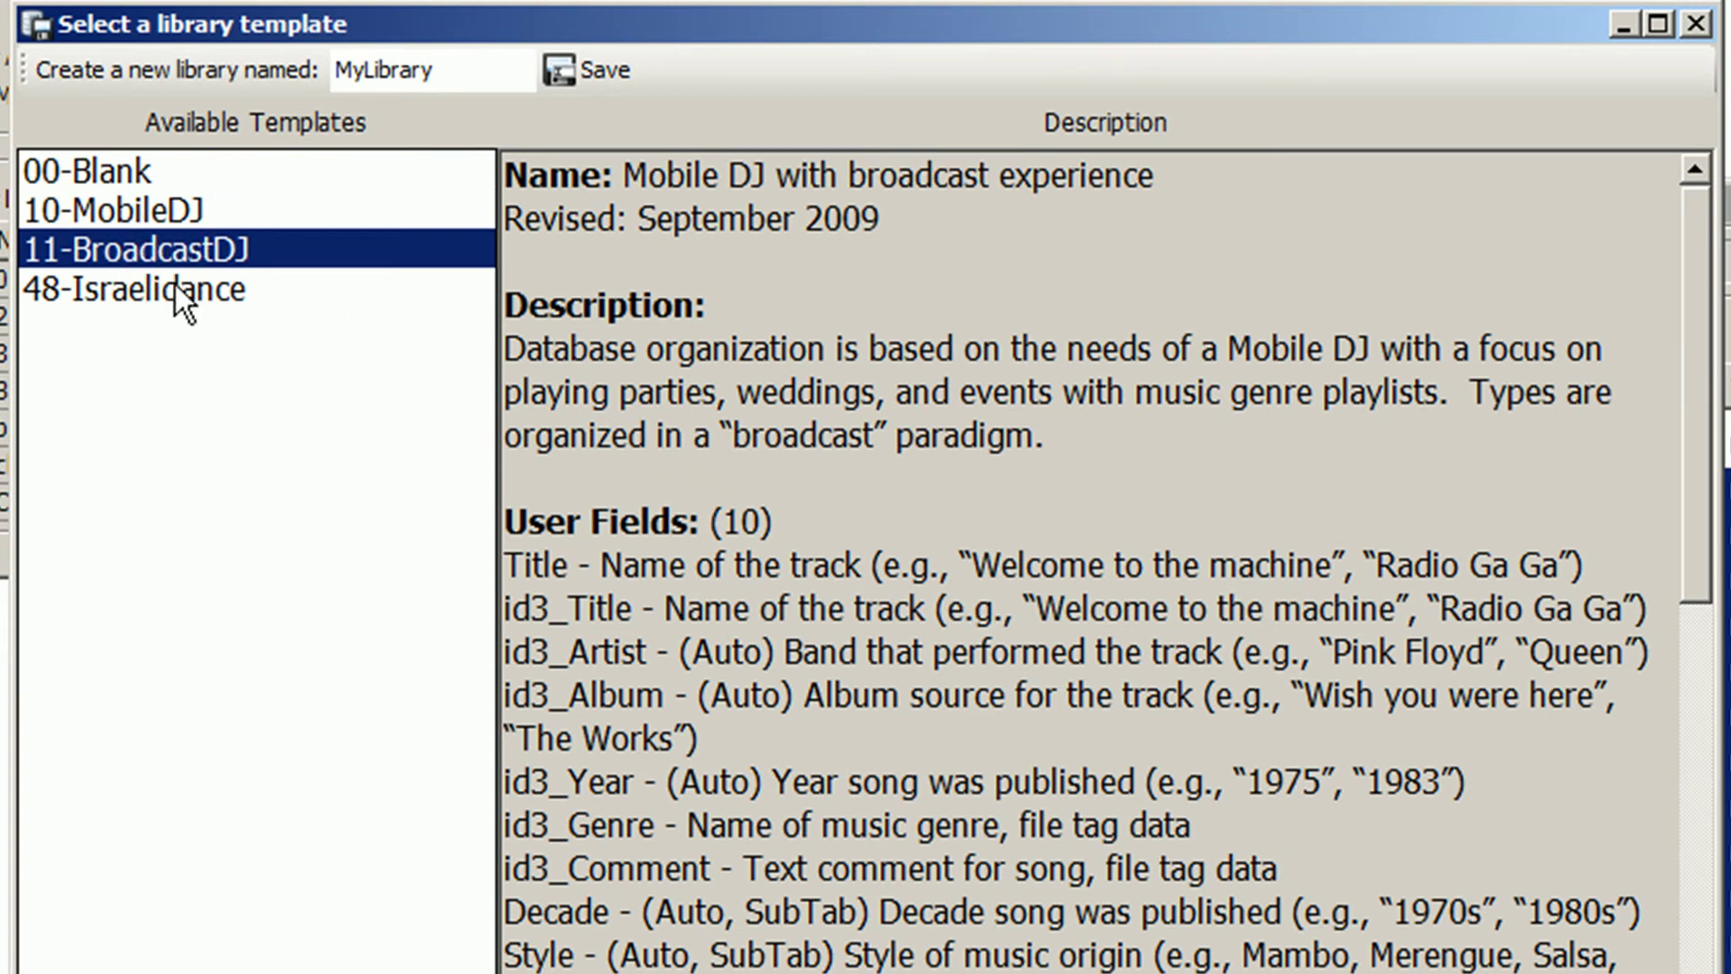
pyautogui.click(149, 170)
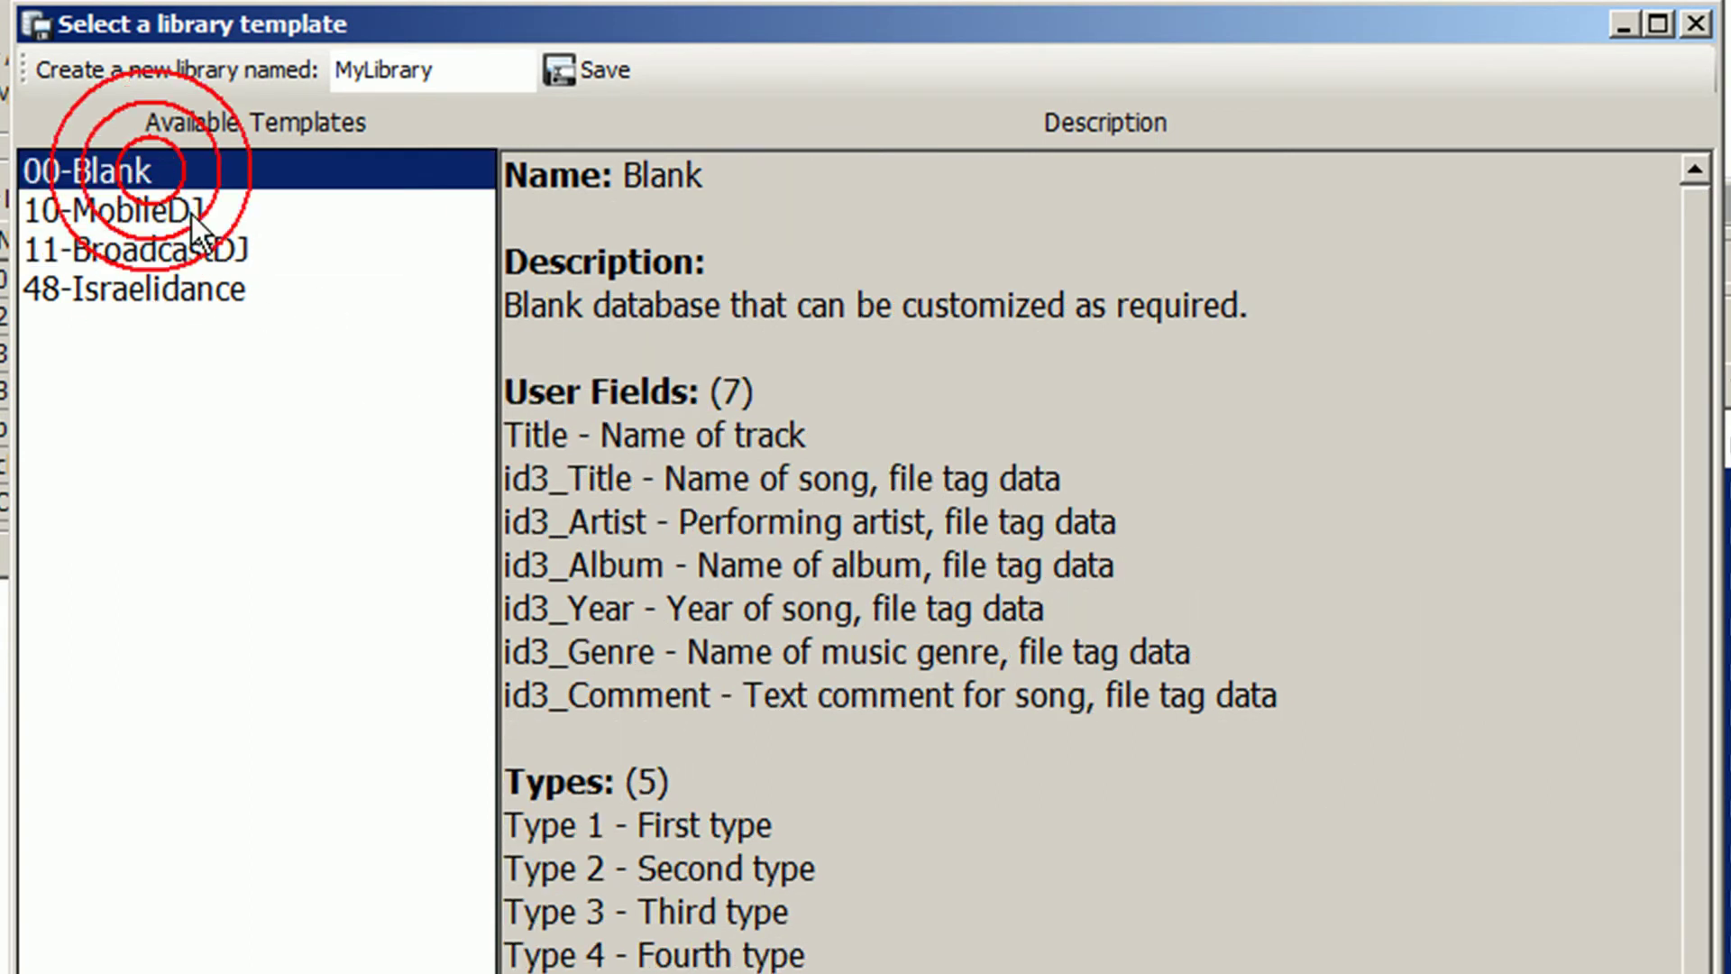
pyautogui.click(191, 211)
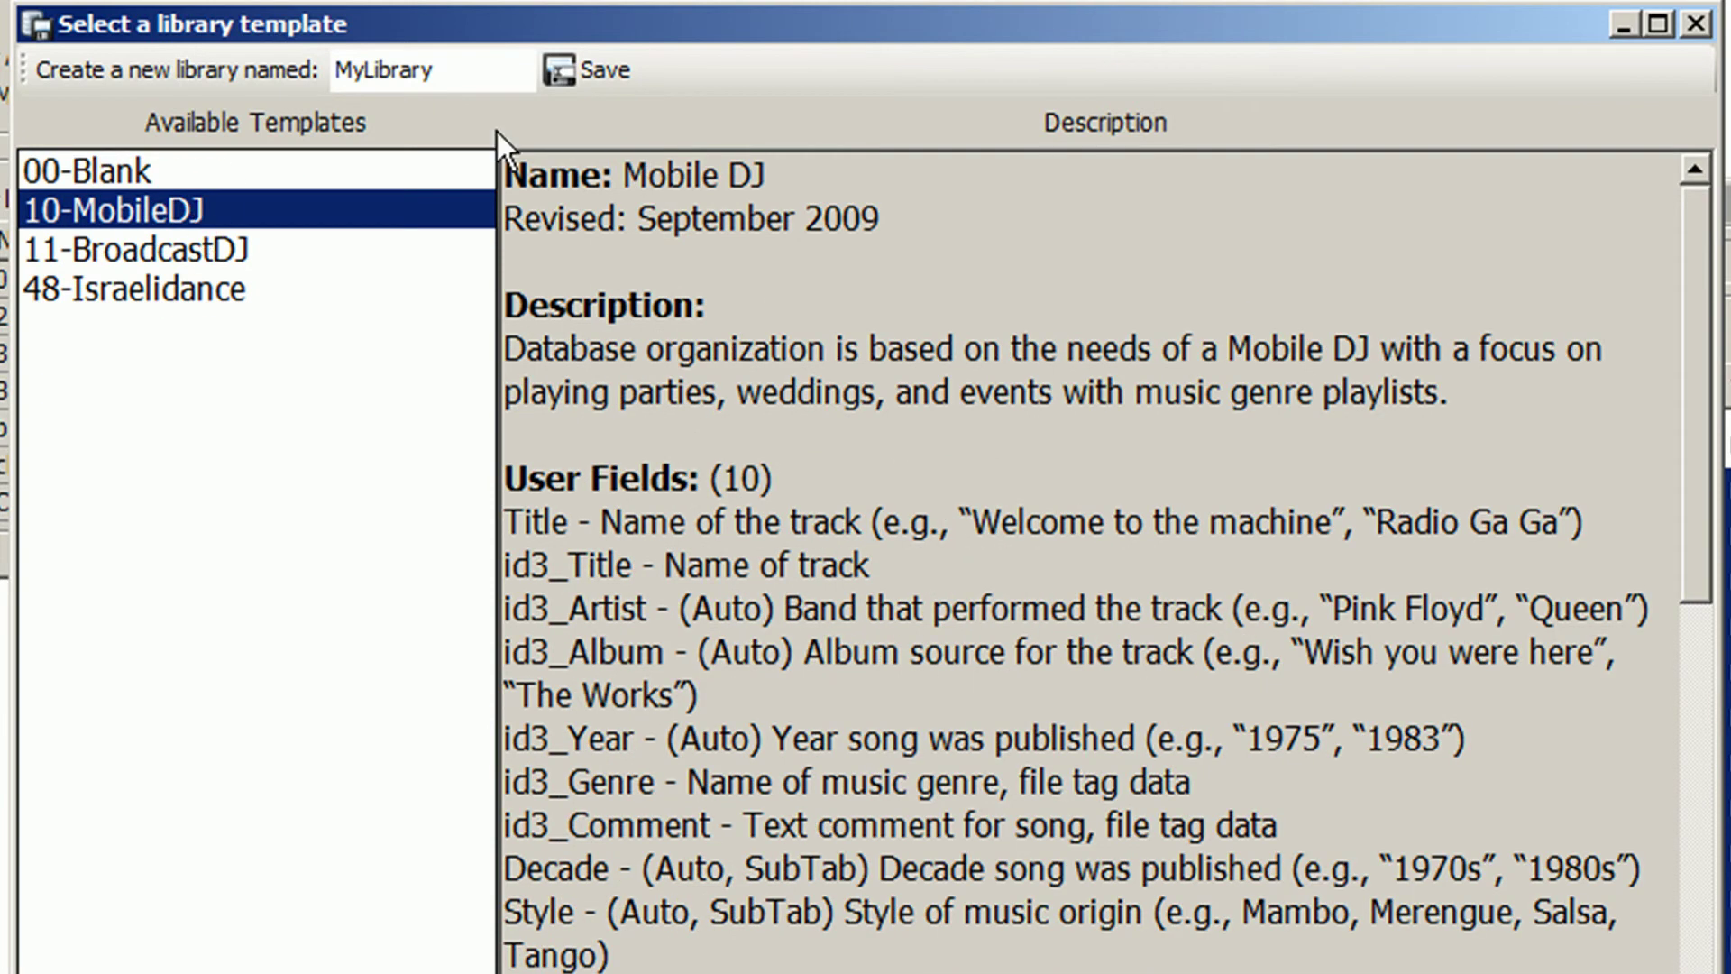
# Name the new library tutorial 2 and save it.
pyautogui.click(502, 72)
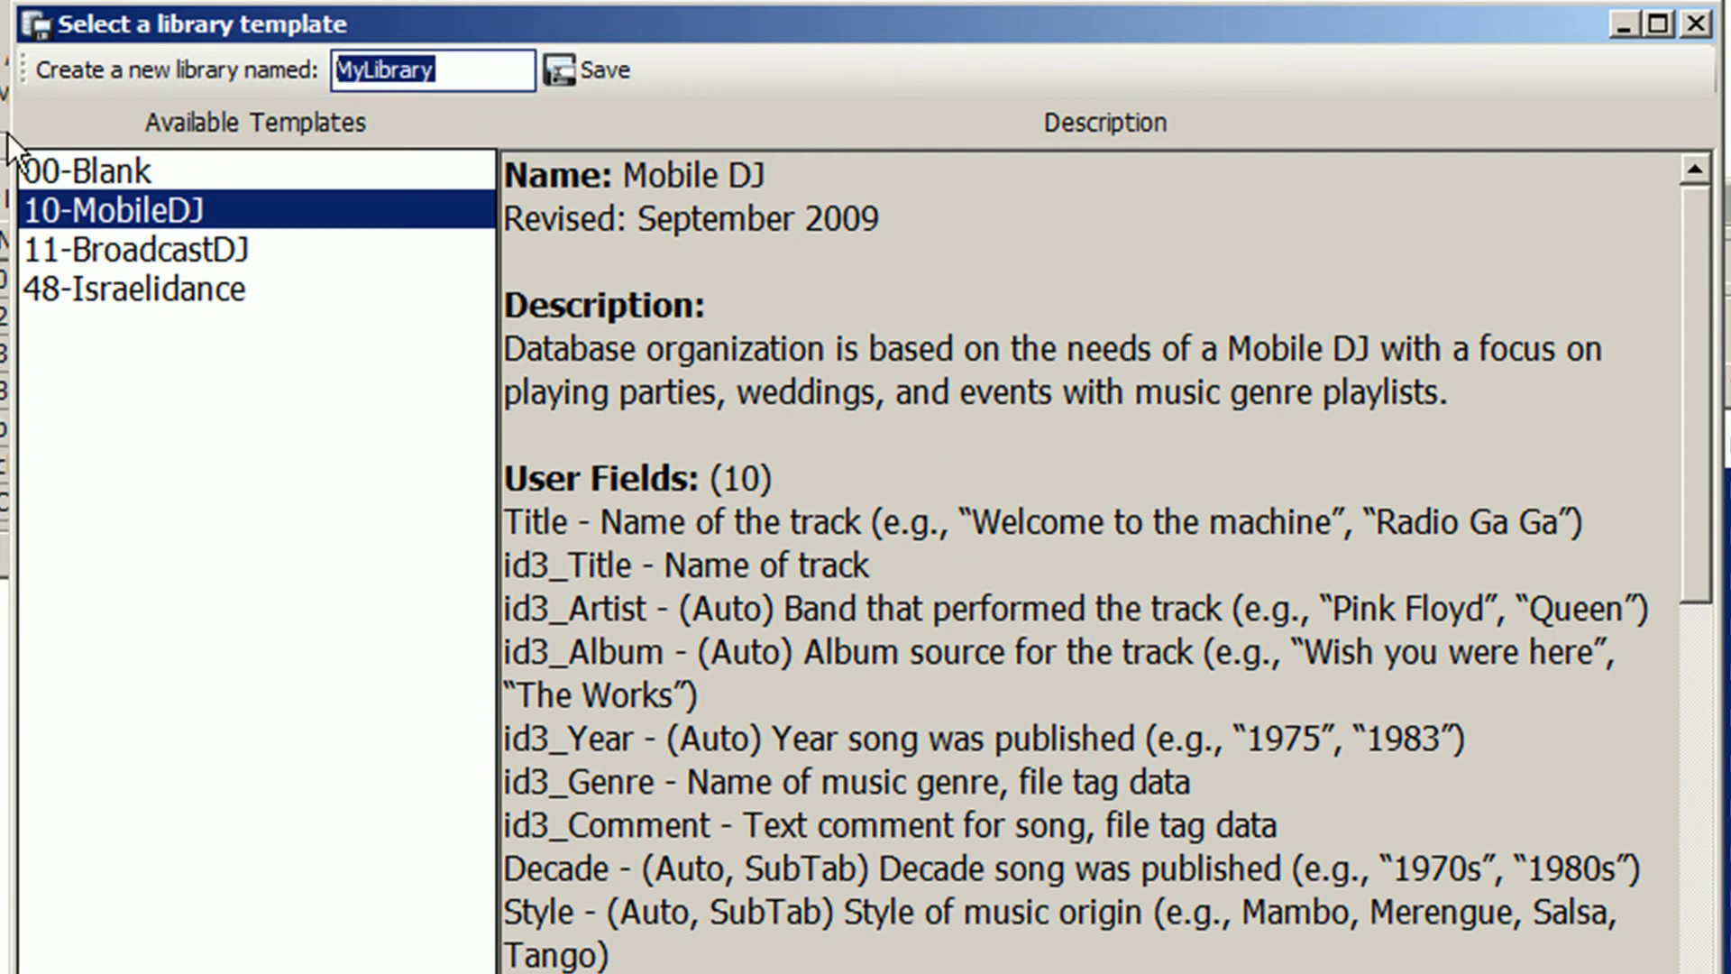
pyautogui.write('test')
pyautogui.press('BackSpace')
pyautogui.press('BackSpace')
pyautogui.press('BackSpace')
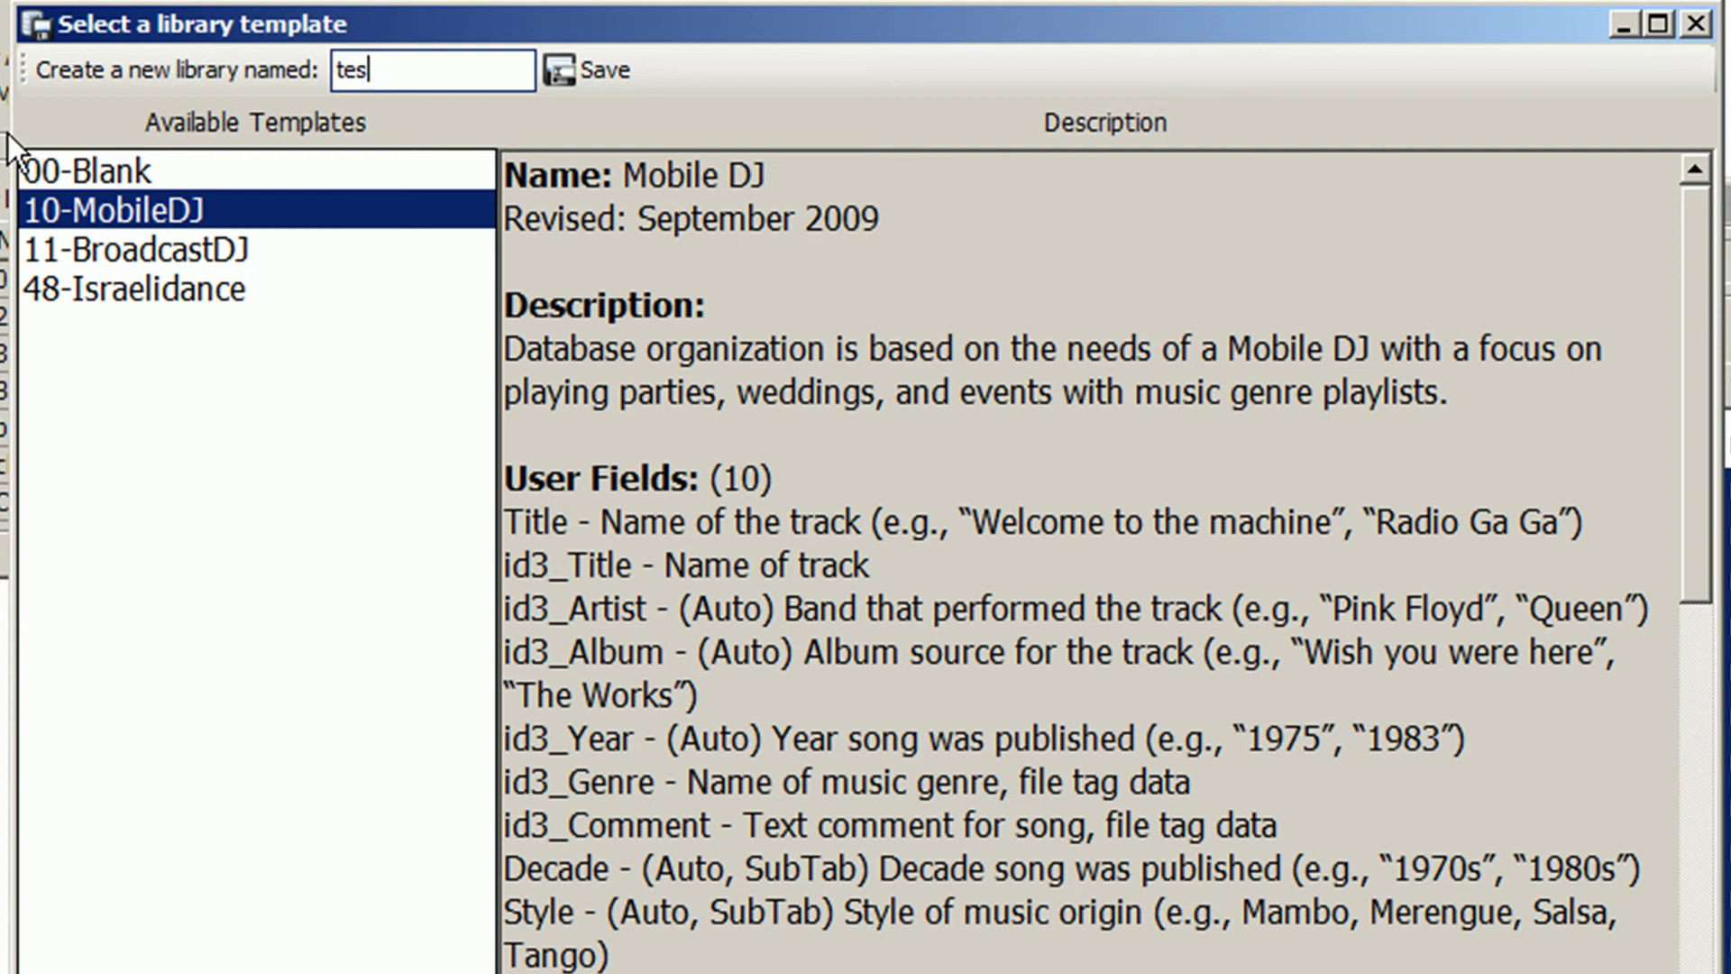
pyautogui.write('utorial 2')
pyautogui.click(596, 70)
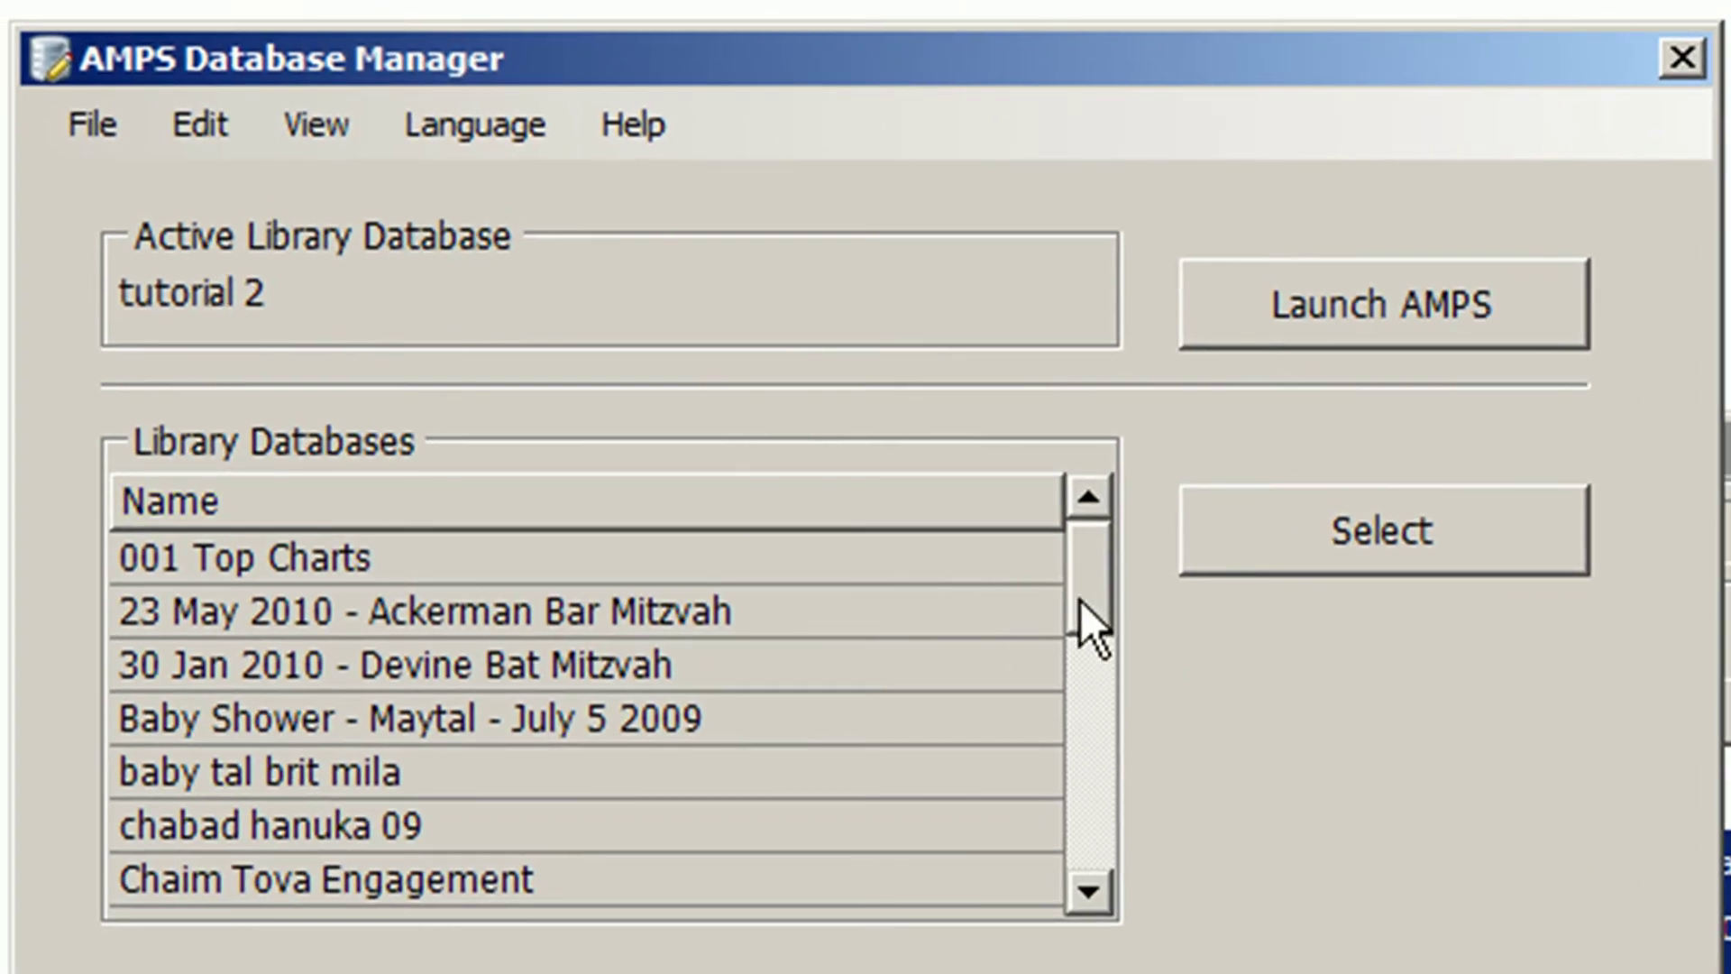
# Make the July 5 2009 baby shower library listed just below July 18 2009 - House Party the active library database.
pyautogui.moveTo(1085, 601); pyautogui.dragTo(1096, 732)
pyautogui.click(948, 739)
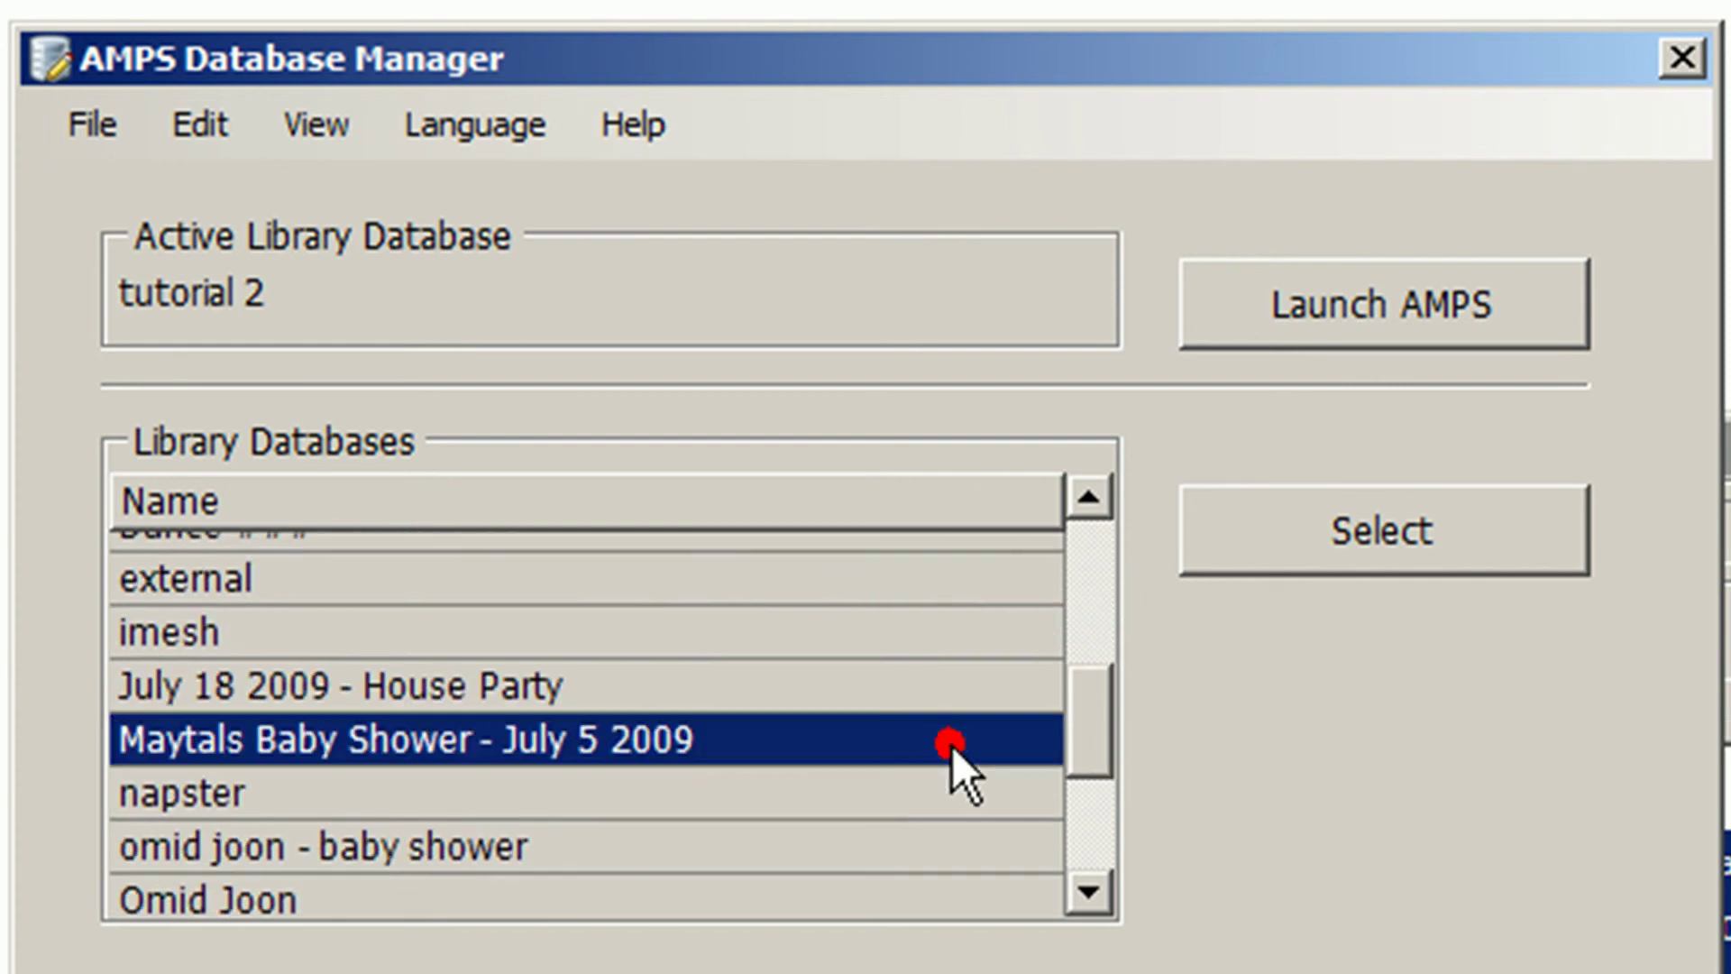
pyautogui.click(1343, 537)
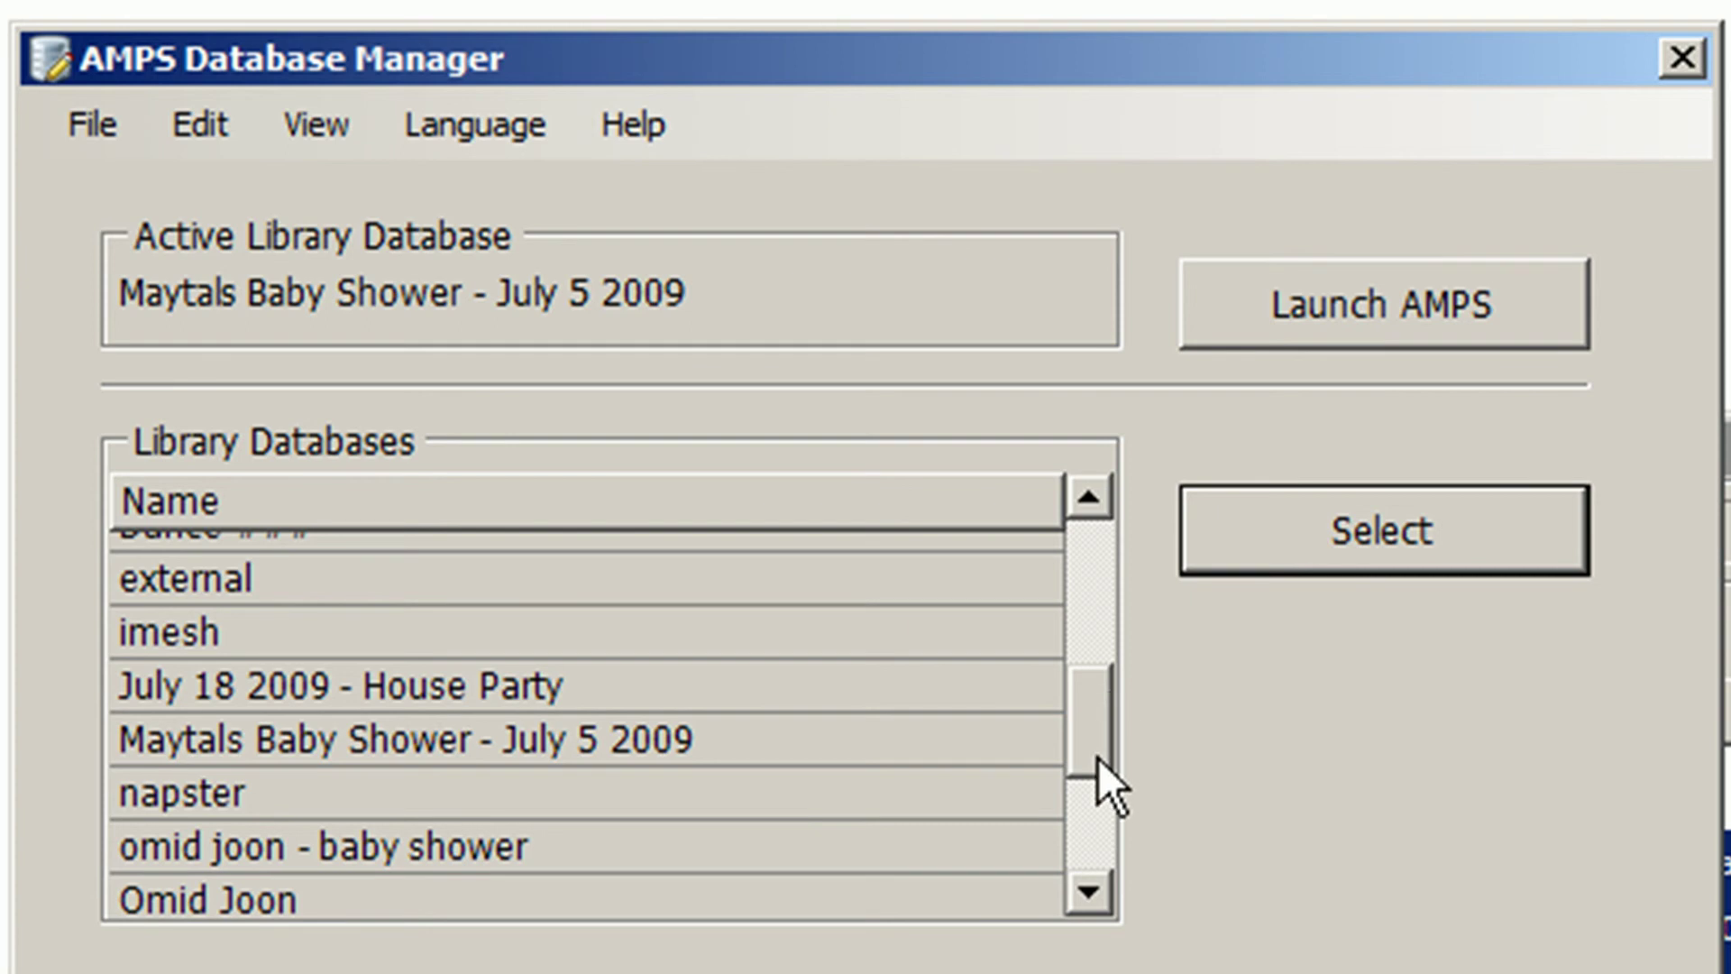
# Make the tutorial 2 library the active library database and launch AMPS with it.
pyautogui.moveTo(1098, 749); pyautogui.dragTo(1100, 881)
pyautogui.click(451, 889)
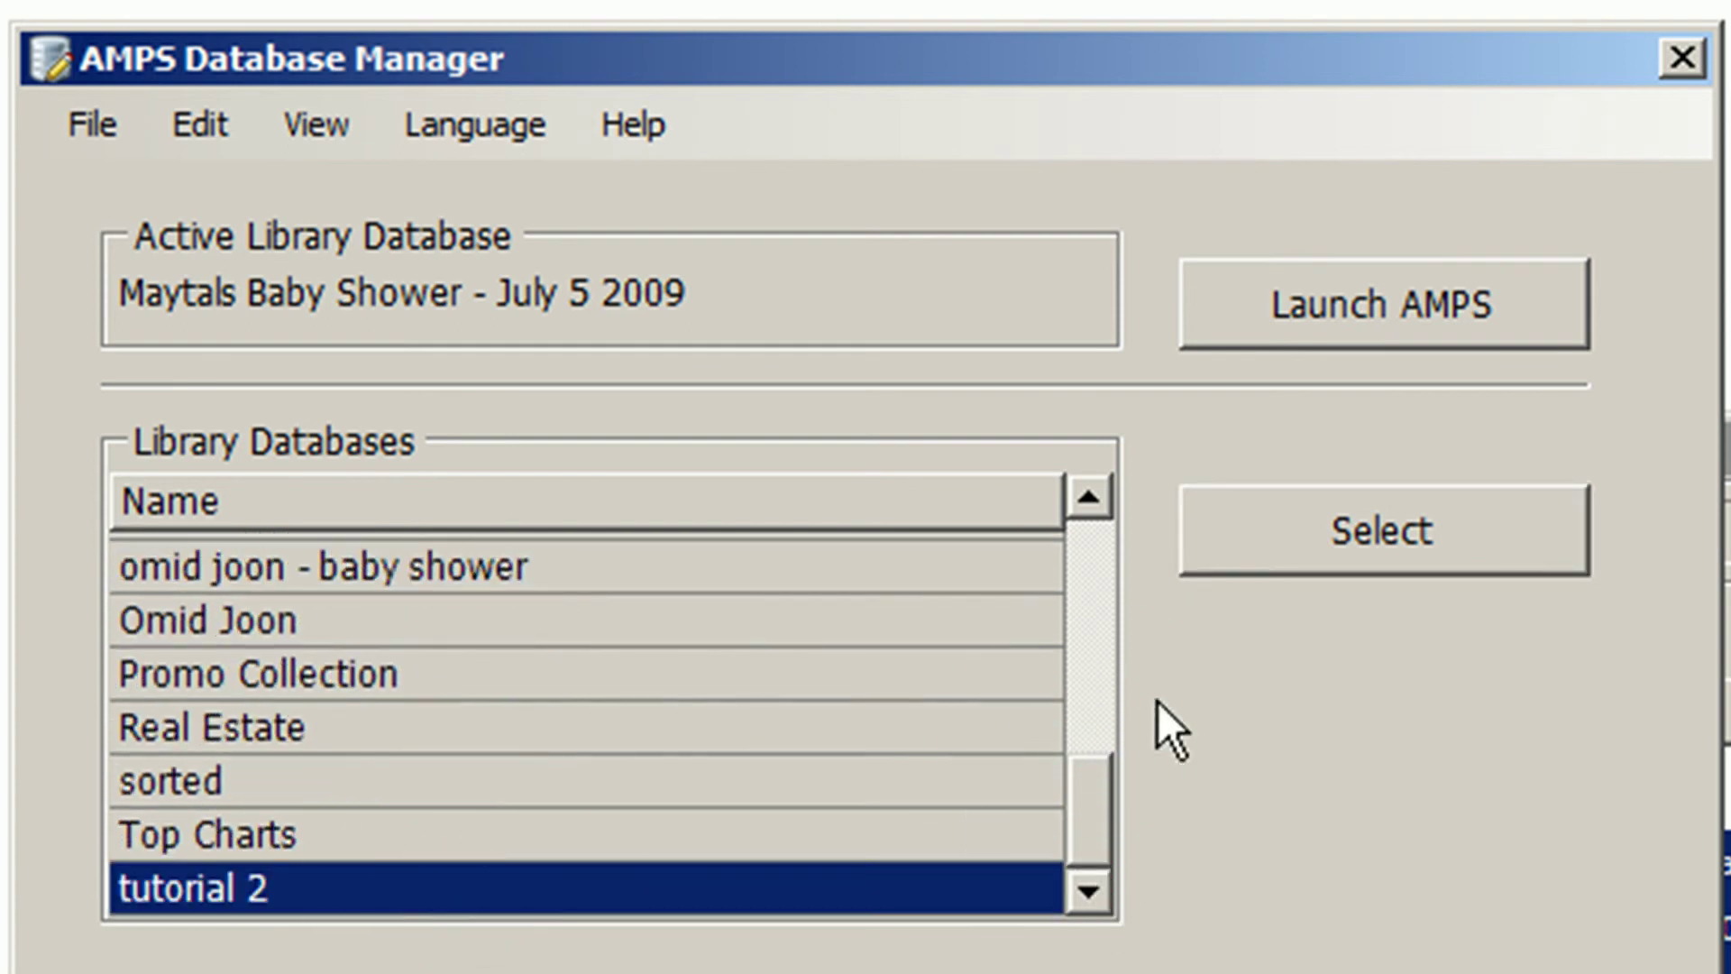
pyautogui.click(1327, 539)
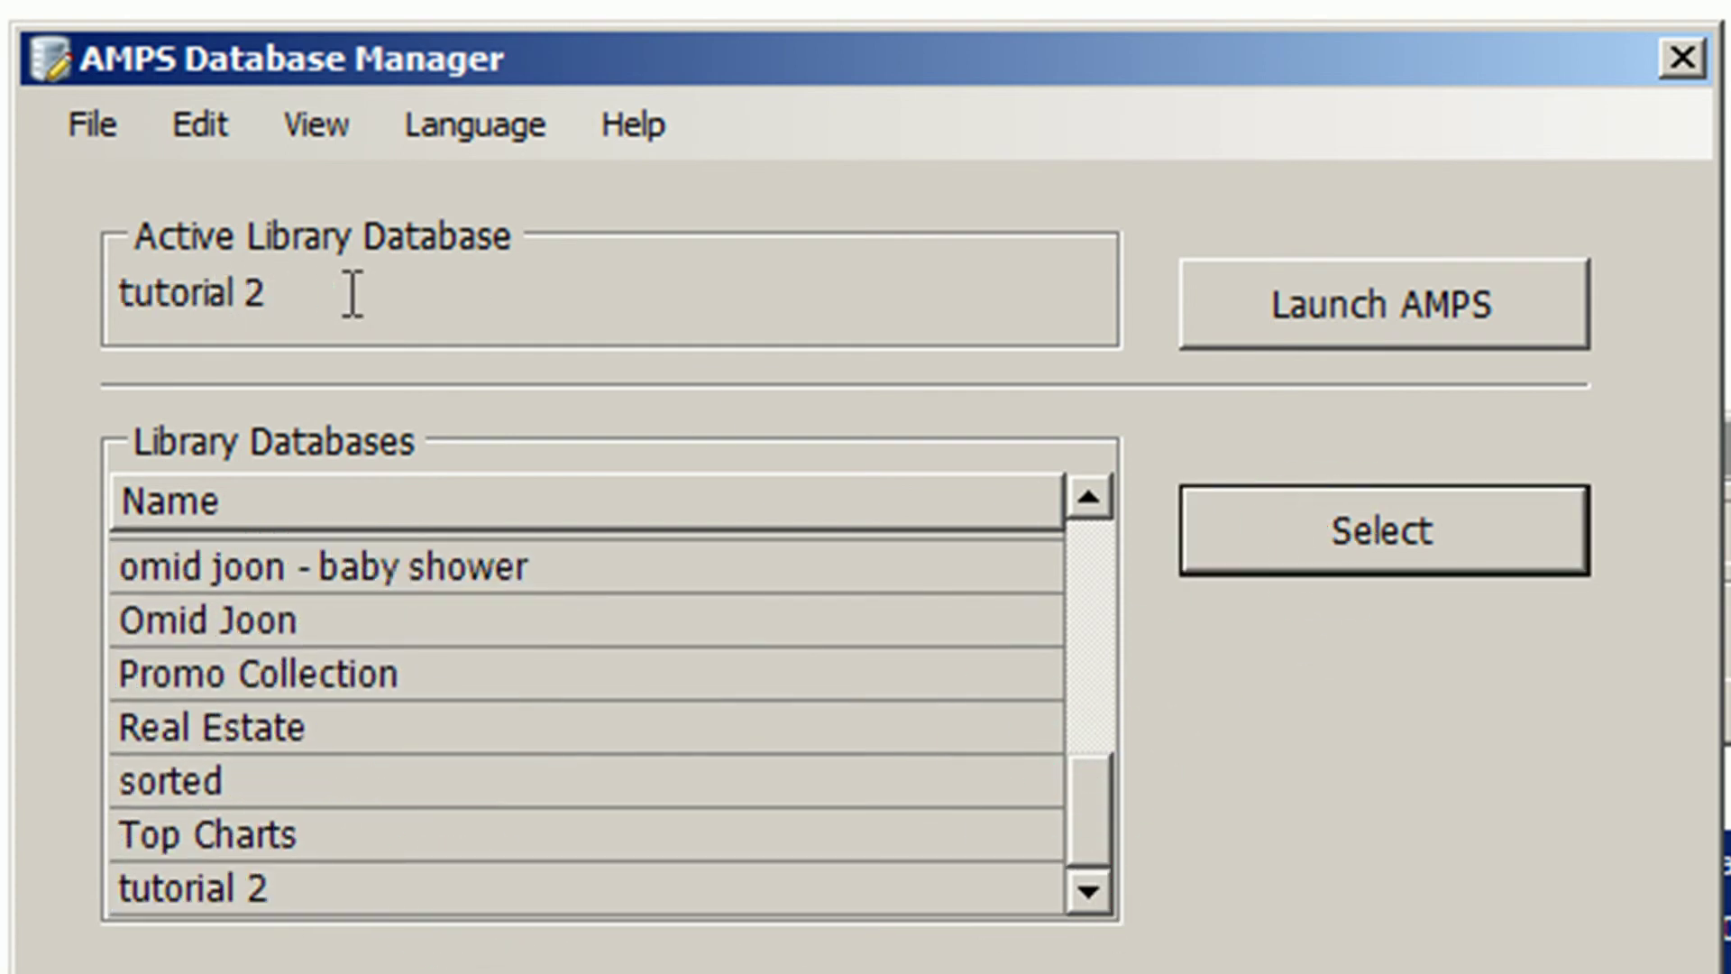
pyautogui.click(1240, 311)
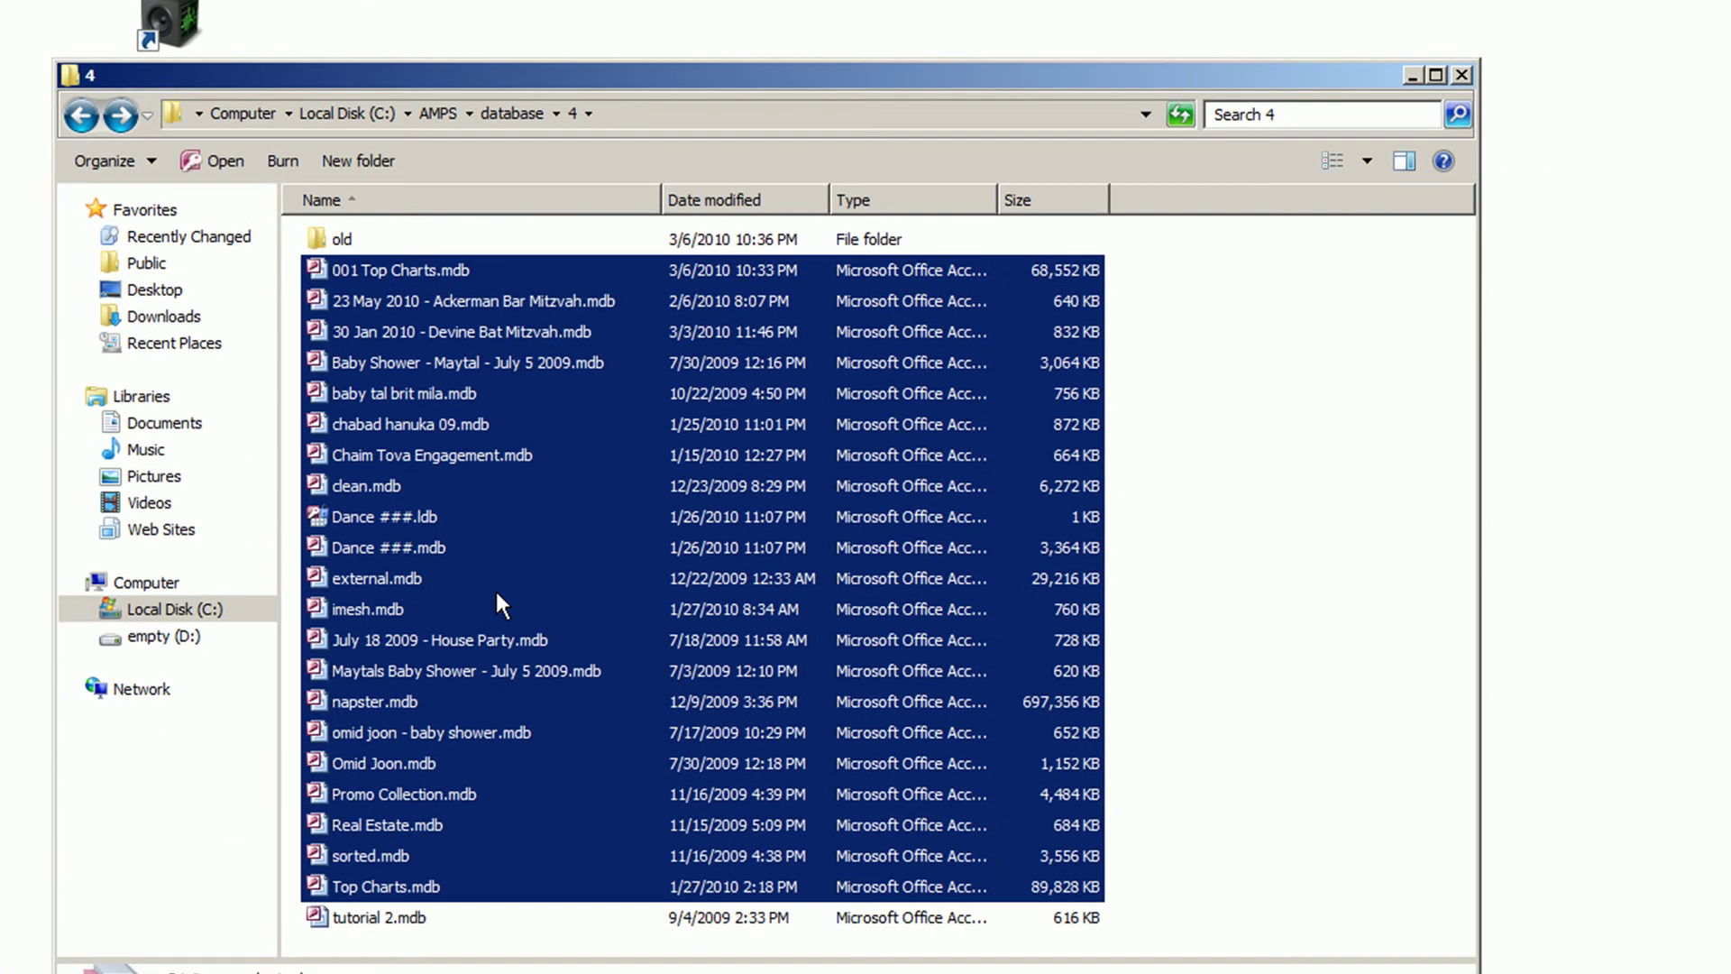
# Select tutorial 2.mdb in database folder 4, and continue into the AMPS Pro trial version.
pyautogui.click(1366, 636)
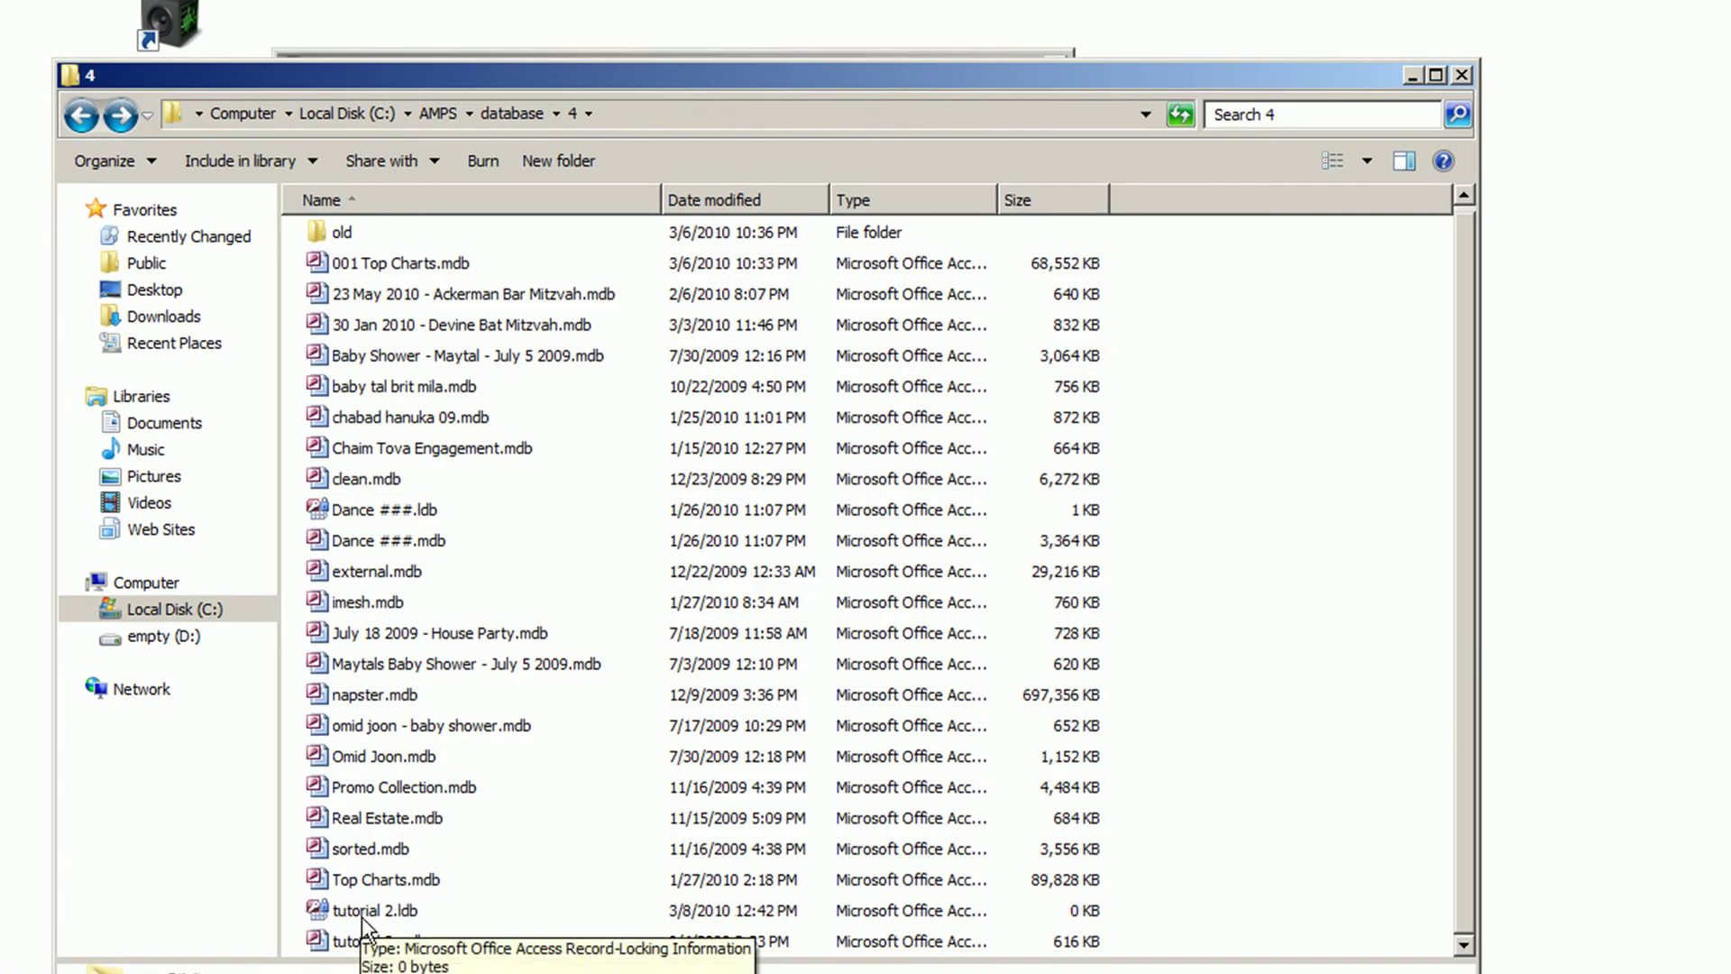
pyautogui.click(354, 940)
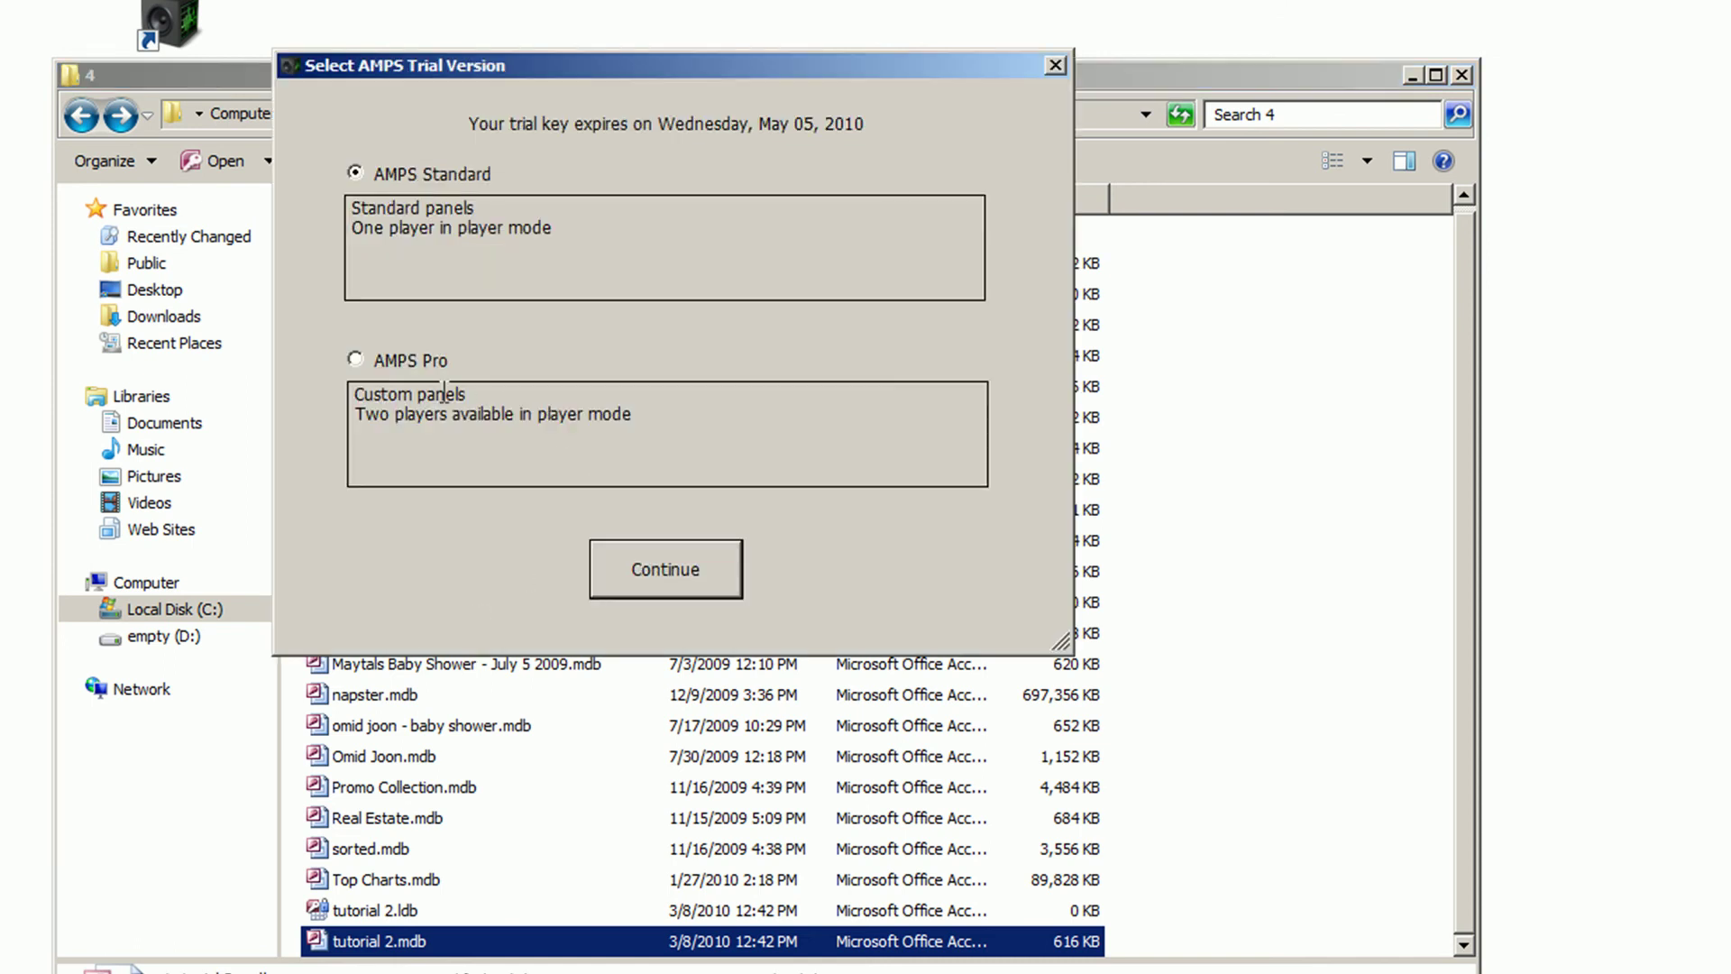
pyautogui.click(403, 361)
pyautogui.click(665, 574)
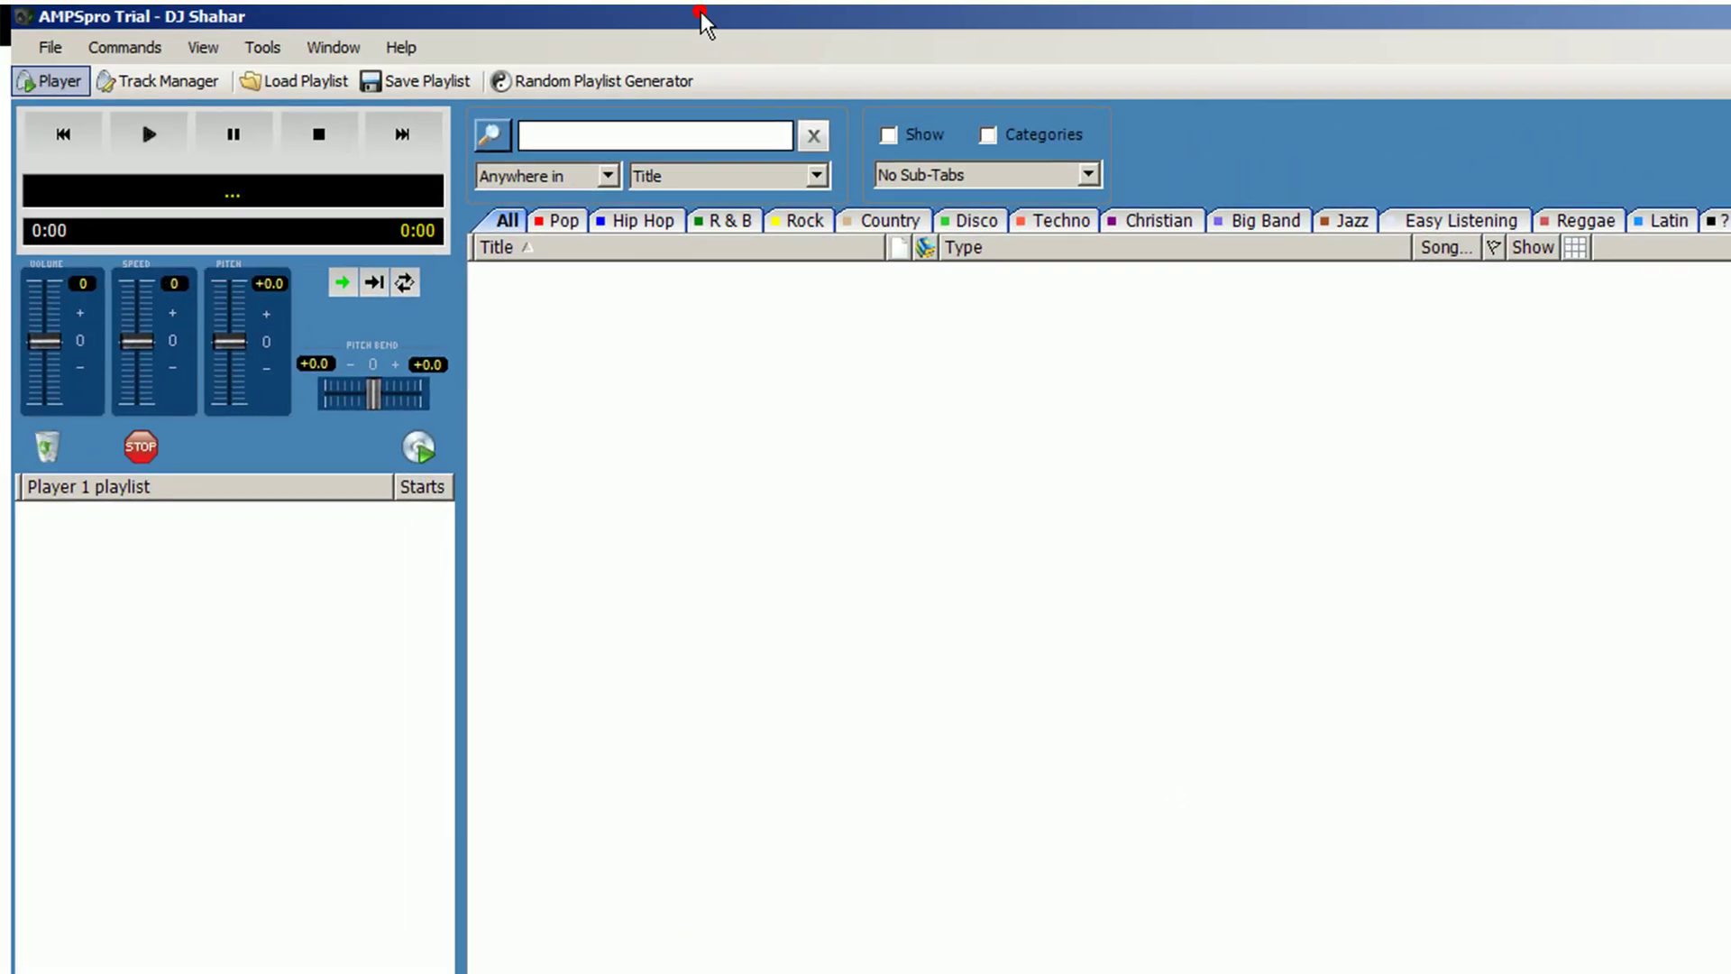
# Restore the maximized AMPSpro window to its smaller size and close the database folder window behind it.
pyautogui.doubleClick(703, 22)
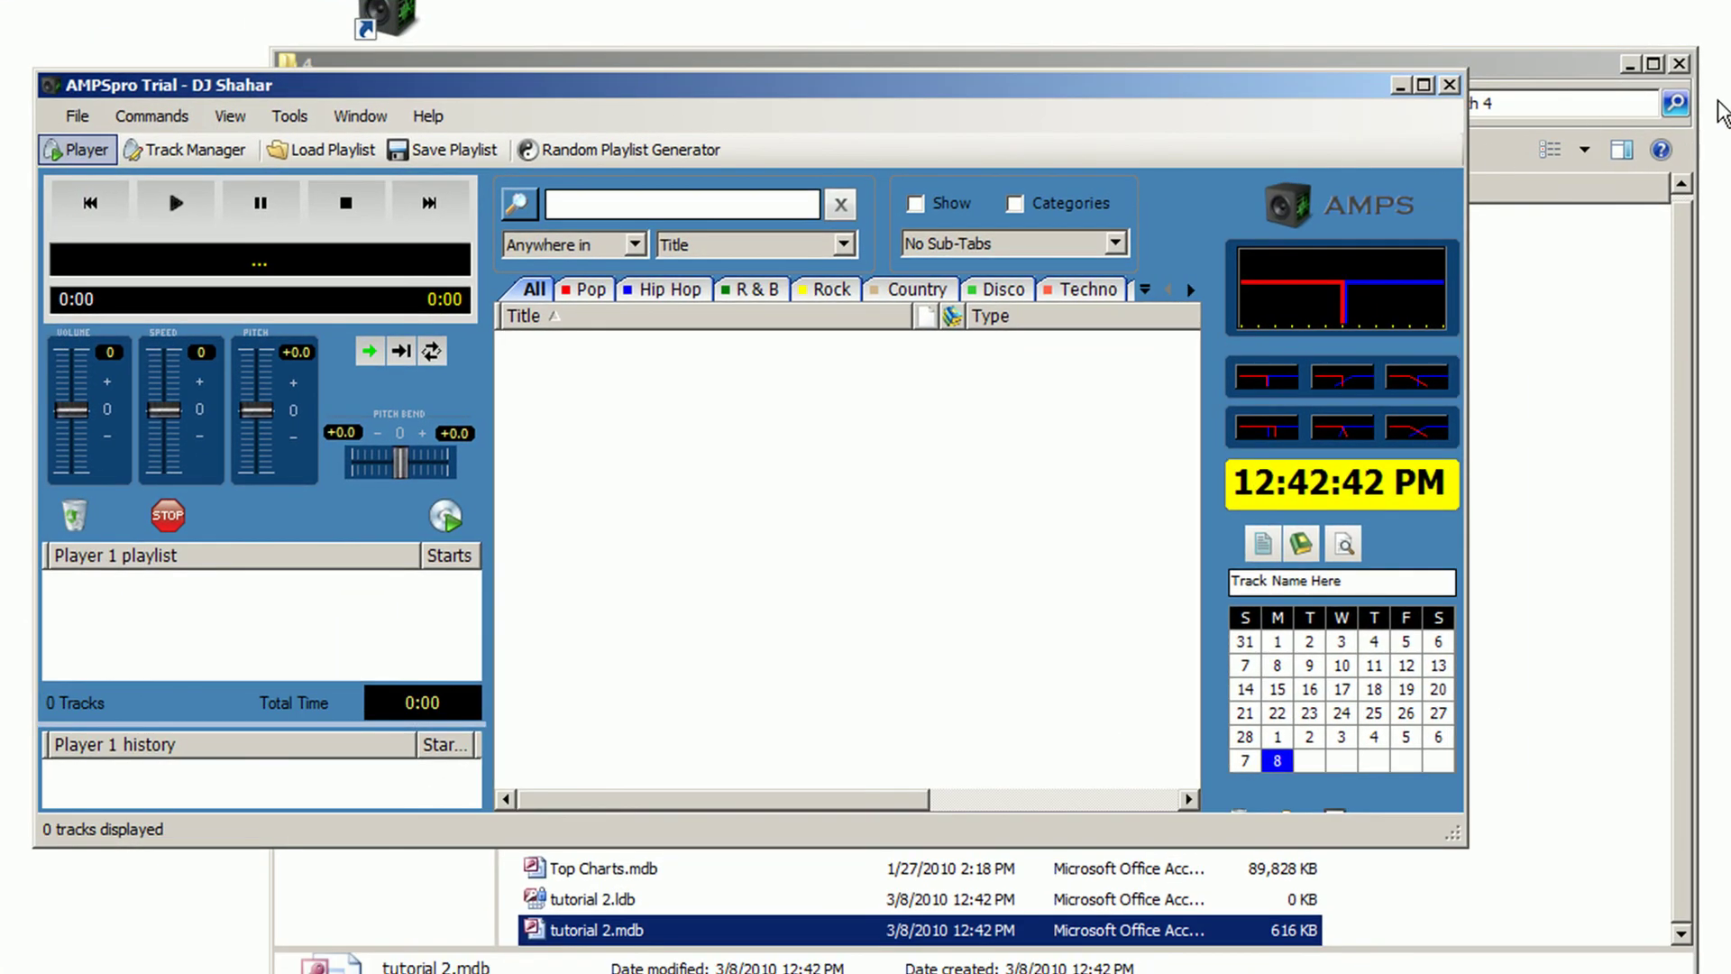
pyautogui.click(1678, 63)
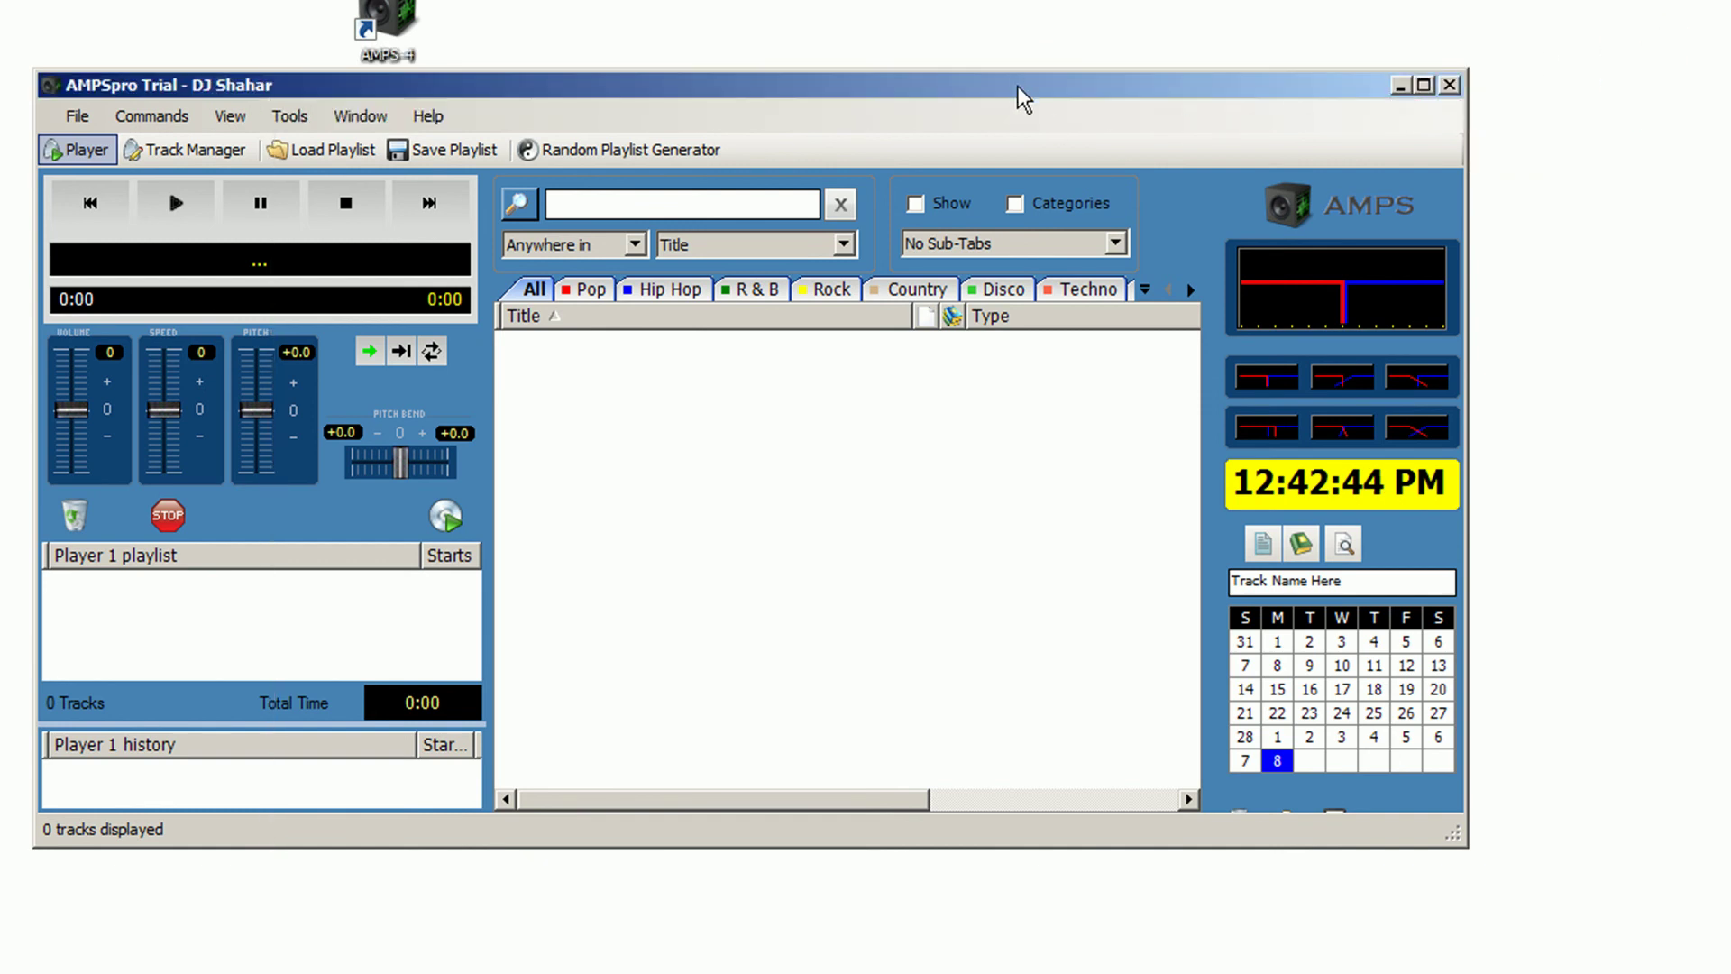